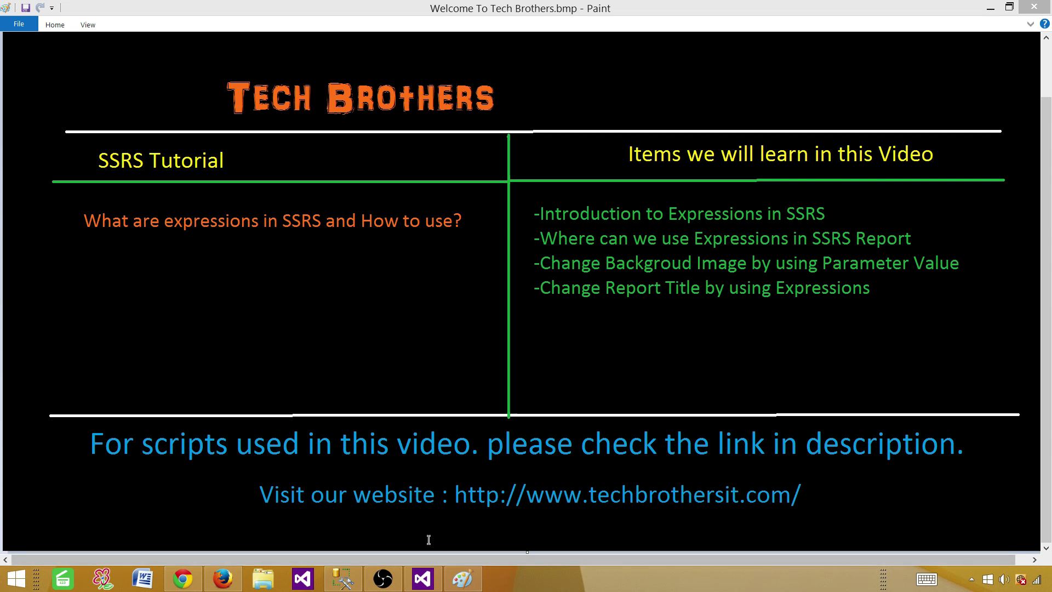
- Switch to SQL Server Management Studio, run the SELECT query on dbo.TotalSale and copy its text
left_click(426, 584)
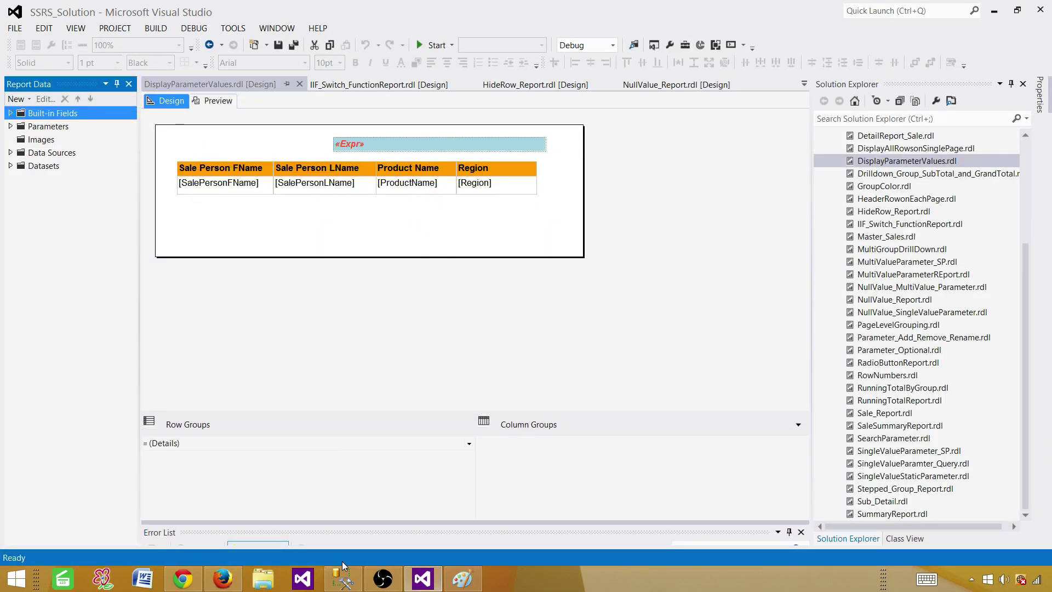
left_click(343, 578)
left_click_drag(477, 296, 301, 110)
key("F5")
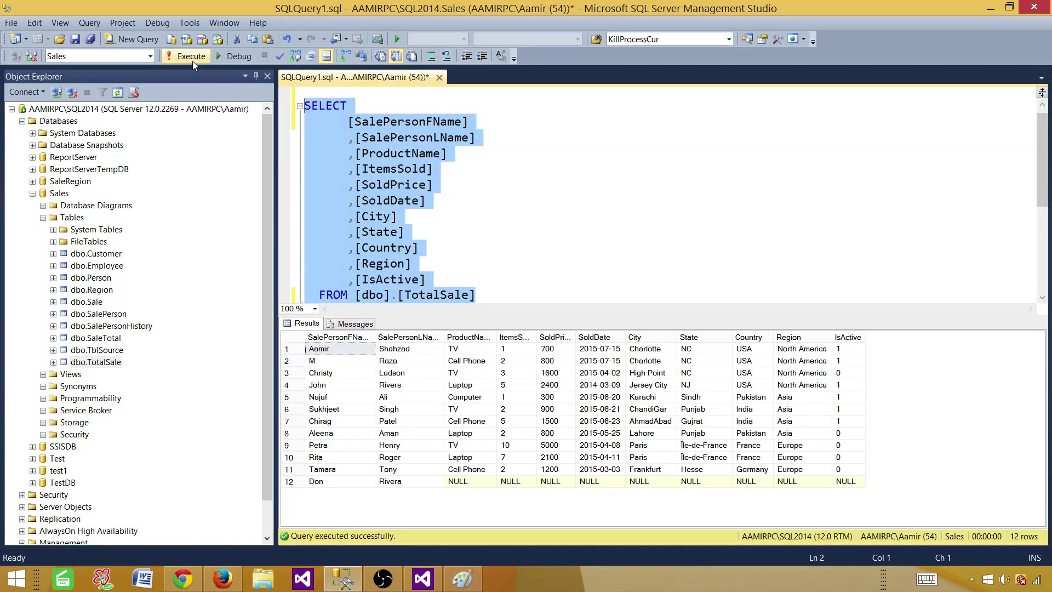
right_click(350, 197)
left_click(373, 221)
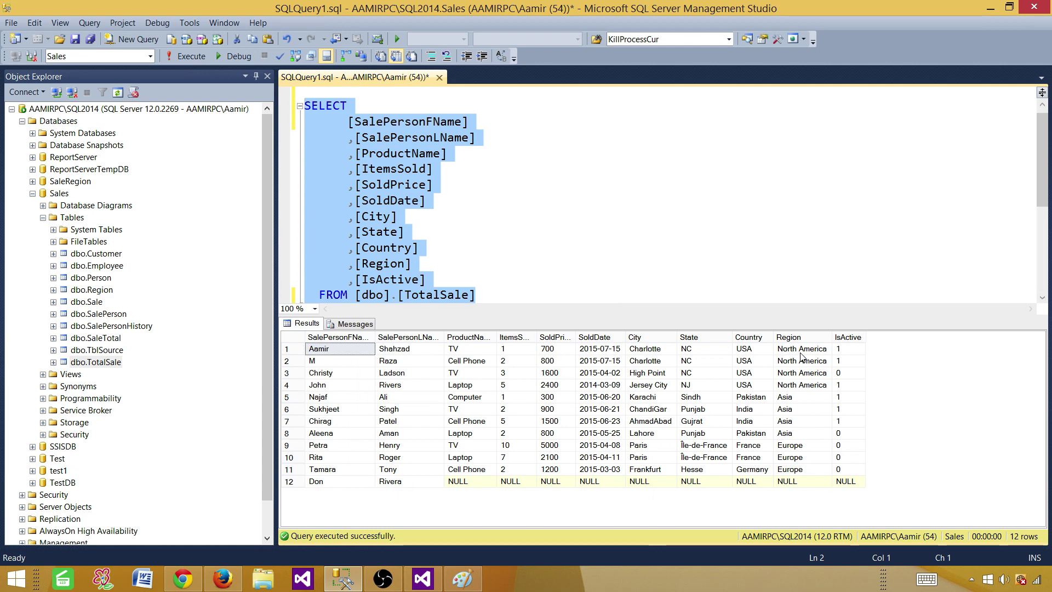
left_click_drag(801, 353, 801, 460)
left_click_drag(754, 350, 364, 444)
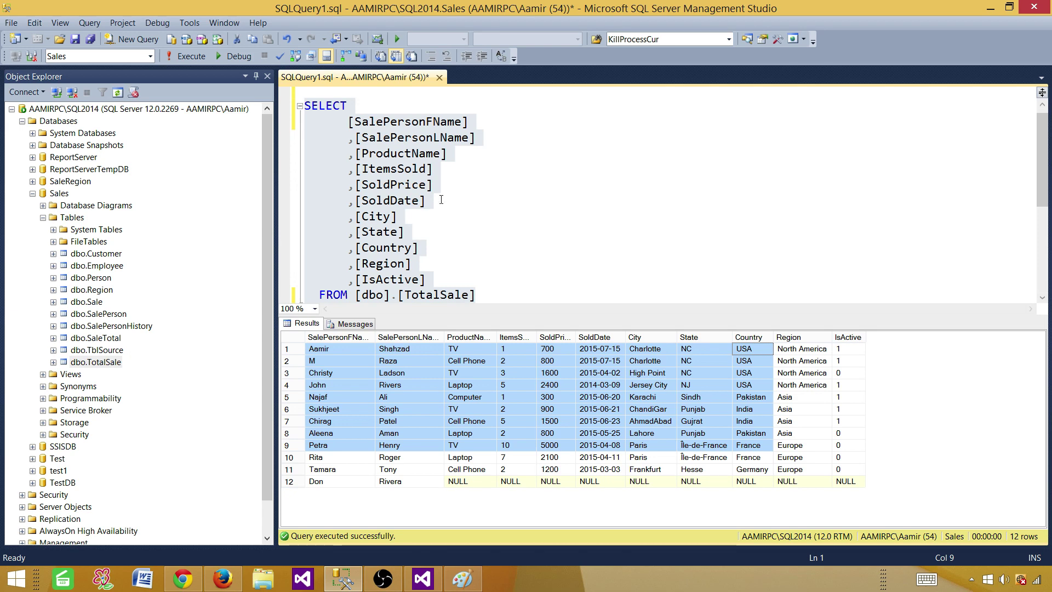
- Switch to Visual Studio and examine the shared data source Sales.rds and the option for adding new shared data sources
left_click(423, 578)
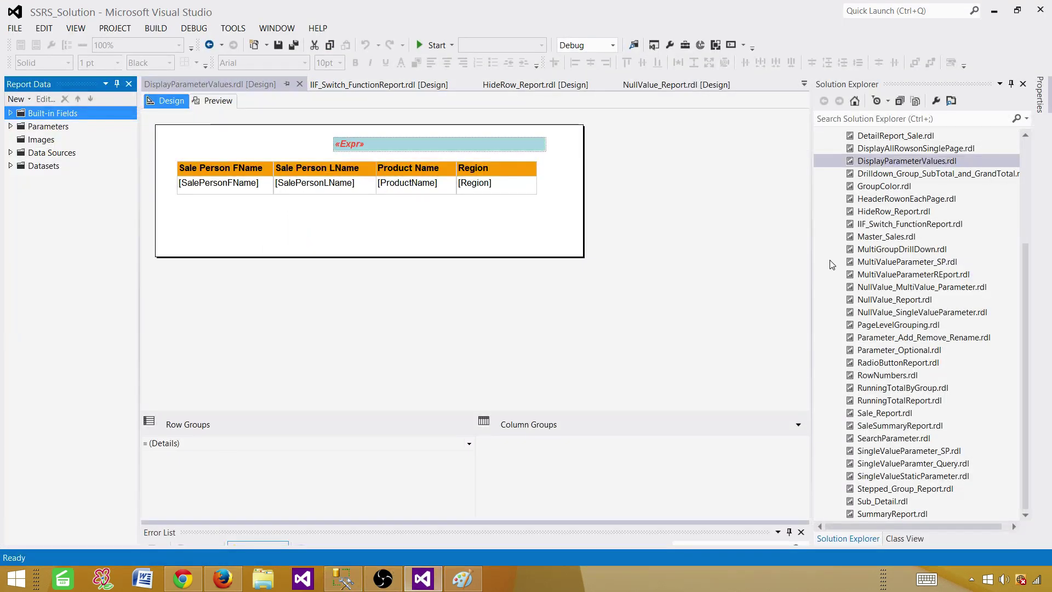
left_click(1029, 143)
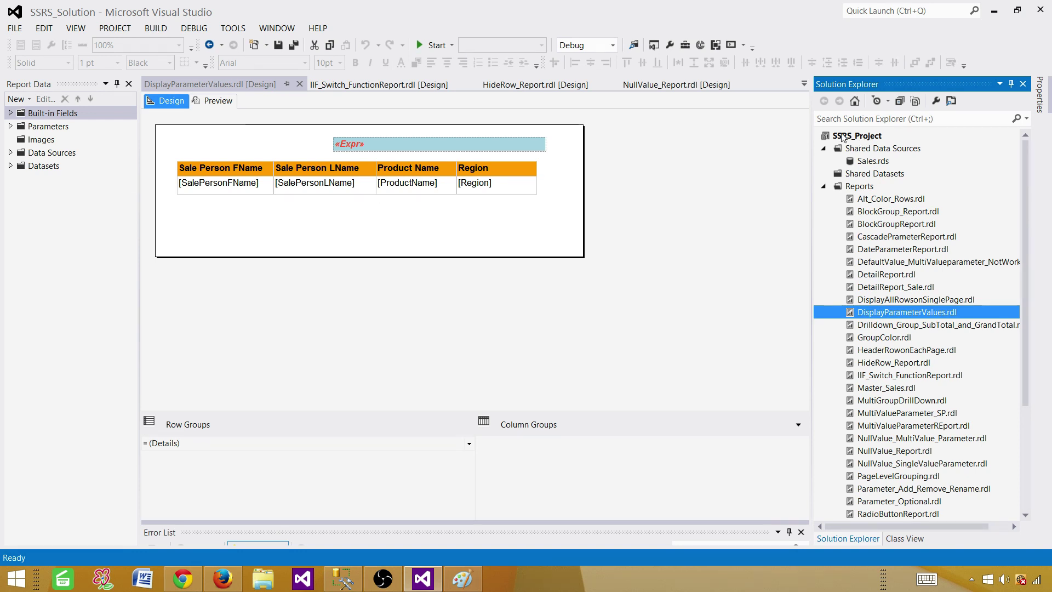
left_click(872, 162)
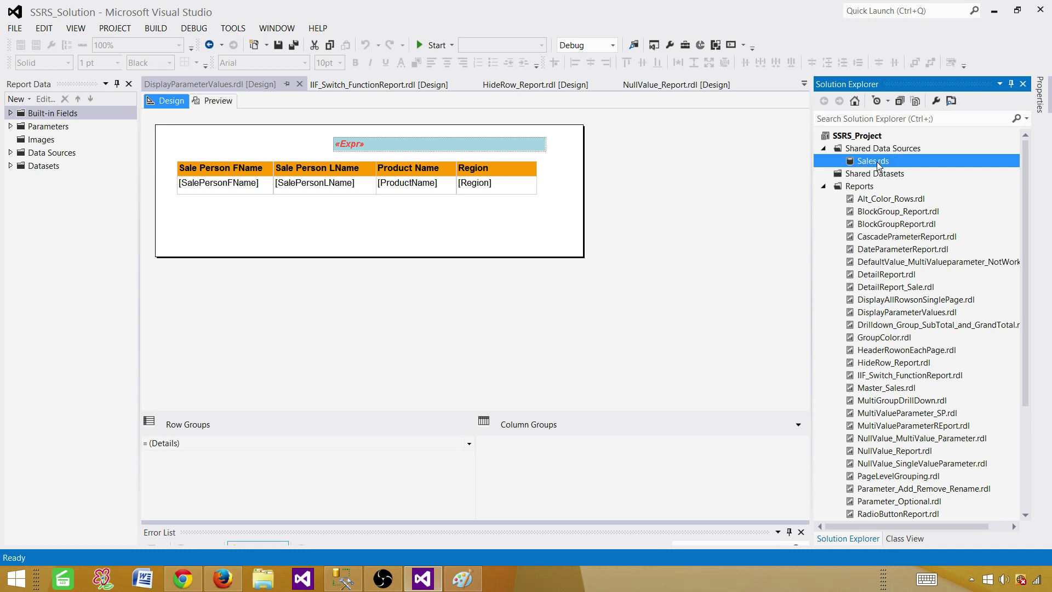
double_click(877, 162)
left_click_drag(626, 202, 593, 207)
left_click(724, 520)
right_click(864, 148)
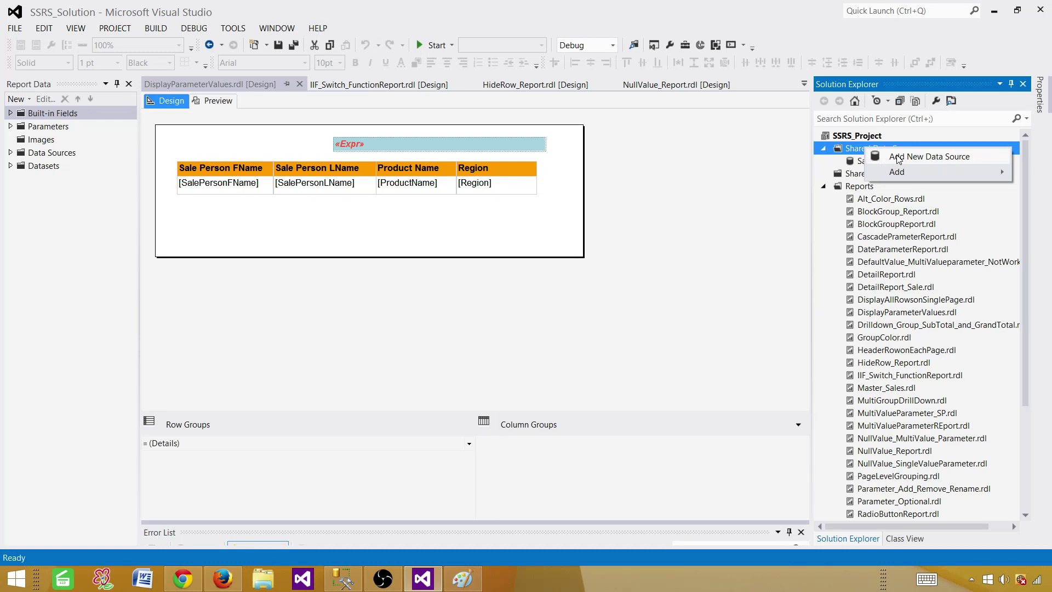
left_click(978, 214)
- Add a new empty report named IntroToExpressions.rdl to the project's Reports folder
left_click(863, 188)
right_click(856, 189)
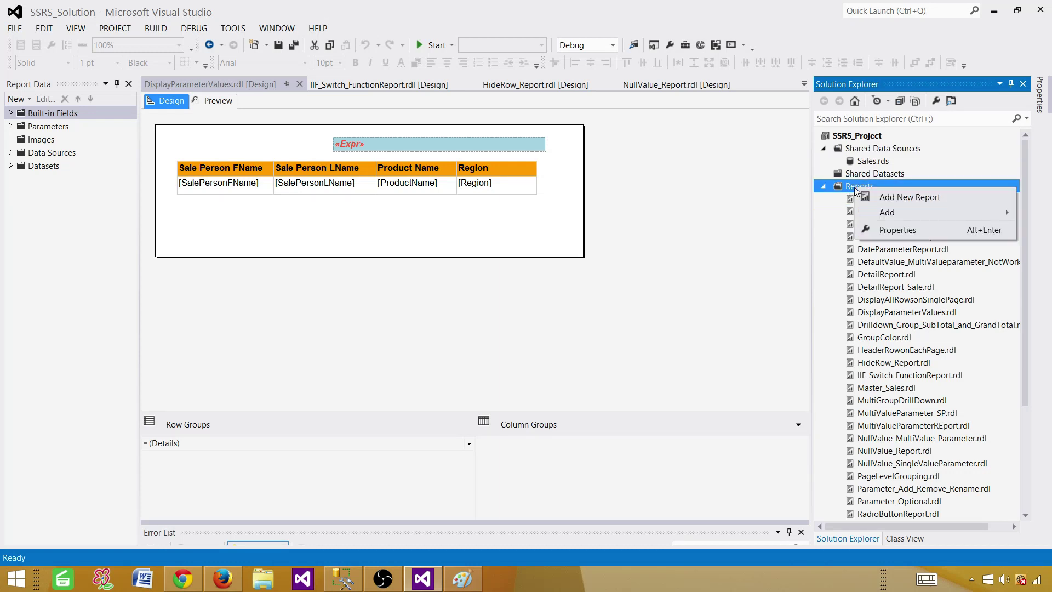
mouse_move(876, 213)
left_click(788, 215)
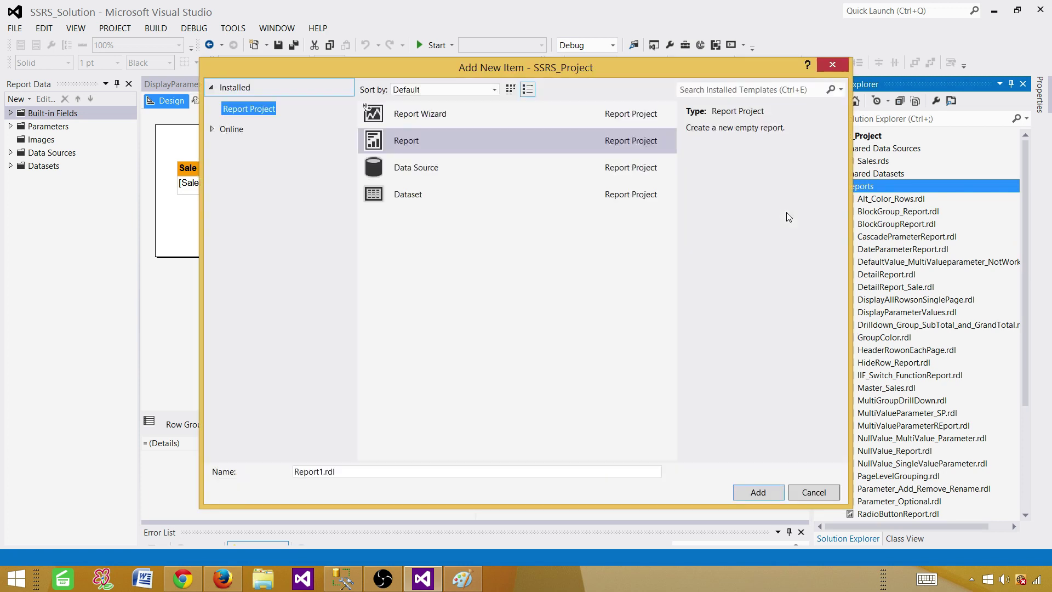
left_click(441, 142)
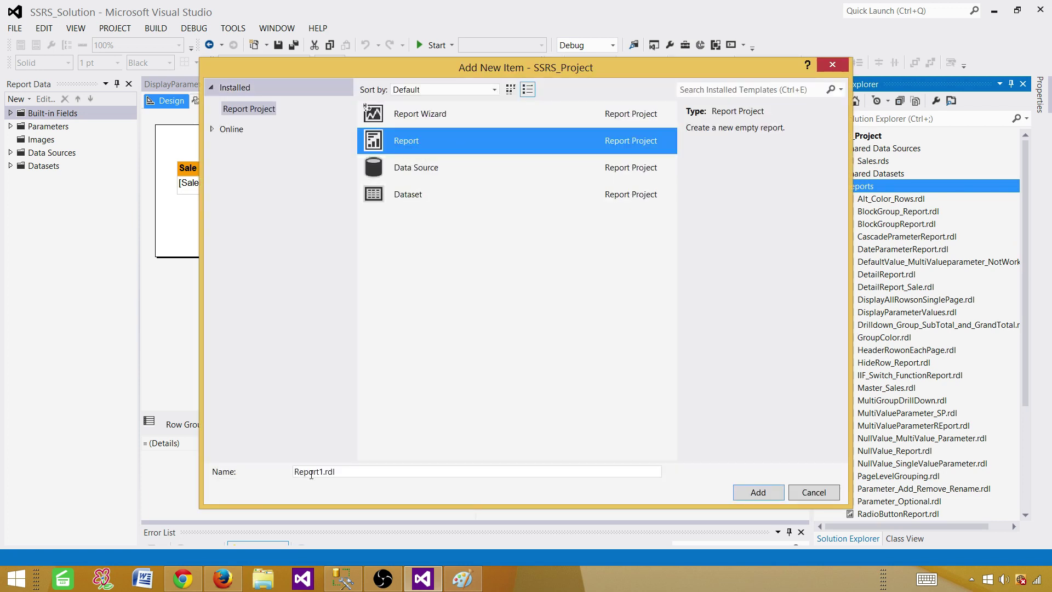
double_click(323, 471)
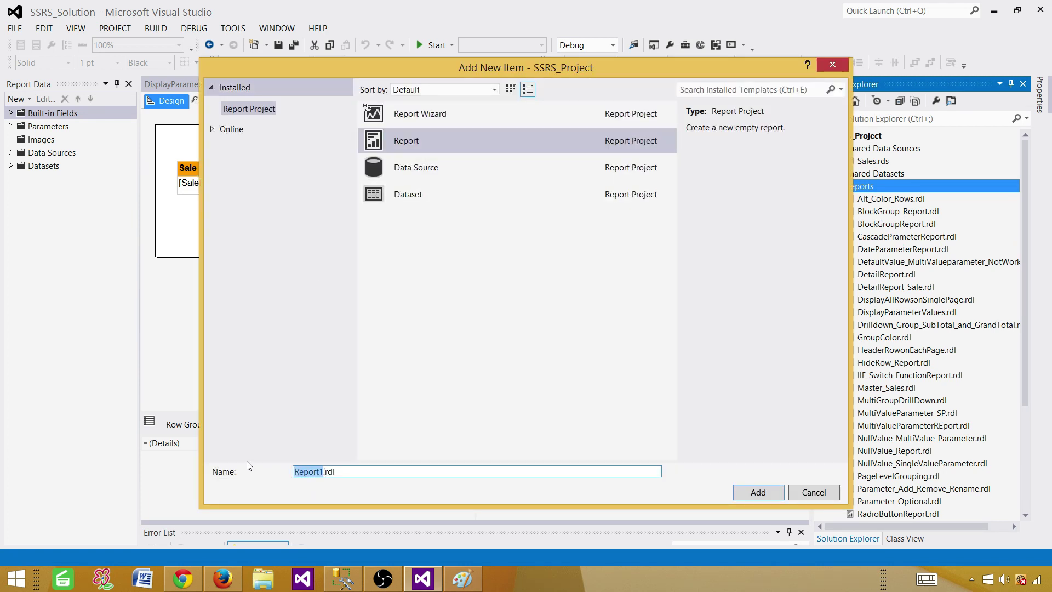
type("IntroToExpressions")
left_click(757, 493)
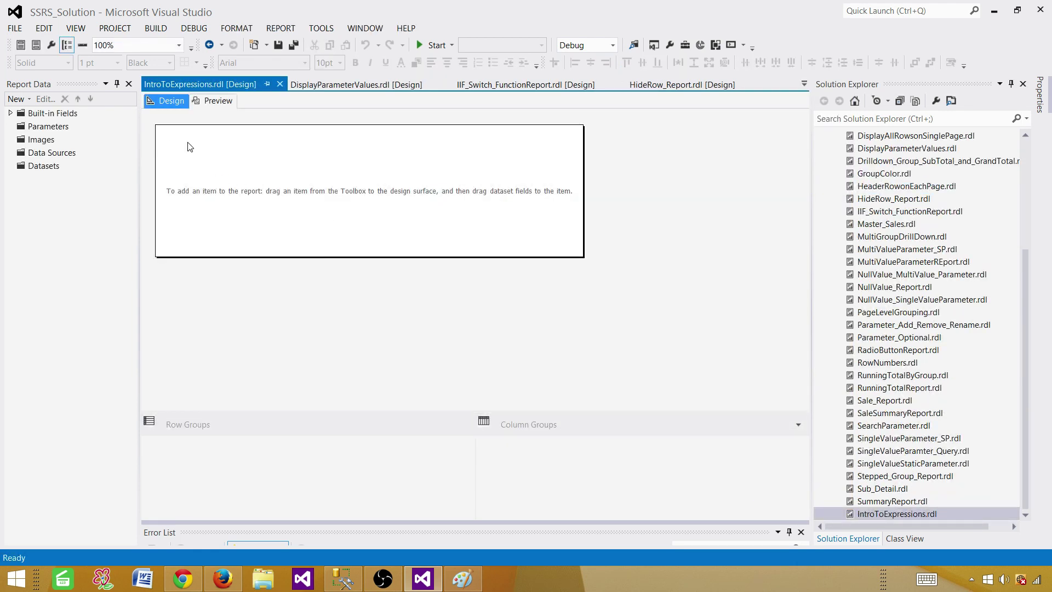
- Add a data source named DS_Sales to the report, using the shared data source reference Sales
left_click(67, 158)
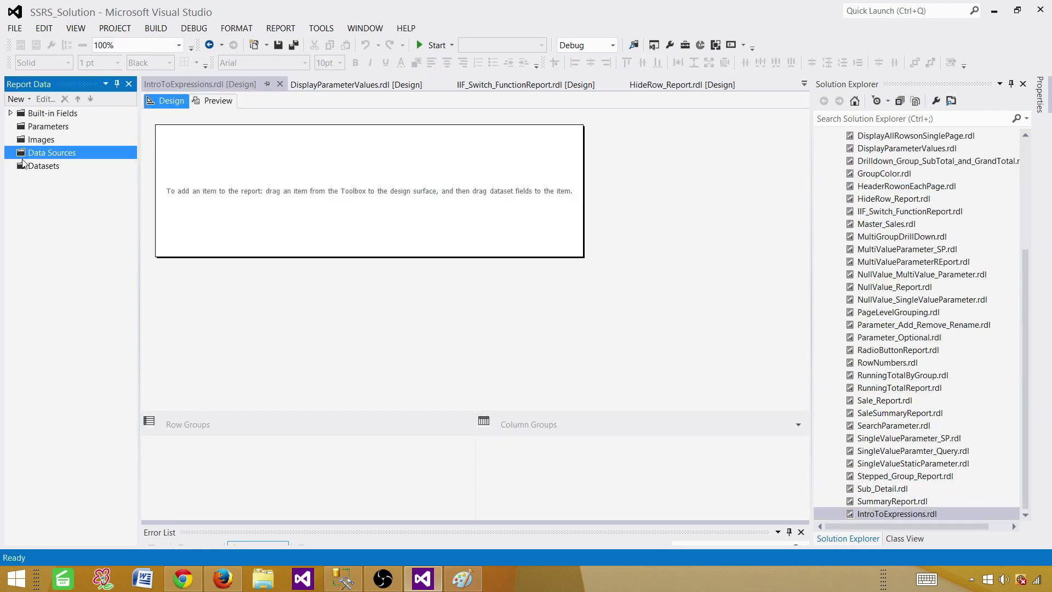
right_click(60, 159)
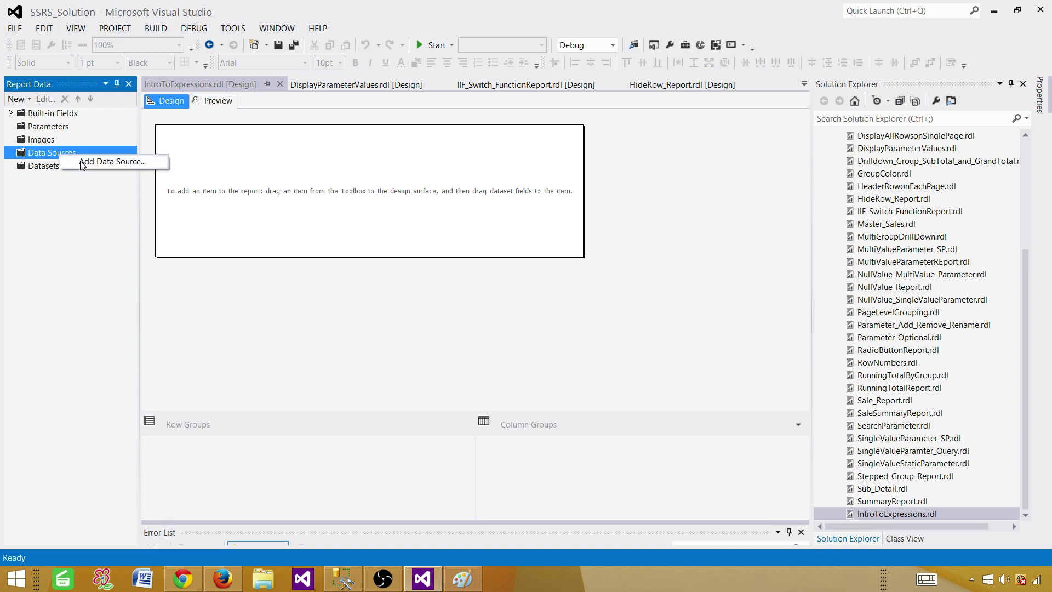
left_click(81, 163)
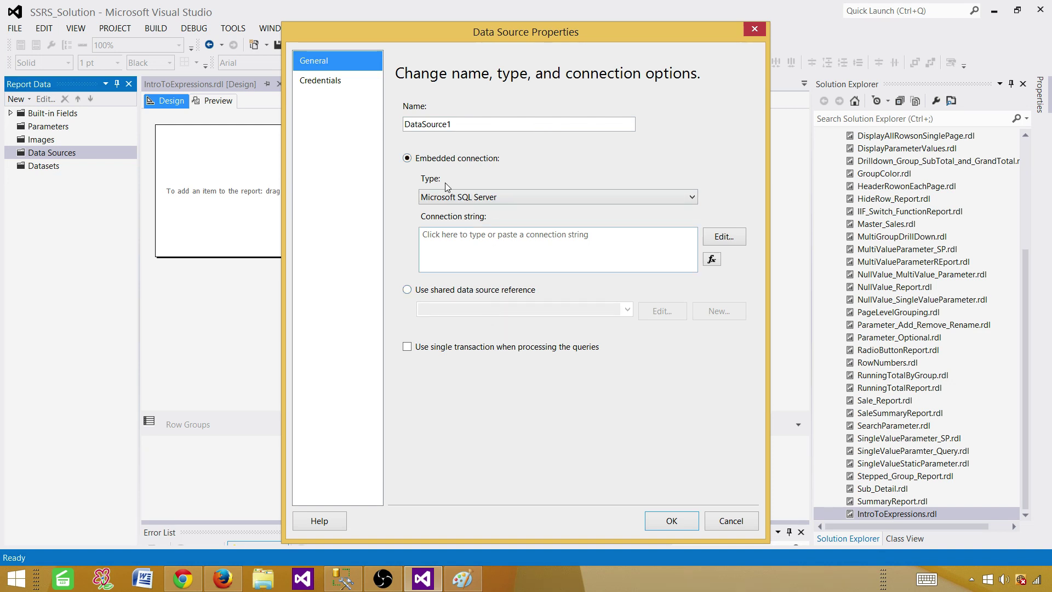
double_click(466, 124)
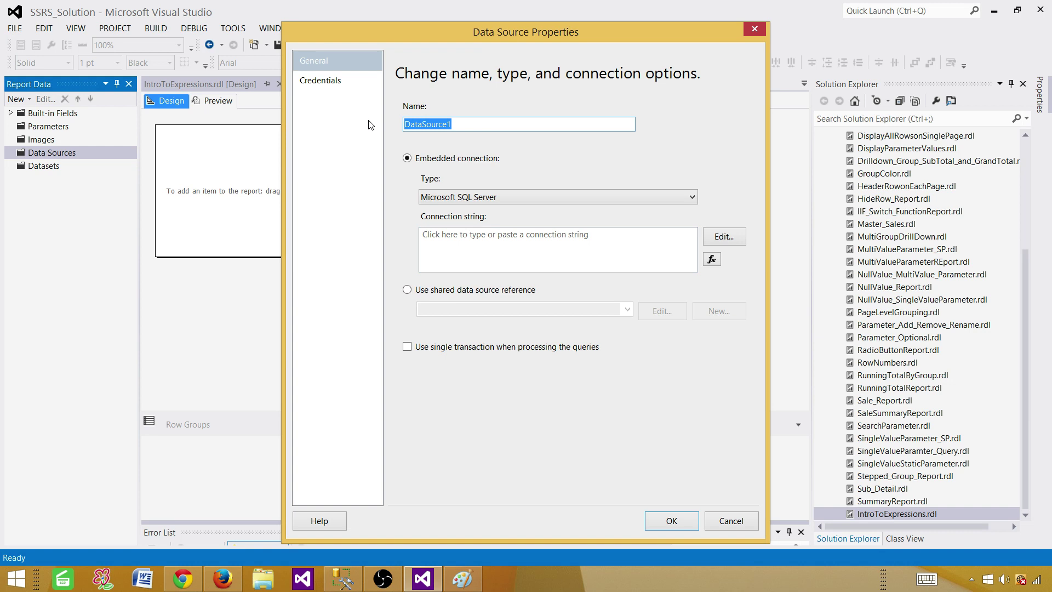
type("DS_Sales")
left_click(469, 291)
left_click(607, 309)
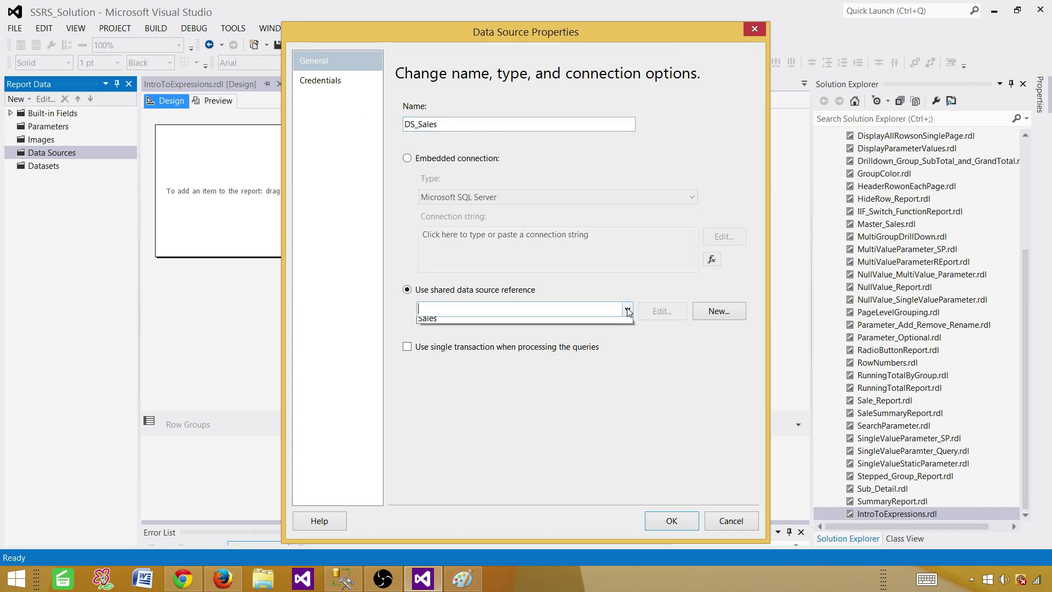
left_click(570, 323)
left_click(658, 518)
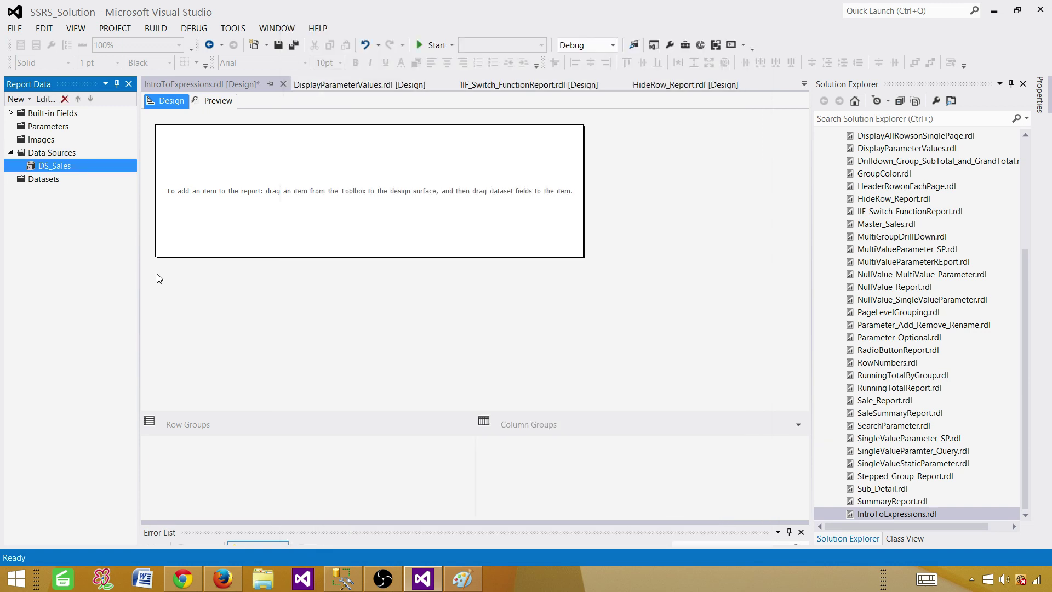
- Start a new dataset named DSET_SalesTotal, embedded in the report and based on the DS_Sales data source
left_click(49, 181)
right_click(51, 185)
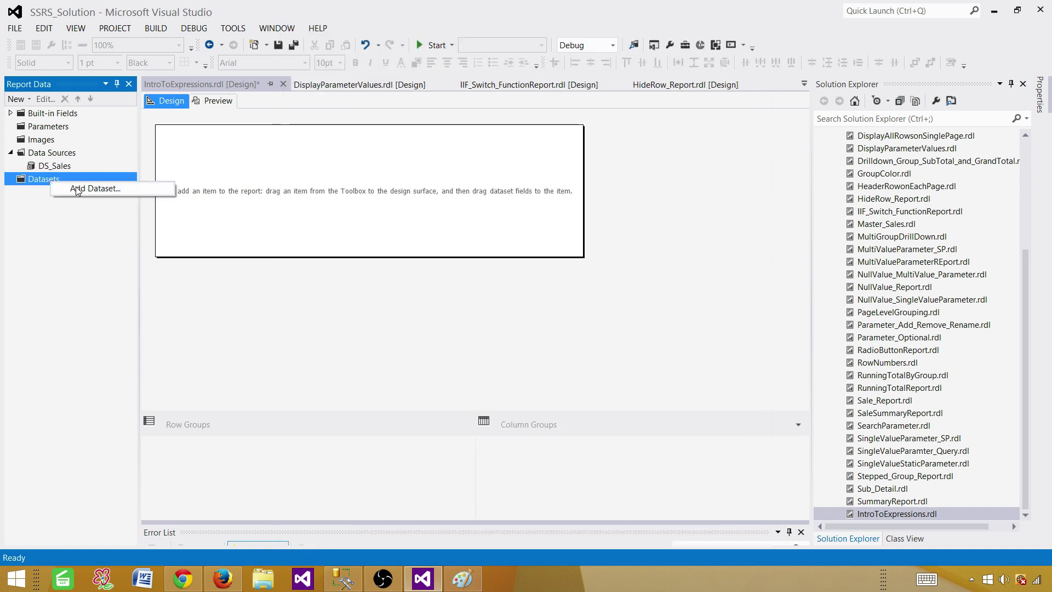
left_click(77, 190)
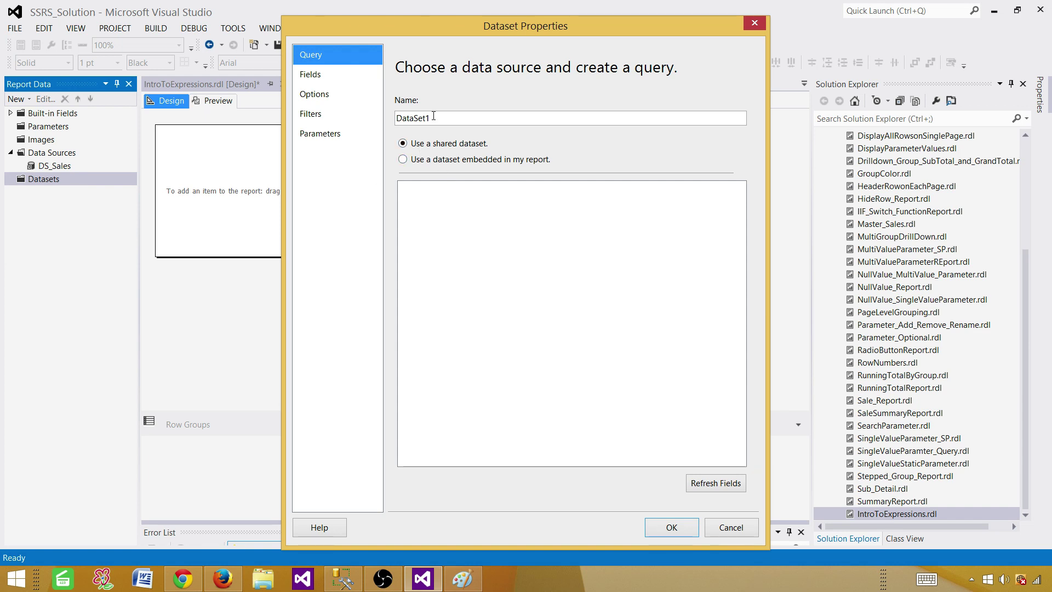
left_click(440, 116)
double_click(439, 117)
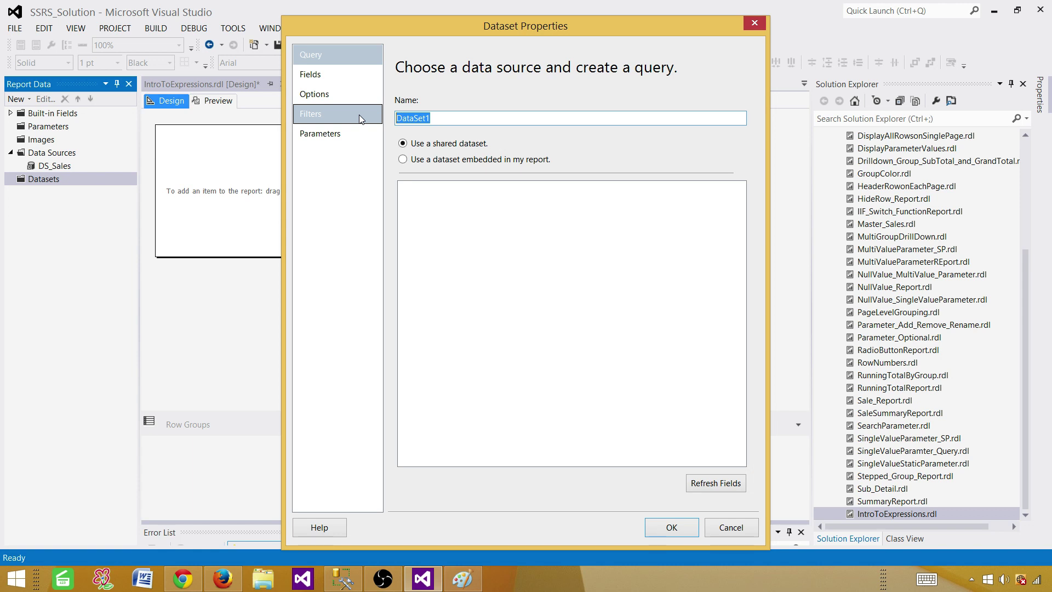
type("DSET_SalesTotal")
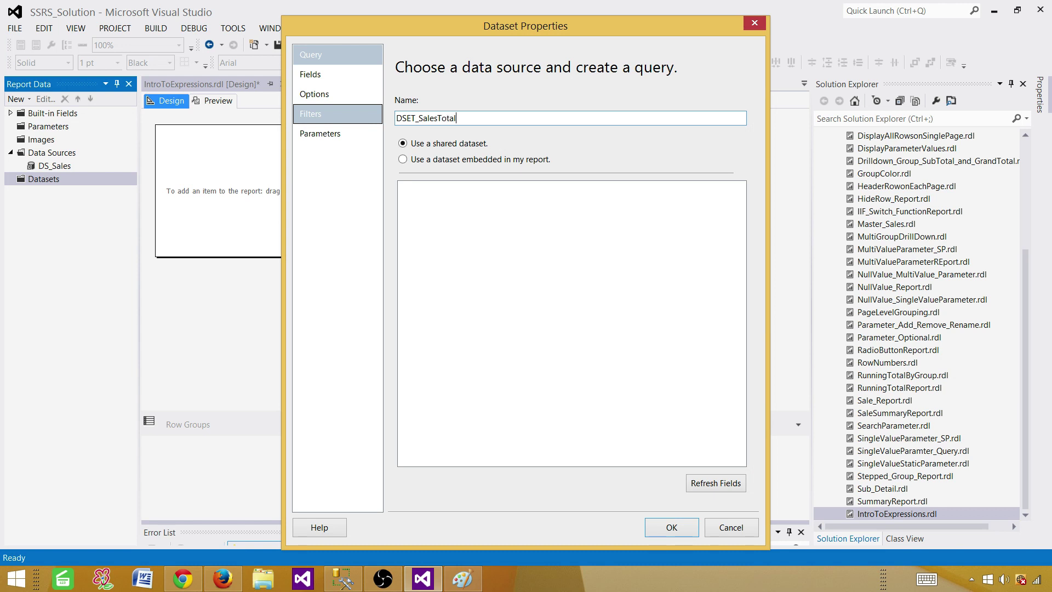
left_click(433, 160)
left_click(470, 217)
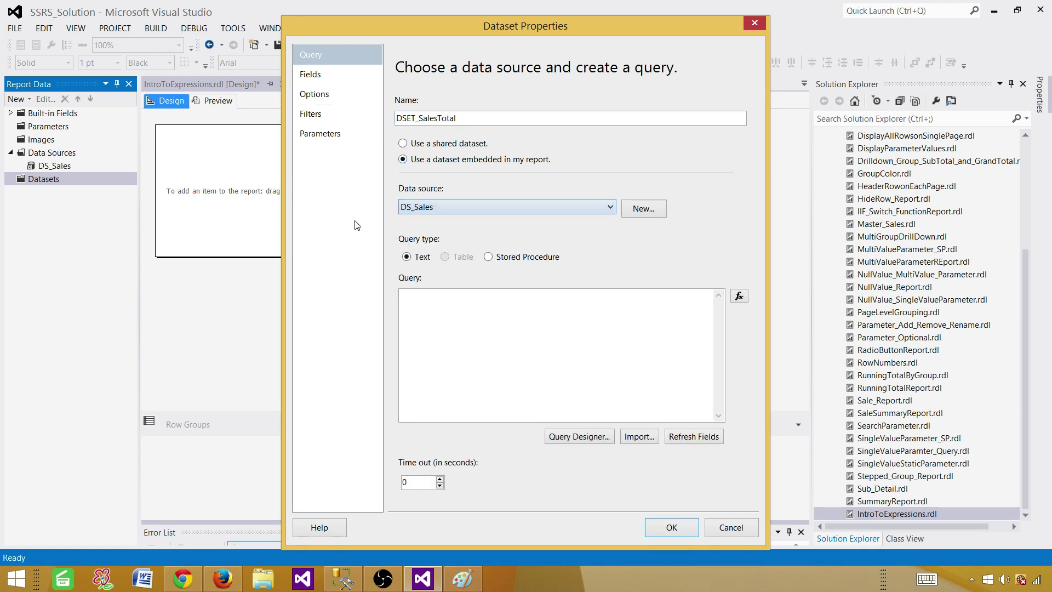
left_click(488, 322)
right_click(488, 321)
left_click(449, 373)
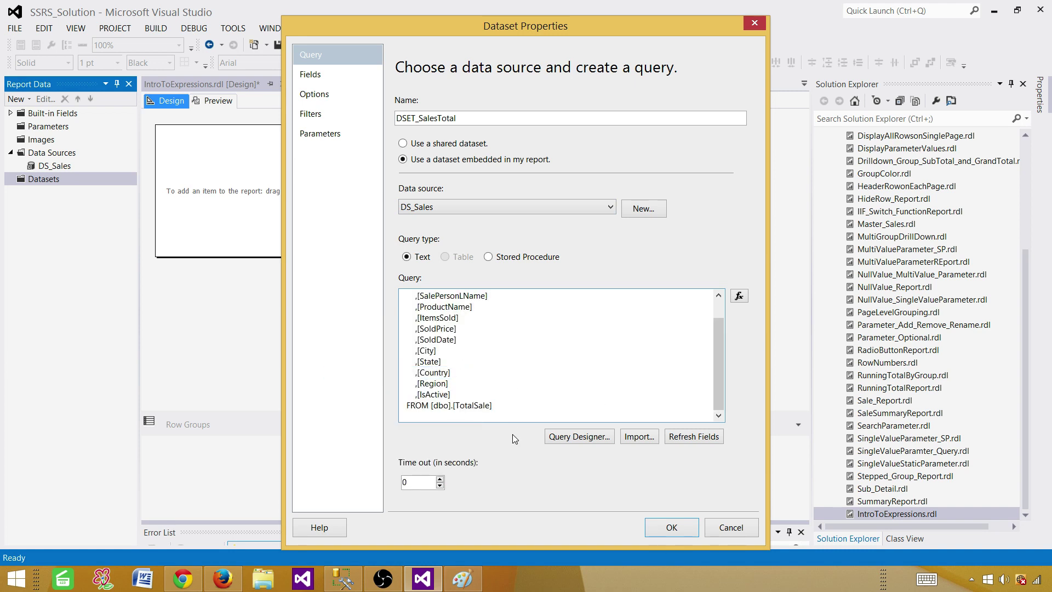
key("Return")
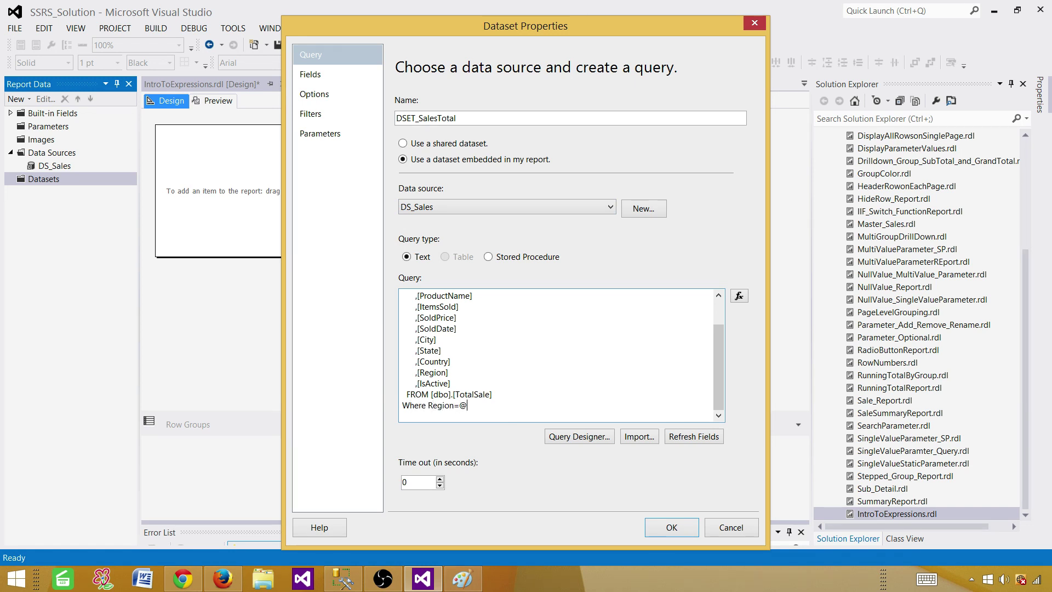
type("Where Region=@RegionName")
left_click(451, 407)
left_click(657, 527)
- Insert a table in the report body with the columns SalePersonFName, SalePersonLName, ProductName and Region
right_click(244, 175)
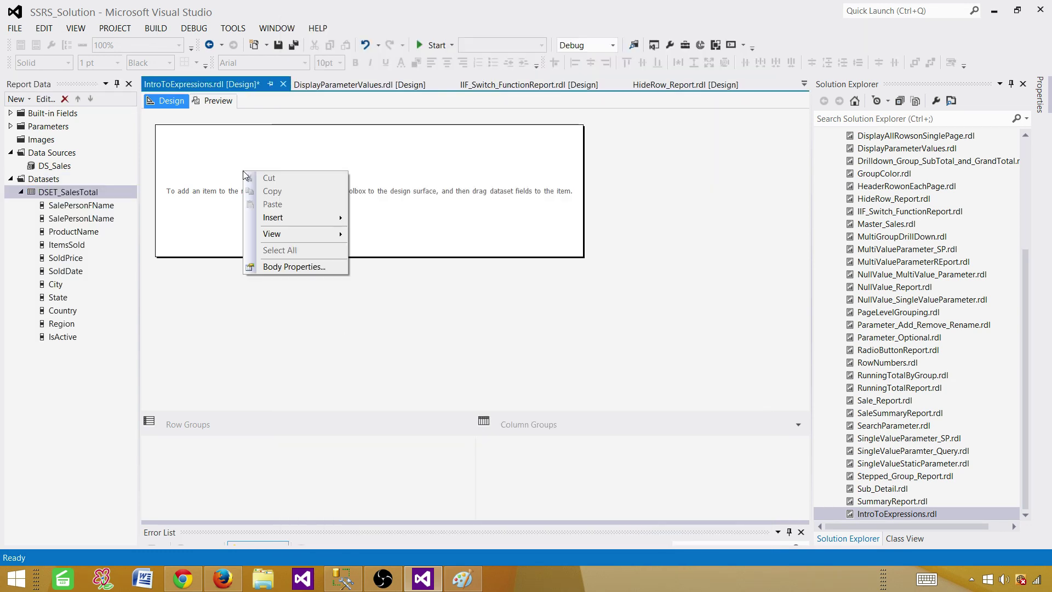
mouse_move(287, 218)
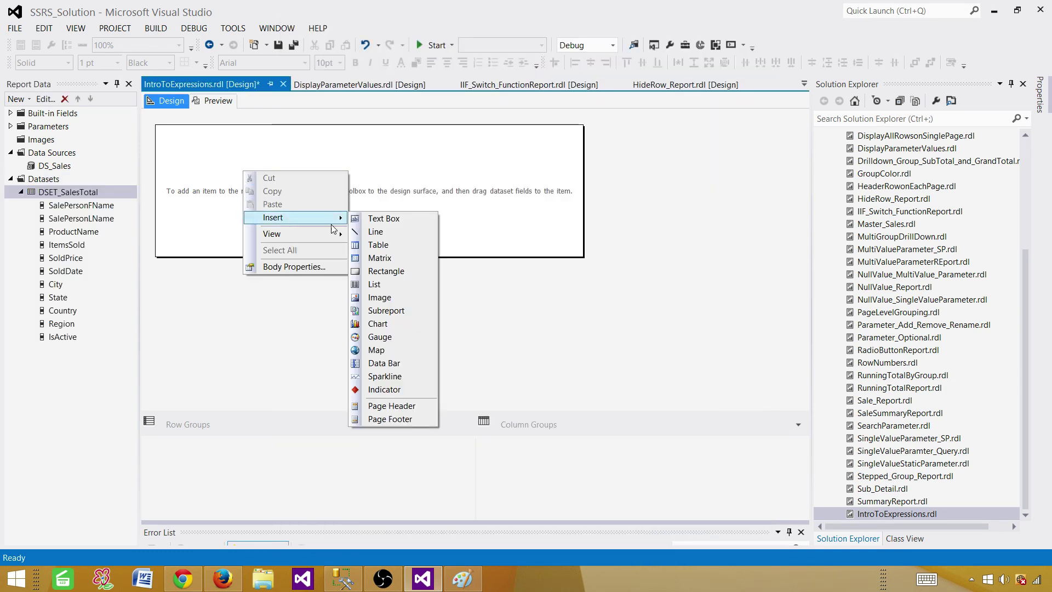
left_click(392, 250)
left_click_drag(442, 203, 563, 216)
left_click_drag(46, 208, 249, 204)
left_click_drag(93, 225, 366, 221)
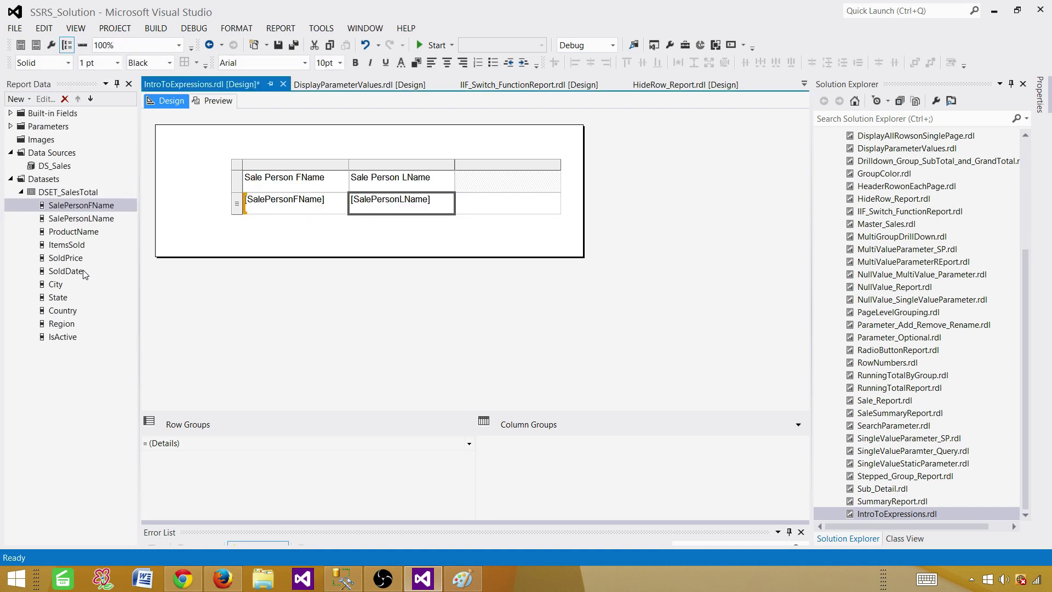
left_click_drag(66, 235, 486, 193)
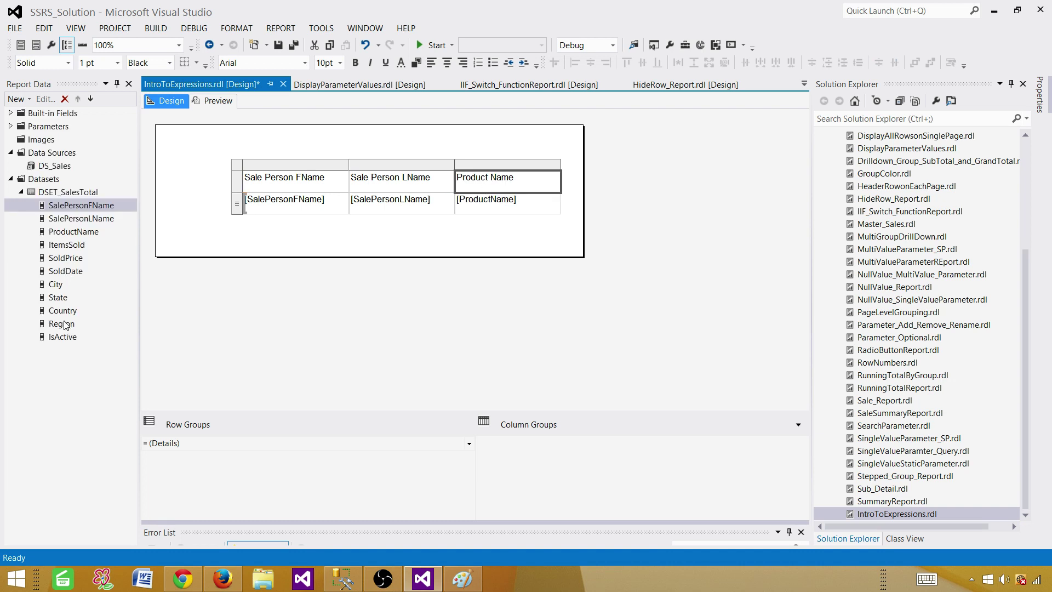
left_click_drag(65, 325, 530, 207)
- Move the table toward the upper-left corner of the report body
left_click(305, 165)
left_click(237, 172)
left_click_drag(251, 171, 183, 162)
left_click(193, 169)
- Make the table's header row bold and give it a bright green background
left_click(168, 174)
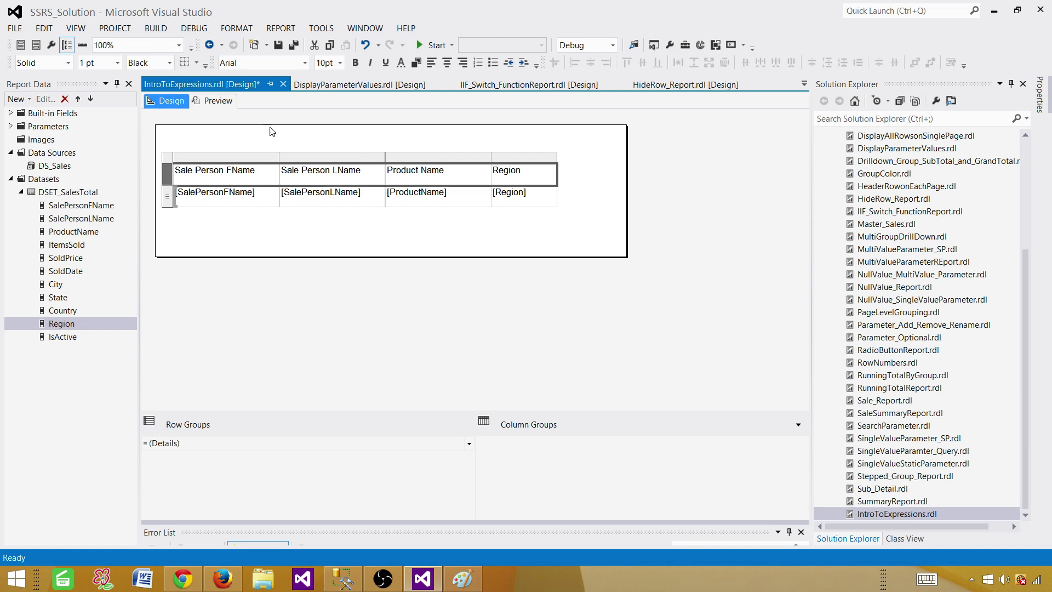
left_click(355, 63)
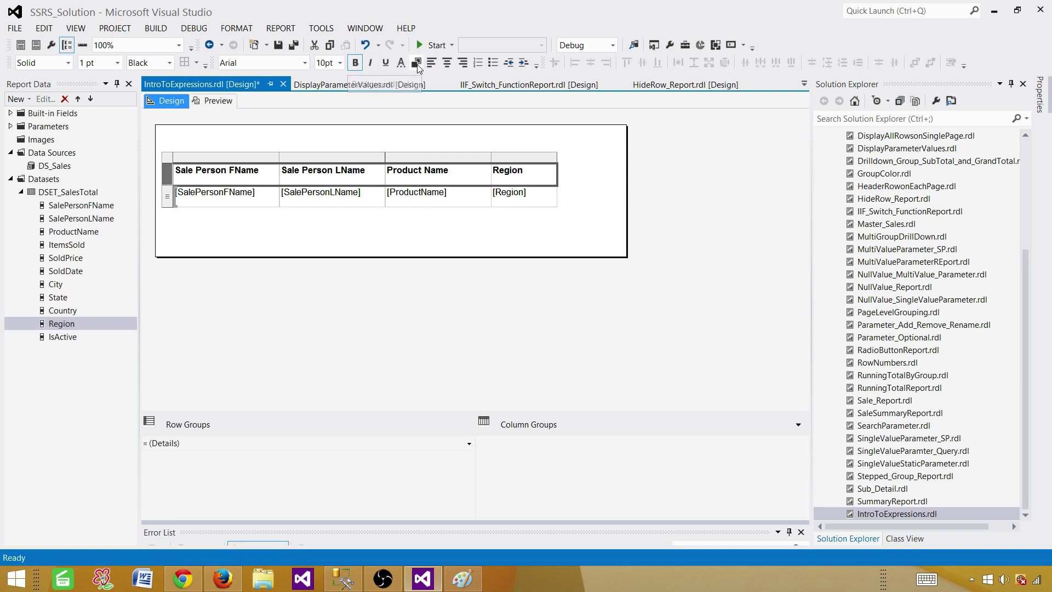
left_click(417, 63)
left_click(518, 283)
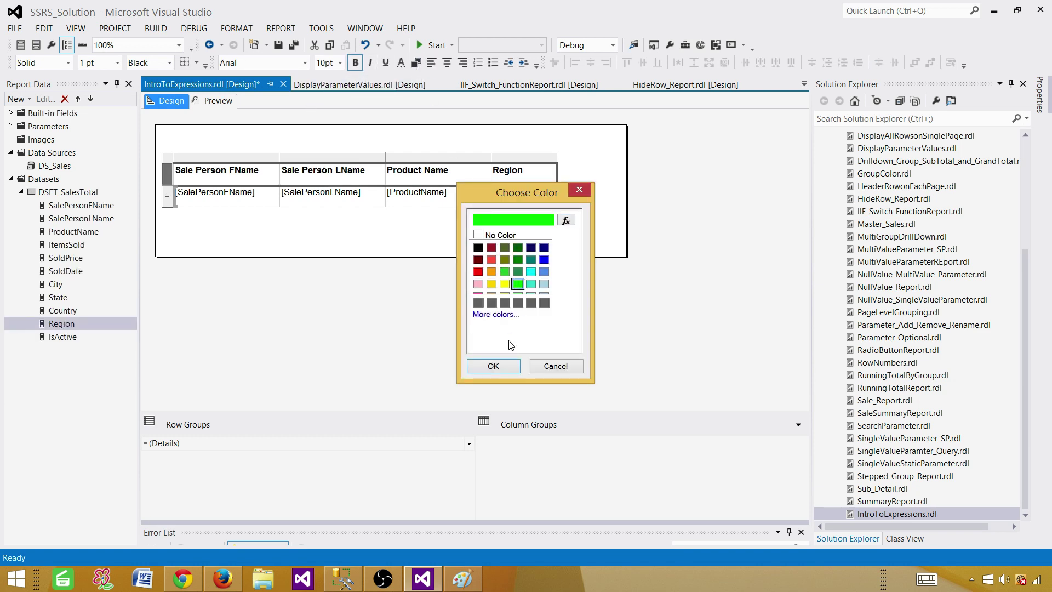
left_click(493, 366)
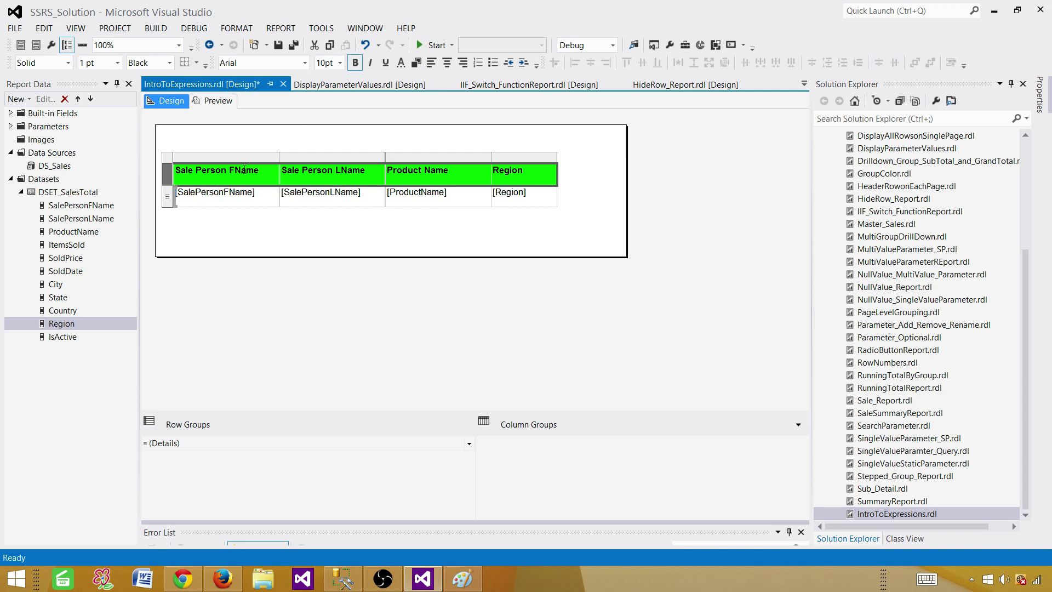
- Preview the report with Asia as the region name
left_click(217, 101)
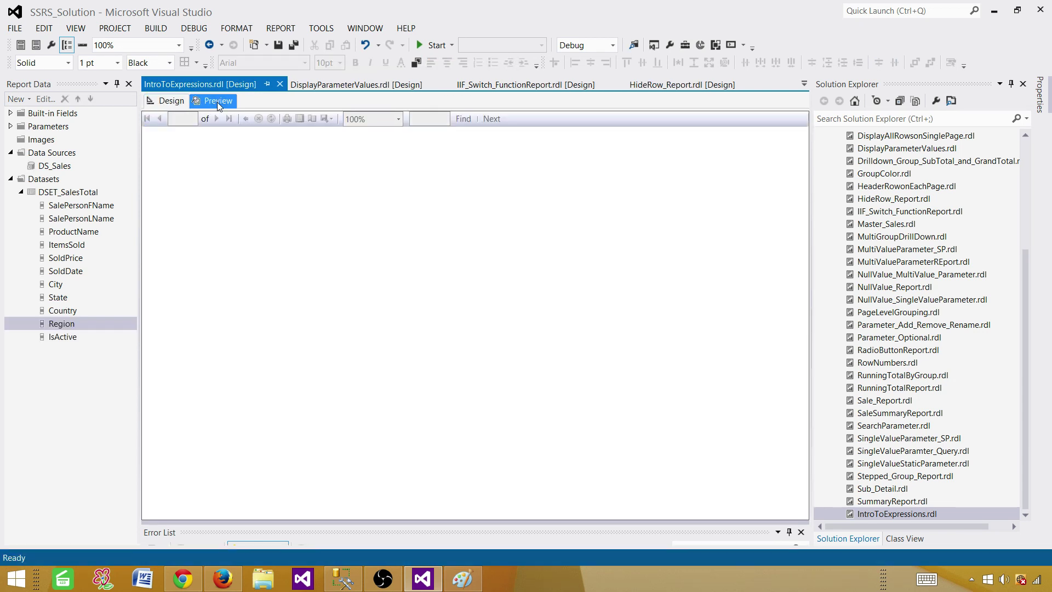
left_click(225, 124)
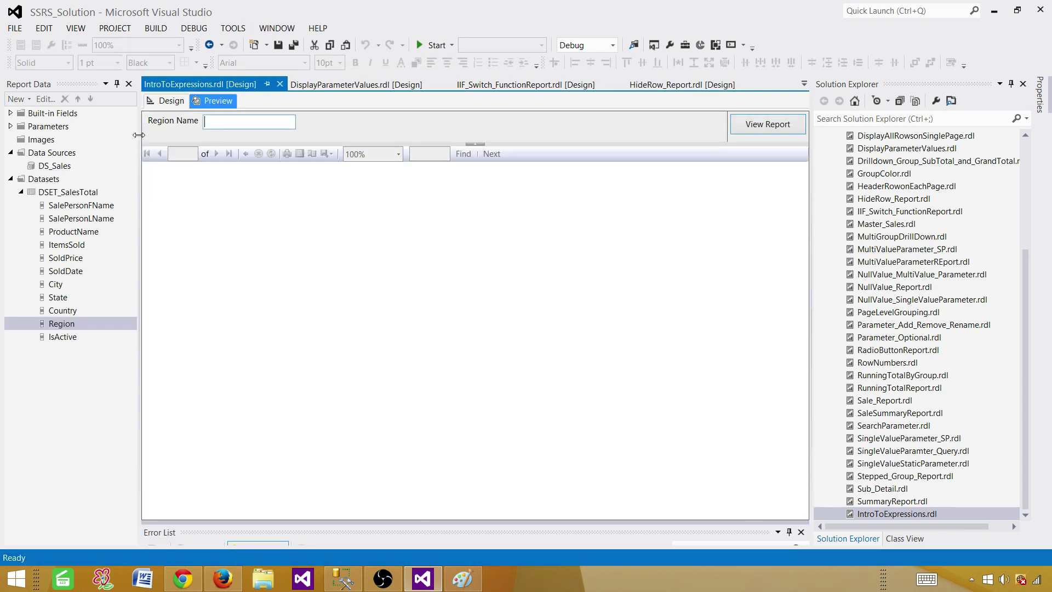
type("Asia")
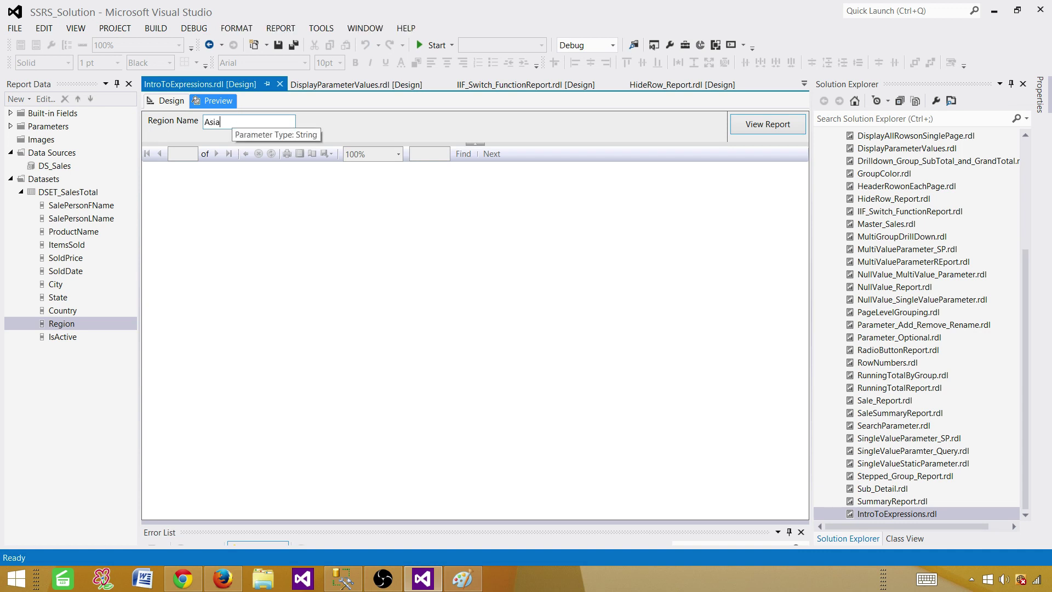
left_click(739, 126)
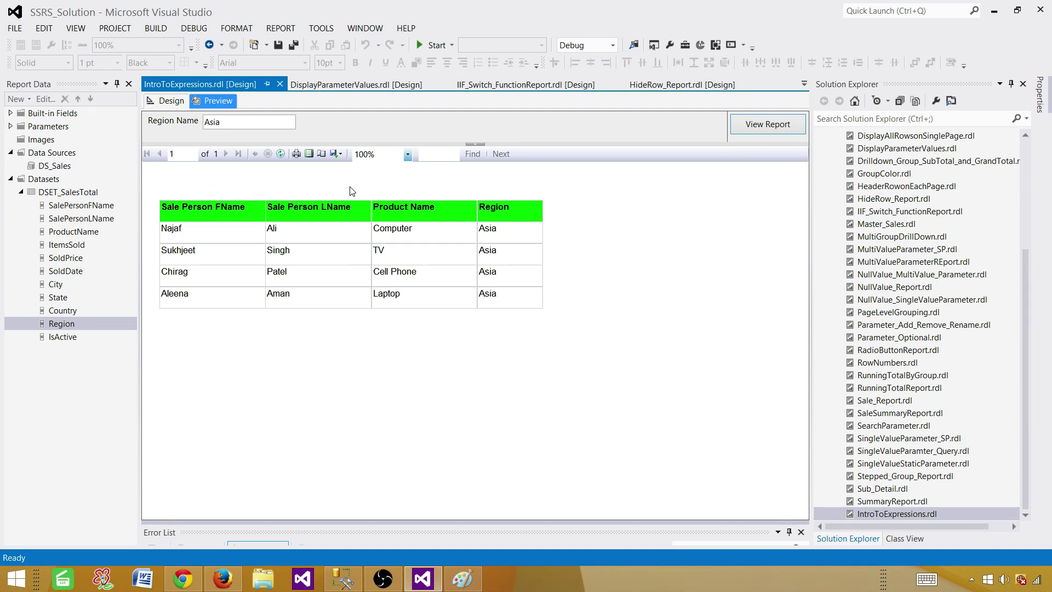
- Return to the report design and add a "Total Sale" text box above the table, stretched to the table's full width
left_click(175, 101)
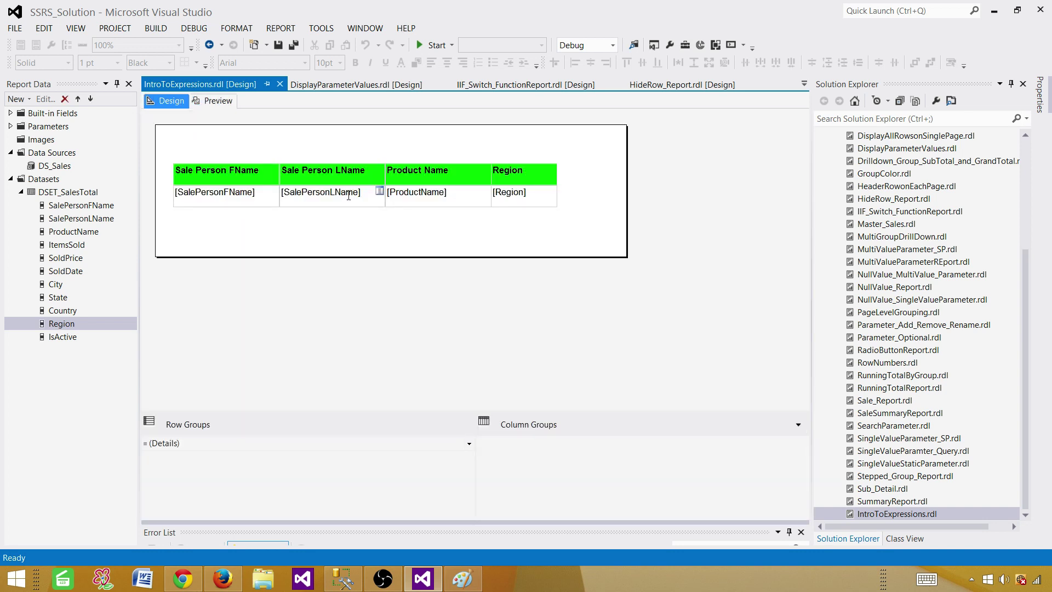
right_click(258, 137)
mouse_move(329, 185)
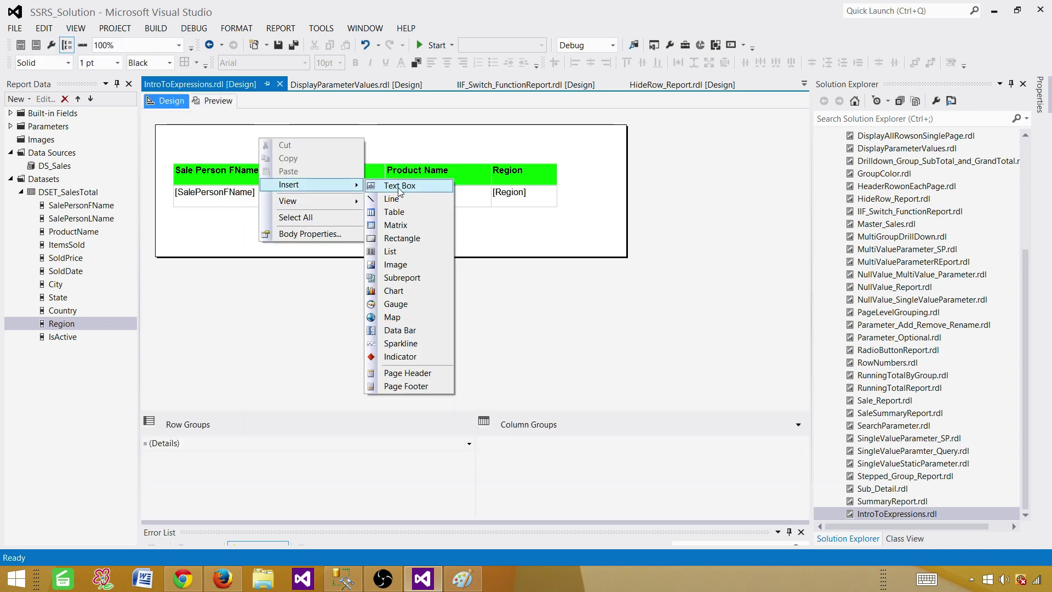
left_click(399, 187)
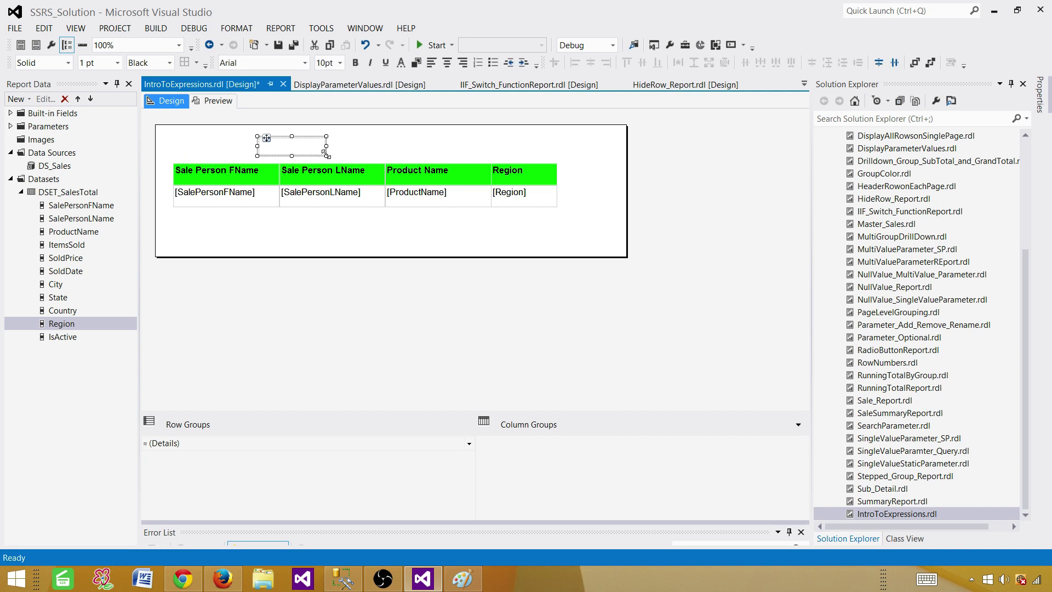
left_click_drag(326, 146, 559, 146)
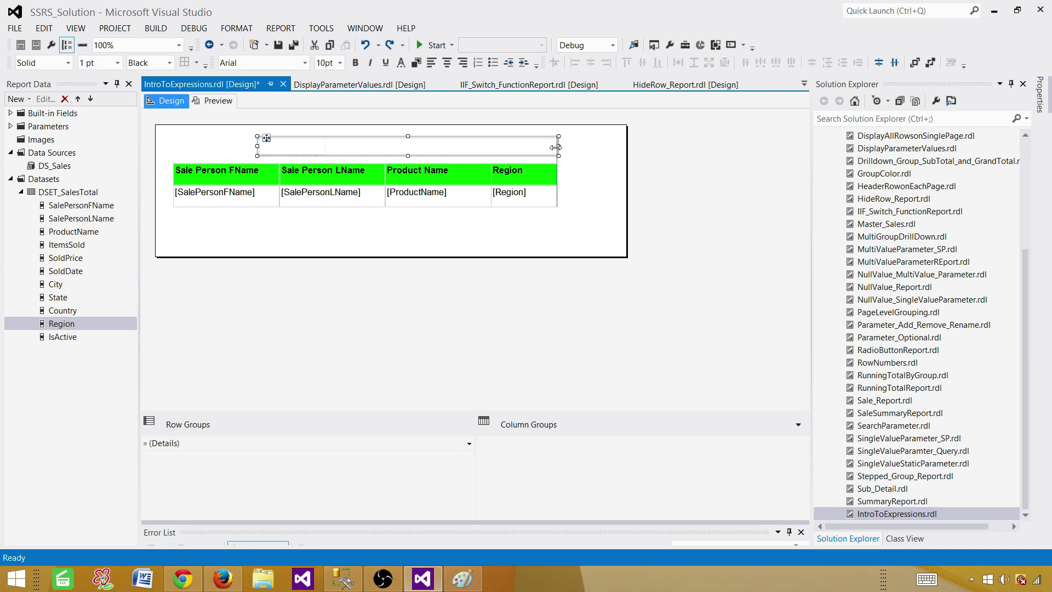
left_click_drag(257, 147, 169, 142)
left_click(235, 156)
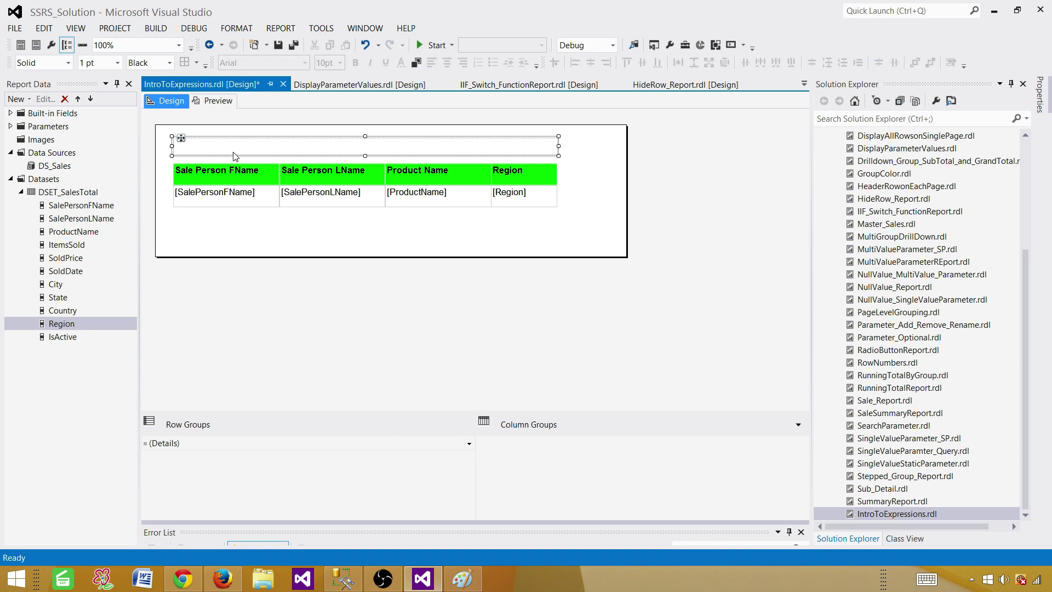
left_click(269, 148)
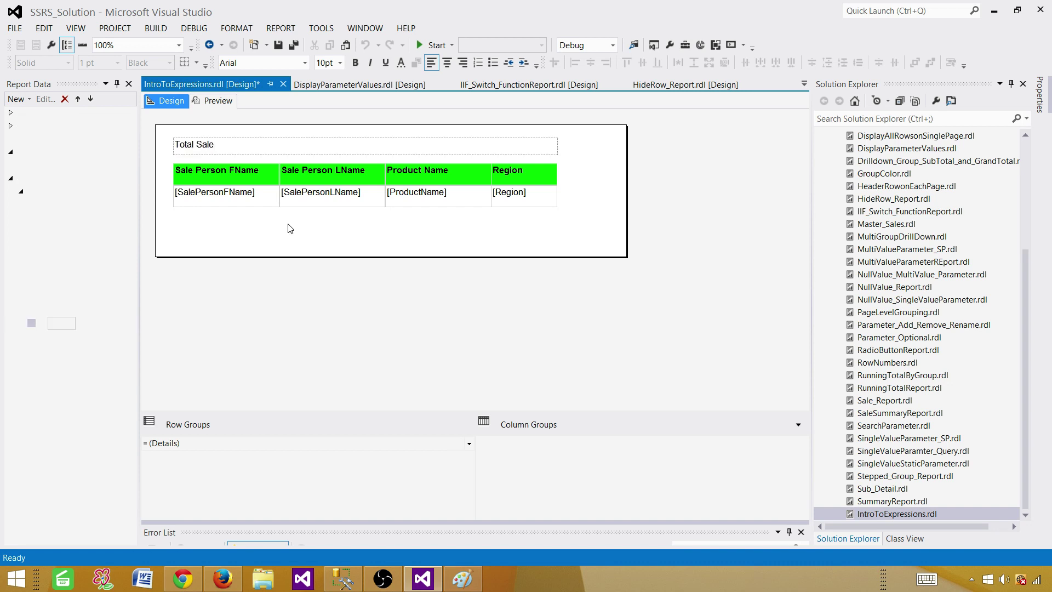
- Preview the report for the Asia region again to check the title above the table
left_click(222, 102)
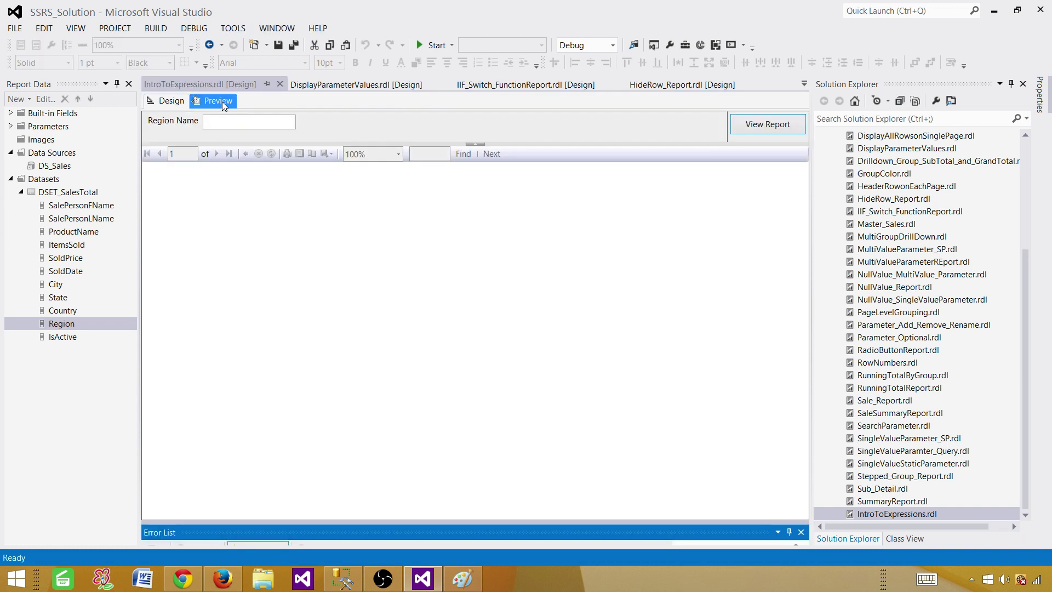
type("Asia")
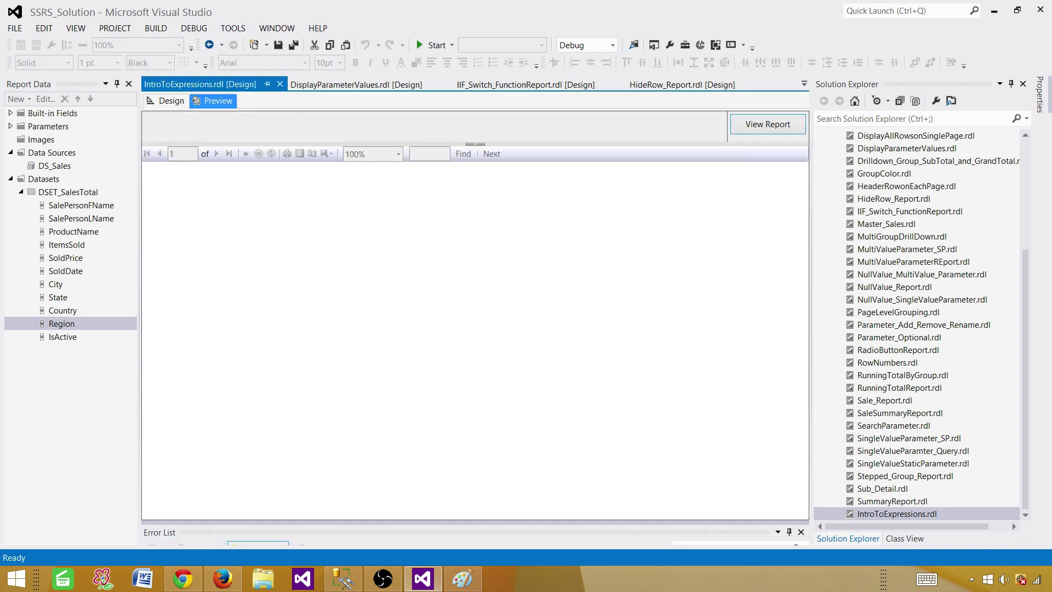
key("Return")
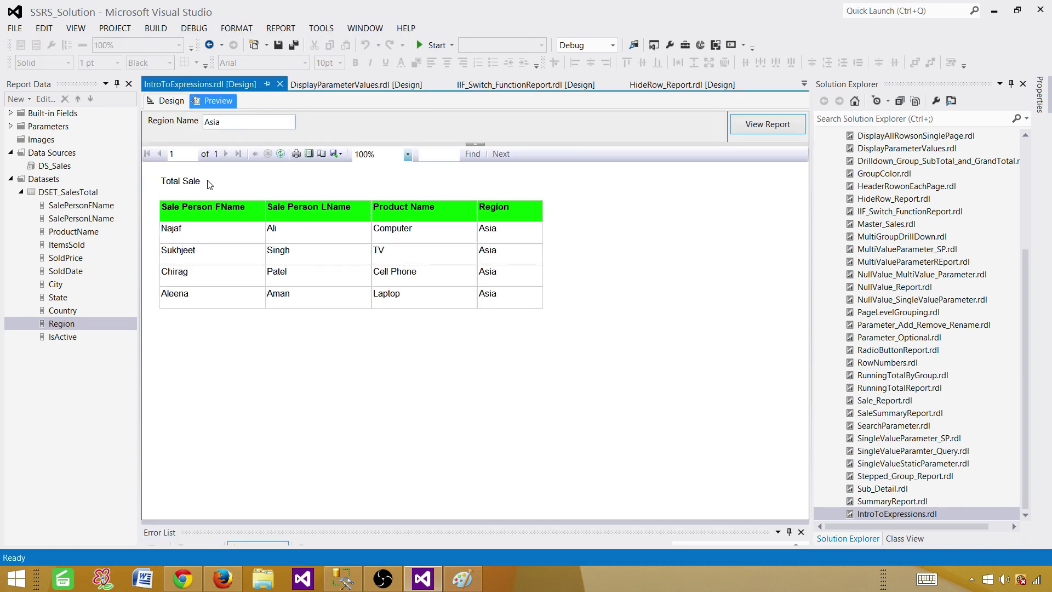
left_click_drag(228, 121, 201, 116)
left_click(181, 186)
- Return to the report design and open the expression editor for the title text box's value
left_click(171, 100)
left_click(236, 152)
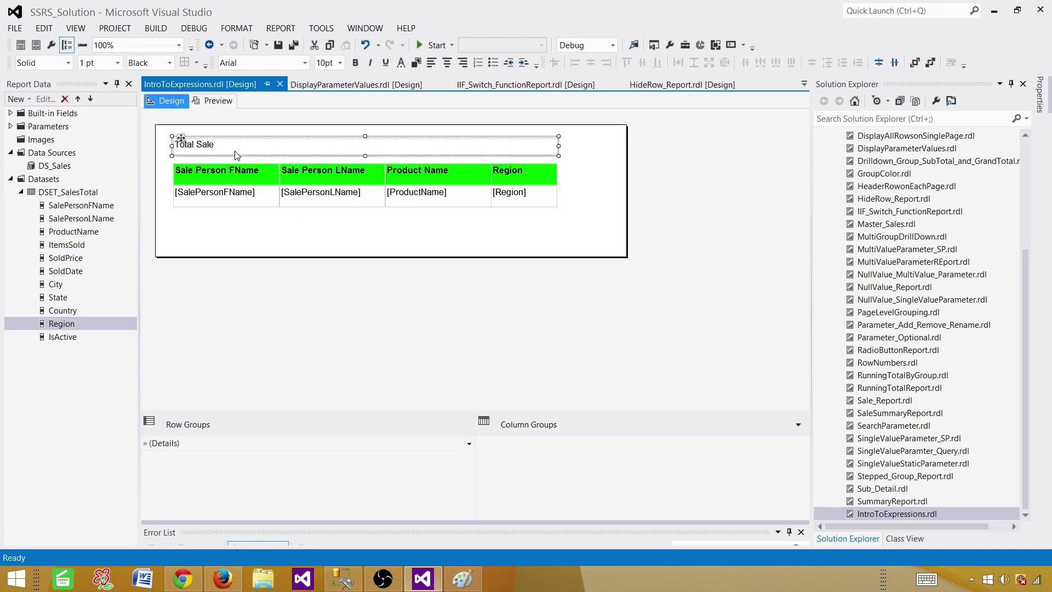
right_click(417, 153)
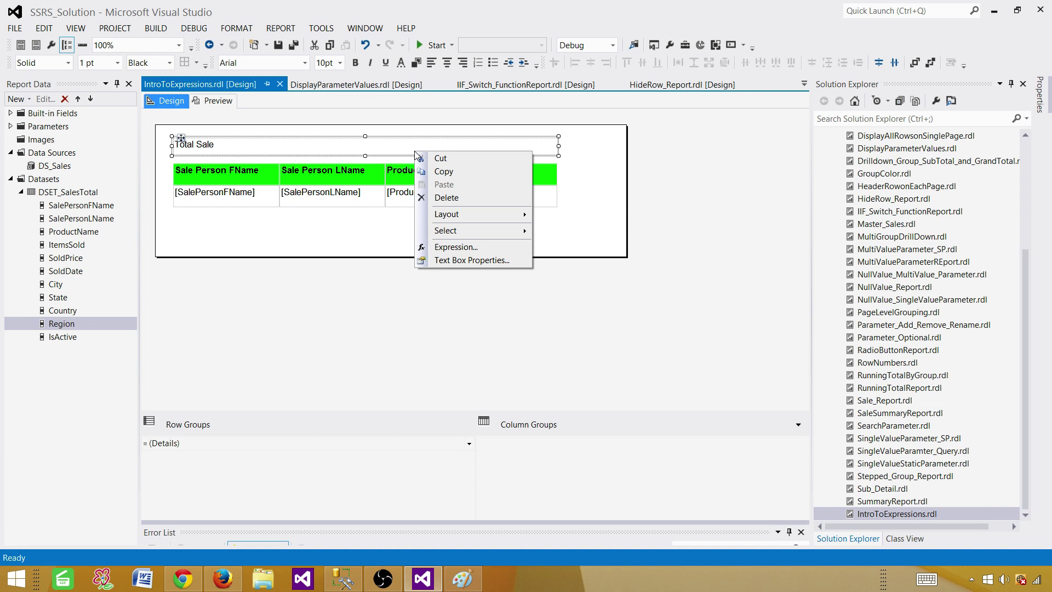
left_click(460, 248)
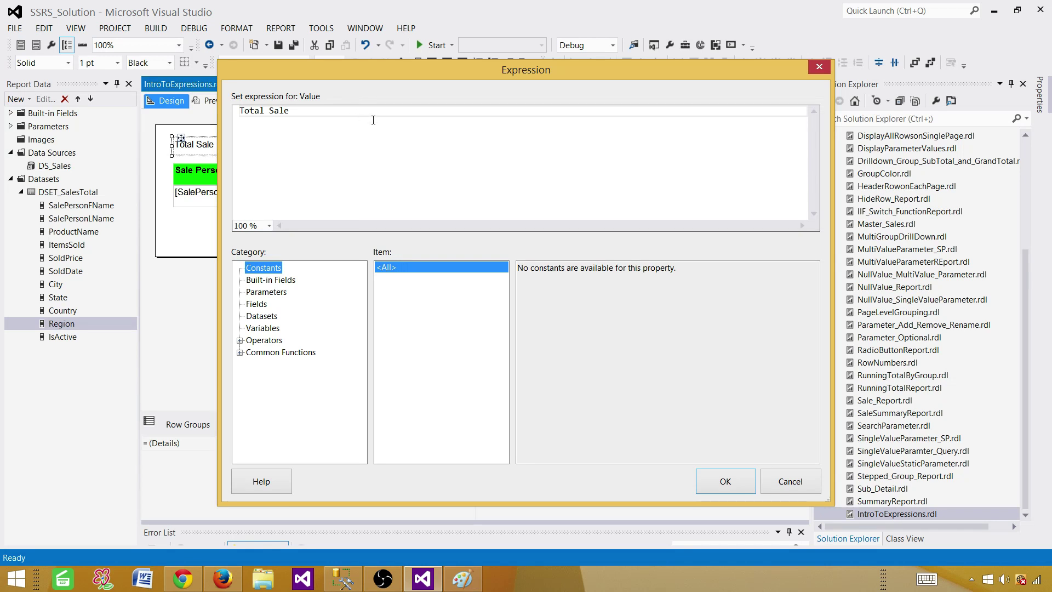
- Examine the built-in fields, including PageName, PageNumber and ReportFolder, and the parameters, fields, datasets and variables available to expressions
left_click(267, 281)
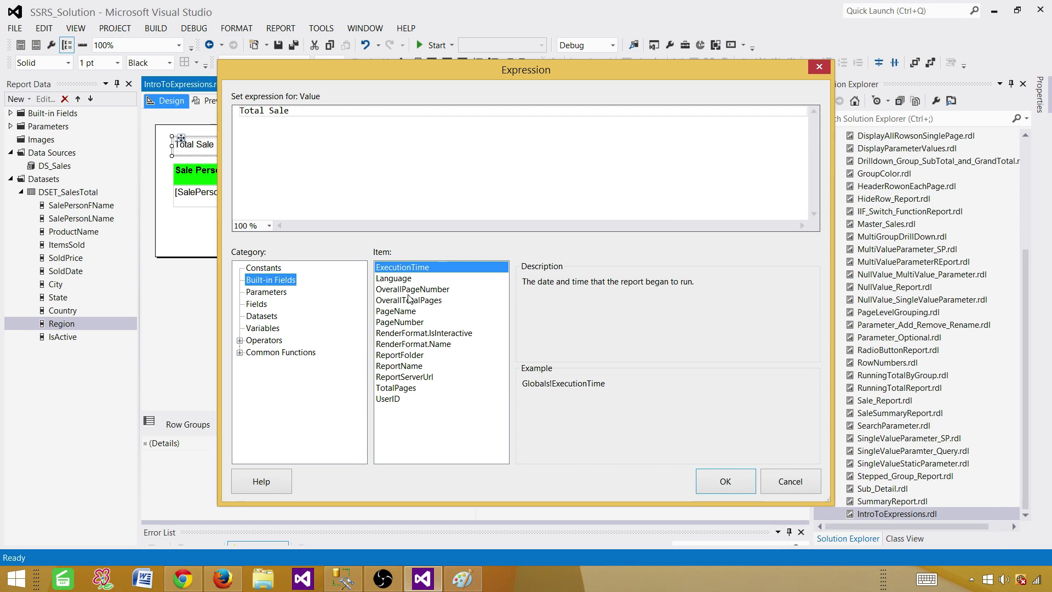
left_click(406, 312)
left_click(419, 323)
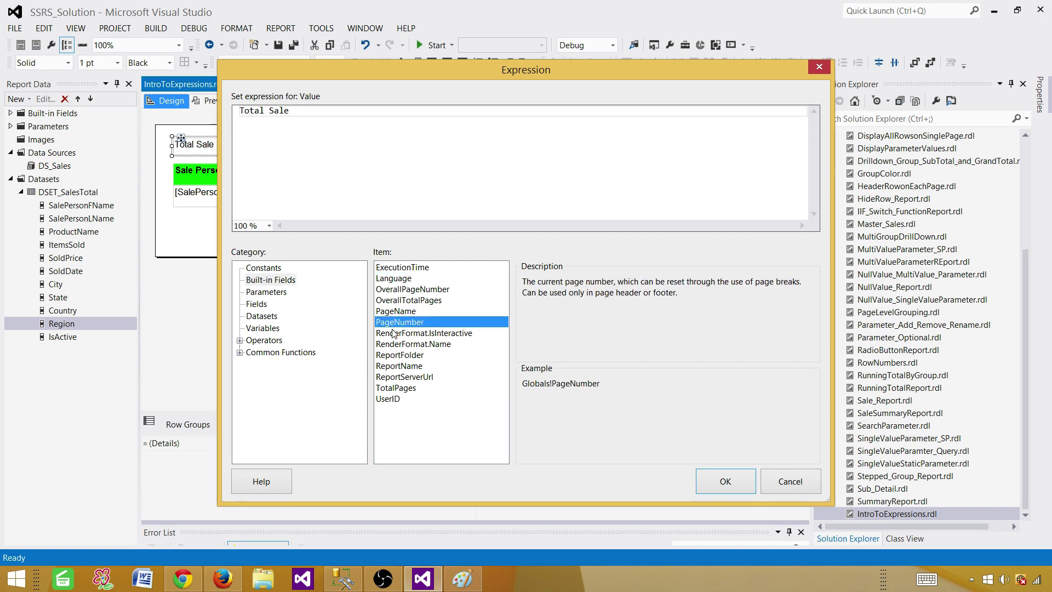
left_click(405, 311)
left_click(422, 323)
left_click(399, 356)
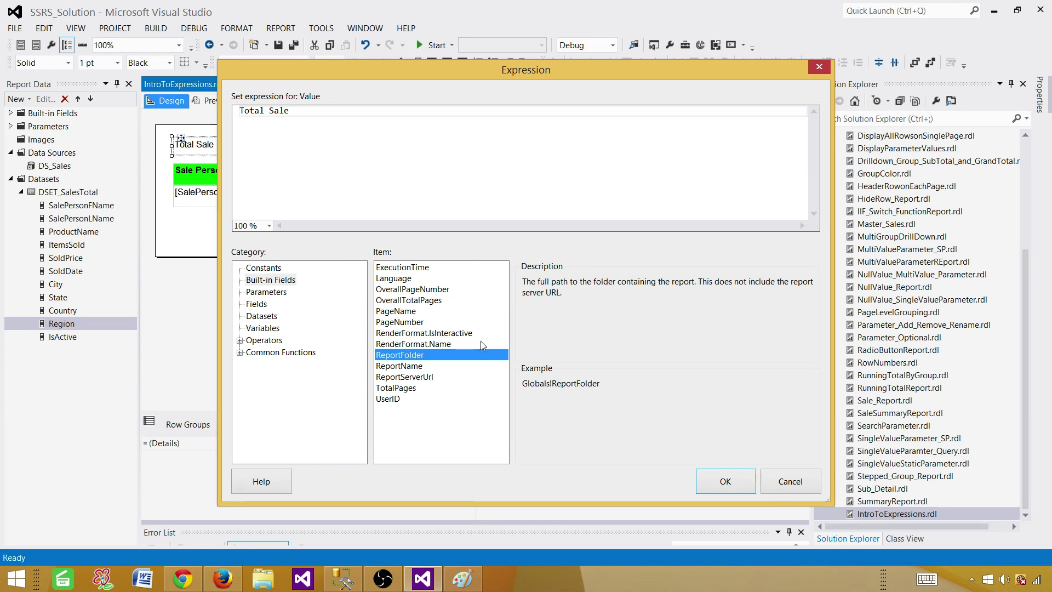
left_click(266, 292)
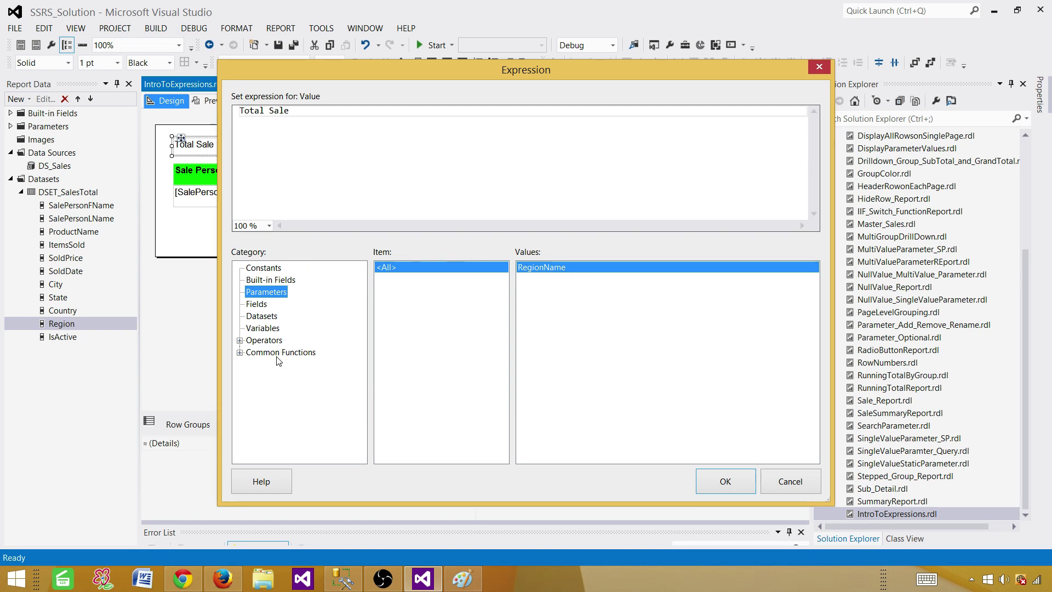
left_click(258, 304)
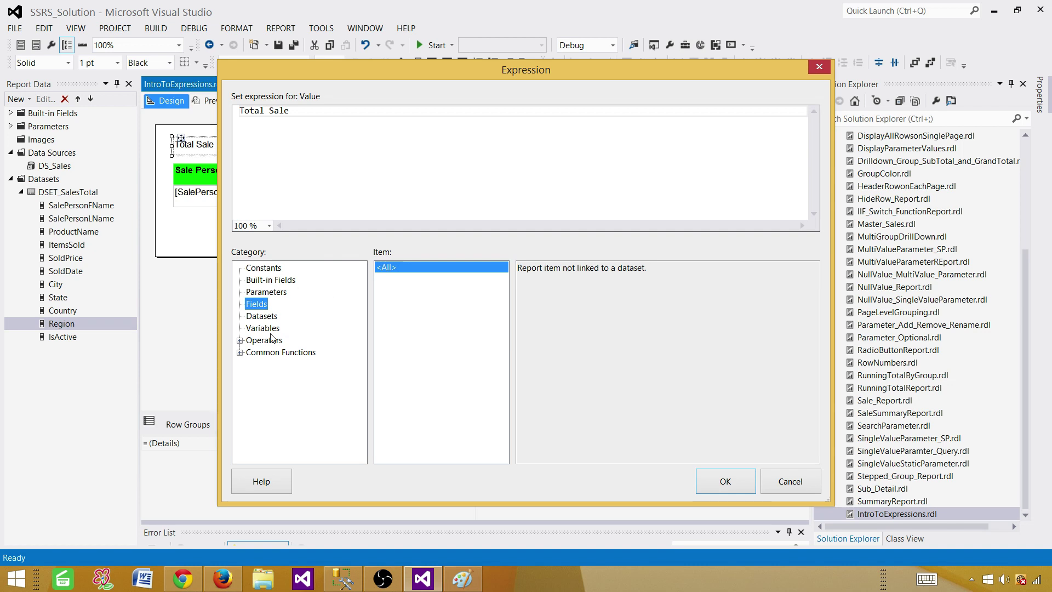
left_click(268, 318)
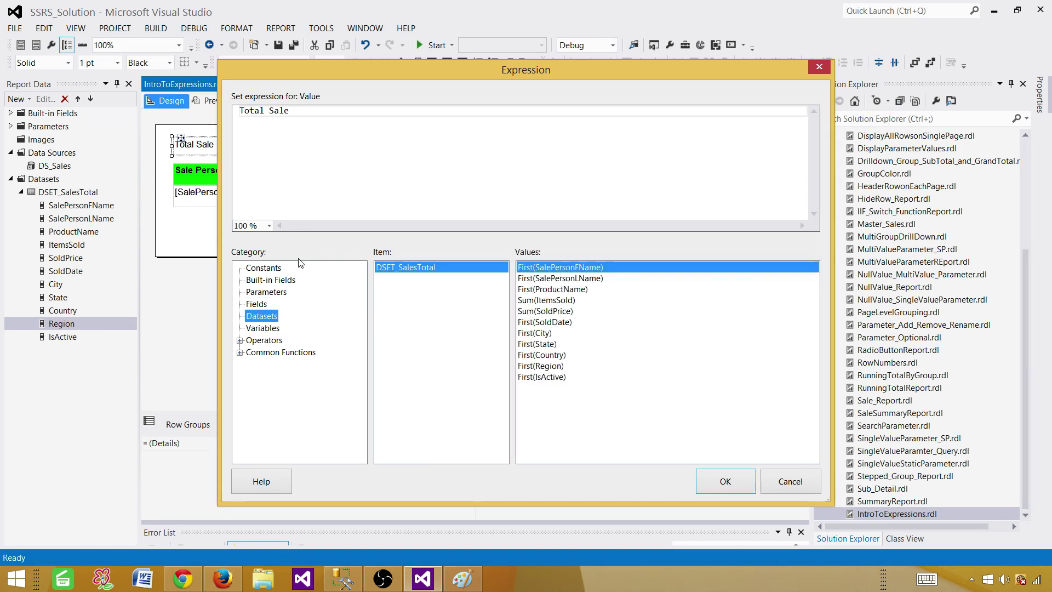
left_click(271, 329)
- Examine the arithmetic and concatenation operators and the aggregate, financial, conversion and text functions available for expressions
left_click(239, 340)
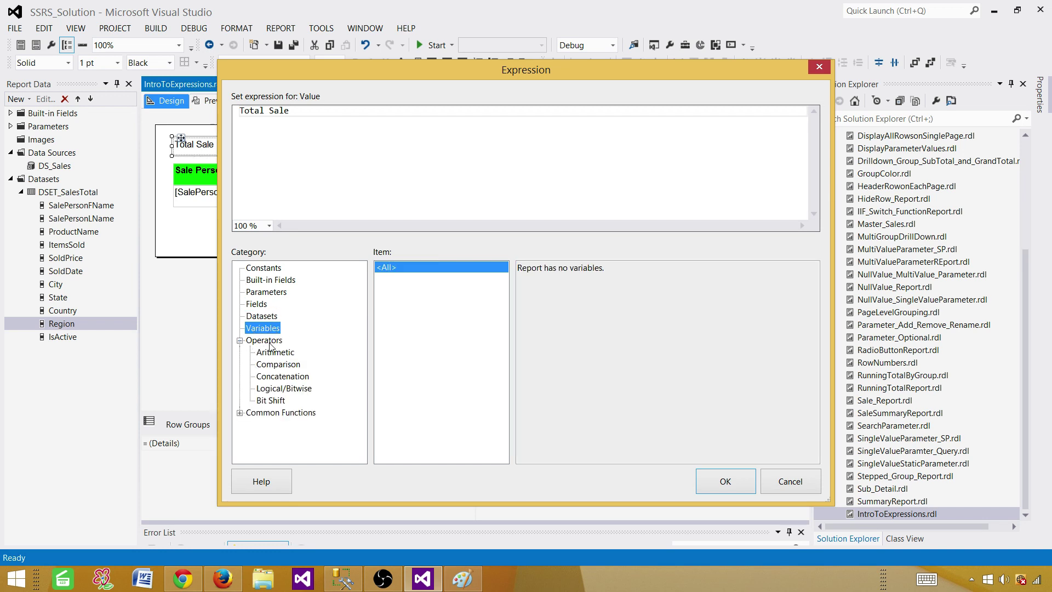
left_click(272, 353)
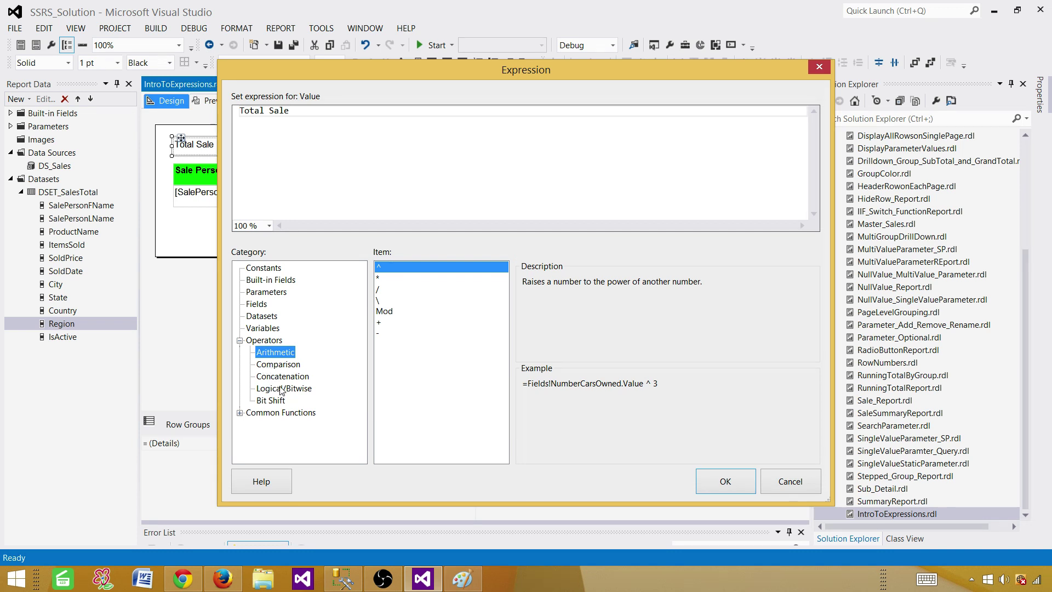
left_click(285, 377)
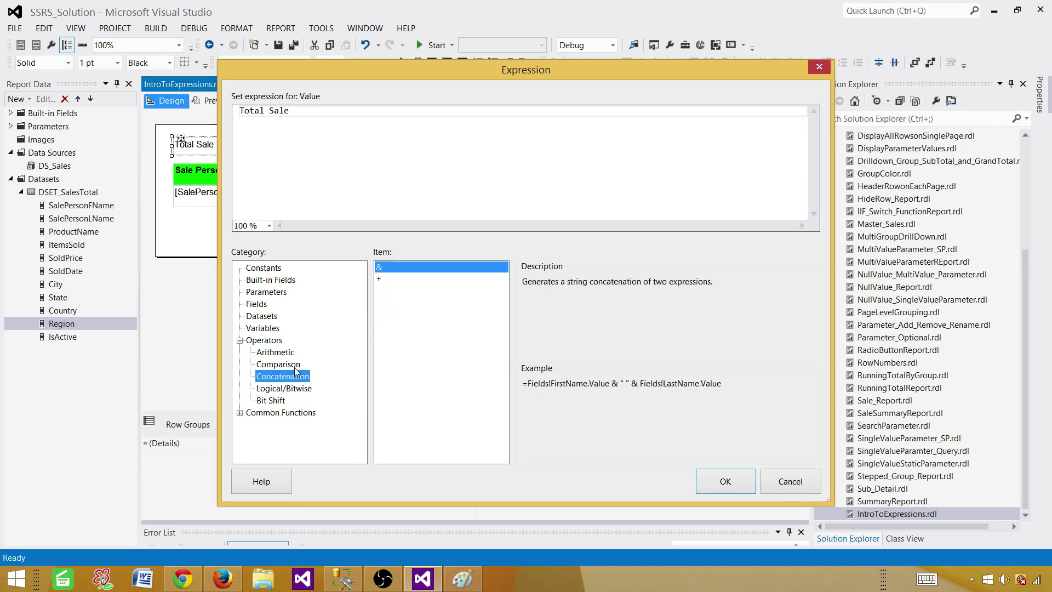
left_click(240, 341)
left_click(240, 353)
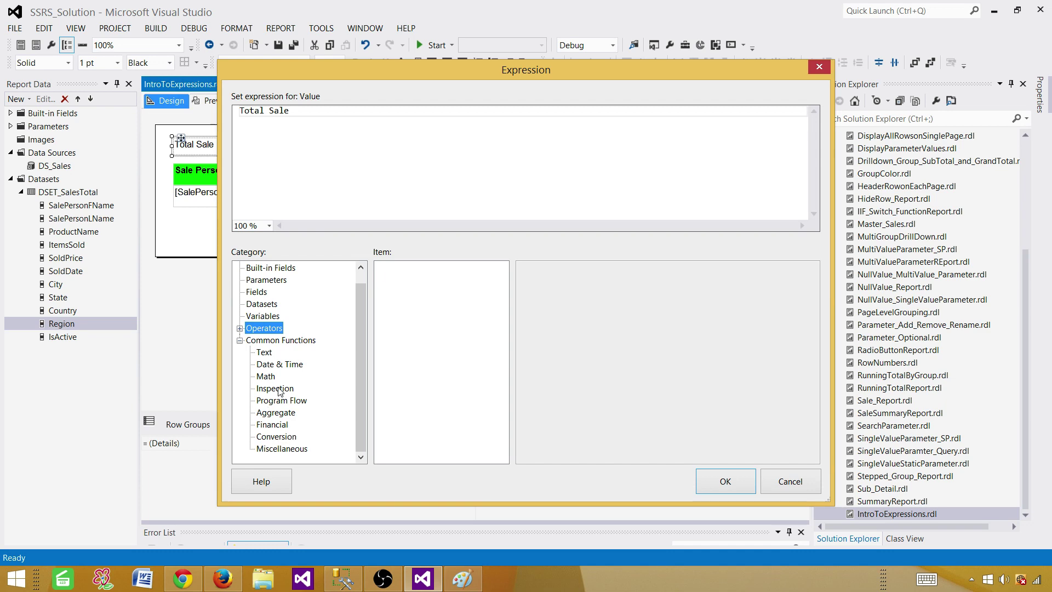
left_click(276, 413)
left_click(274, 426)
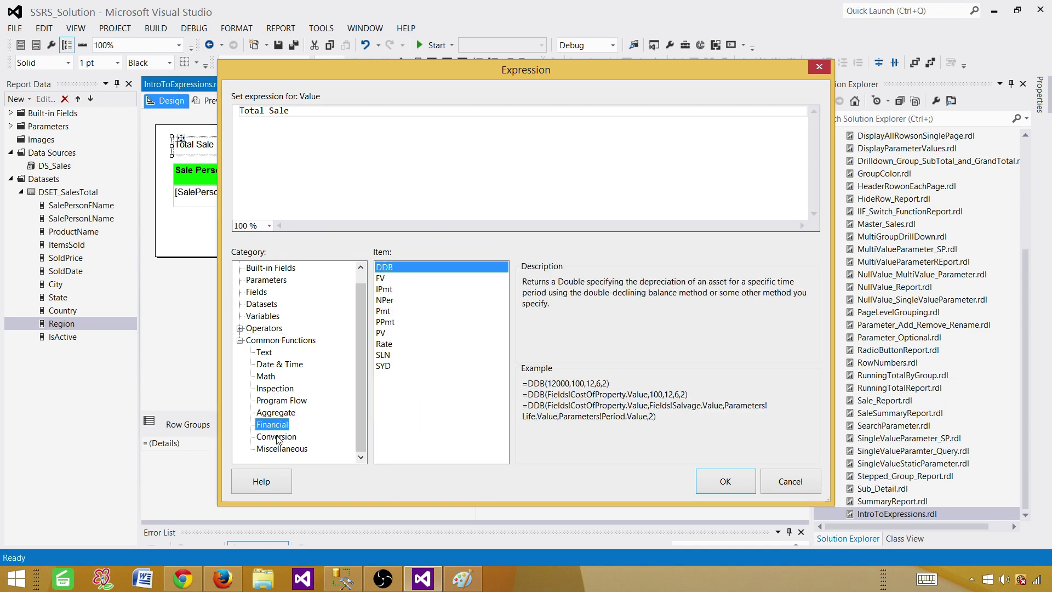
left_click(275, 438)
left_click(274, 356)
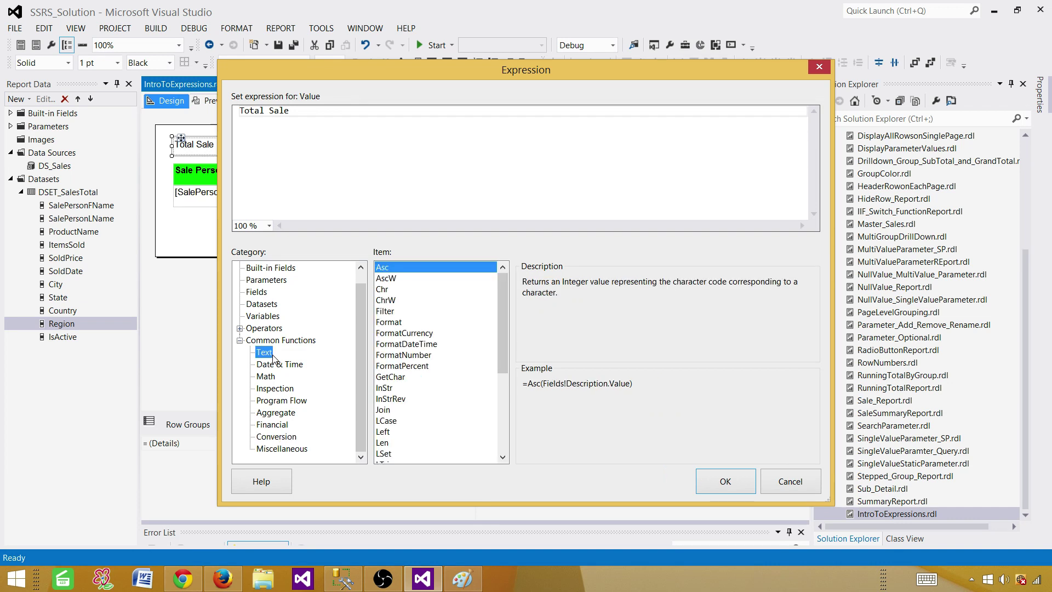
- Try to replace the title's plain text with the expression beginning "Total Sale "+
left_click(304, 118)
left_click_drag(316, 112, 240, 110)
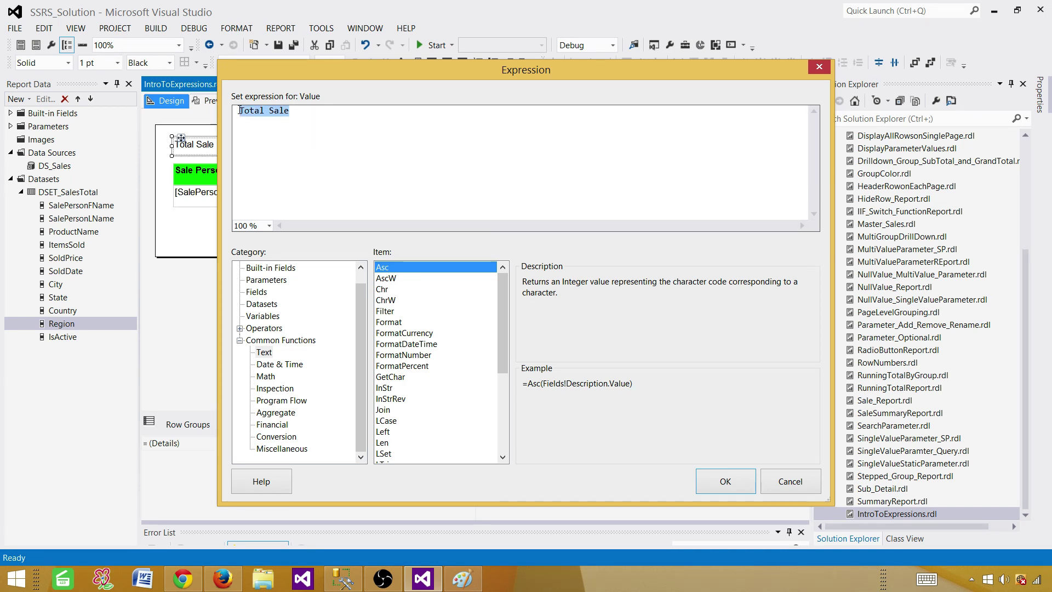
left_click(306, 116)
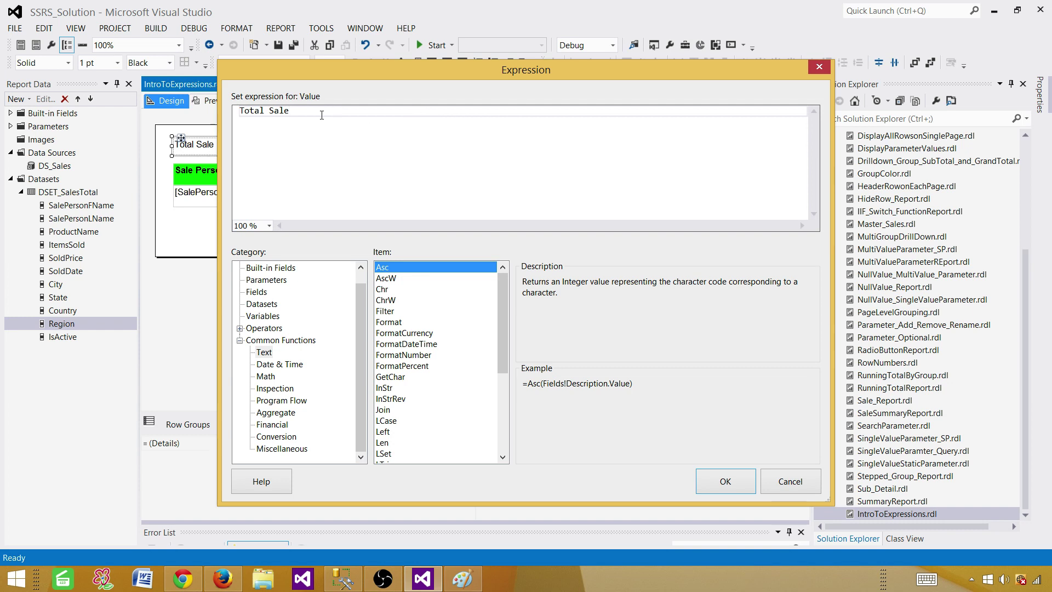
key("ctrl+a")
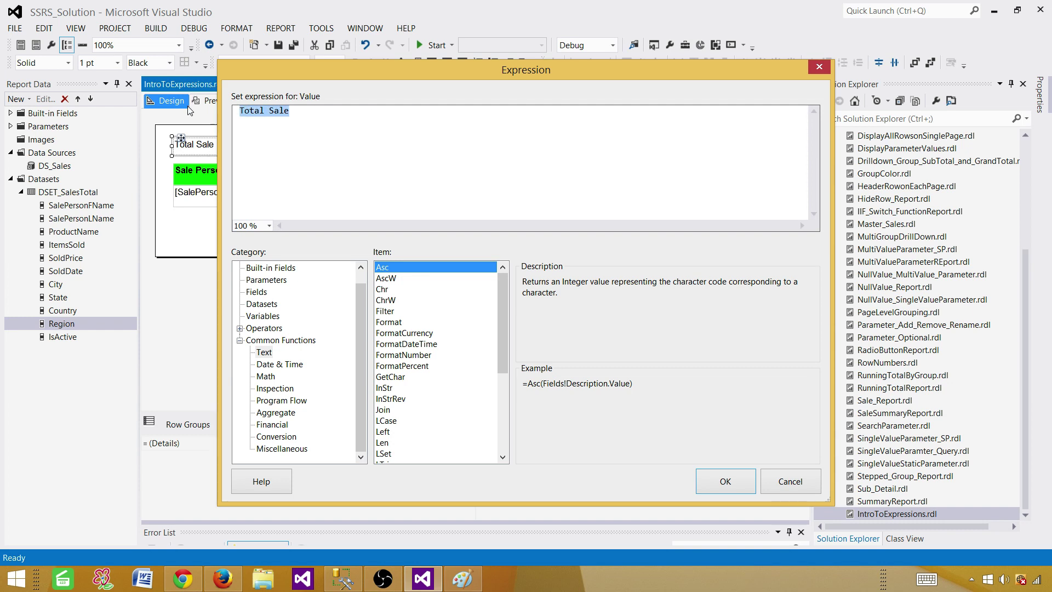
key("Delete")
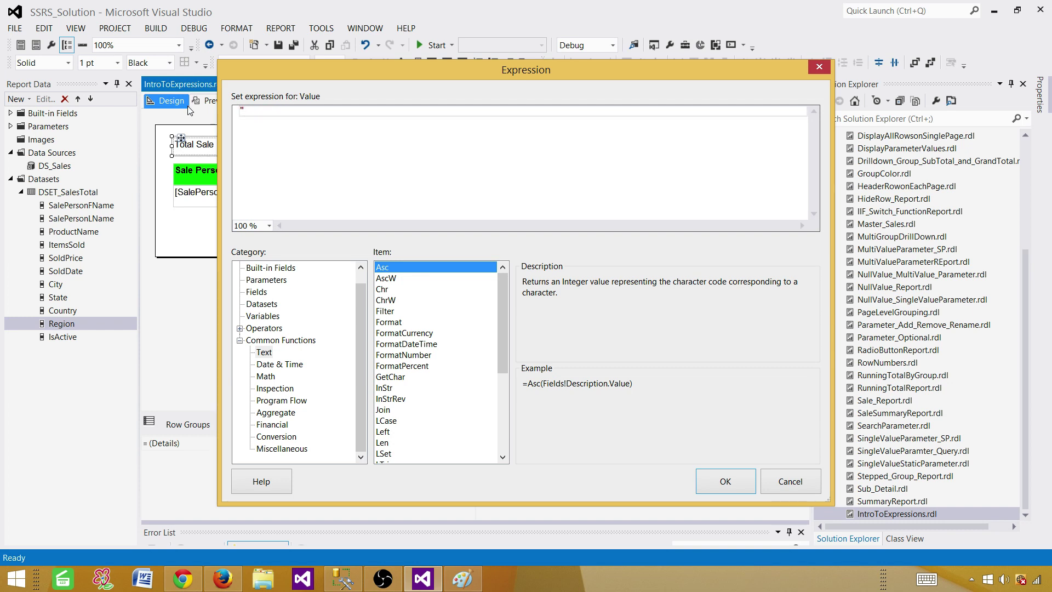
key("BackSpace")
key("BackSpace")
type("Total Sale \"+")
- Set the title's value expression to ="Total Sale for Region "+ Parameters!RegionName.Value
left_click(284, 280)
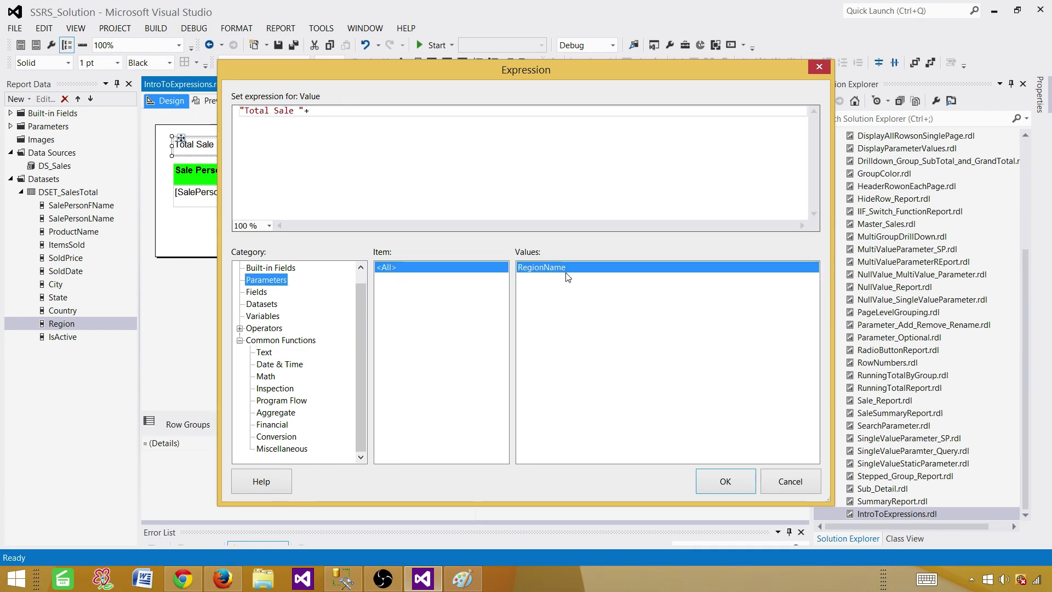
double_click(547, 271)
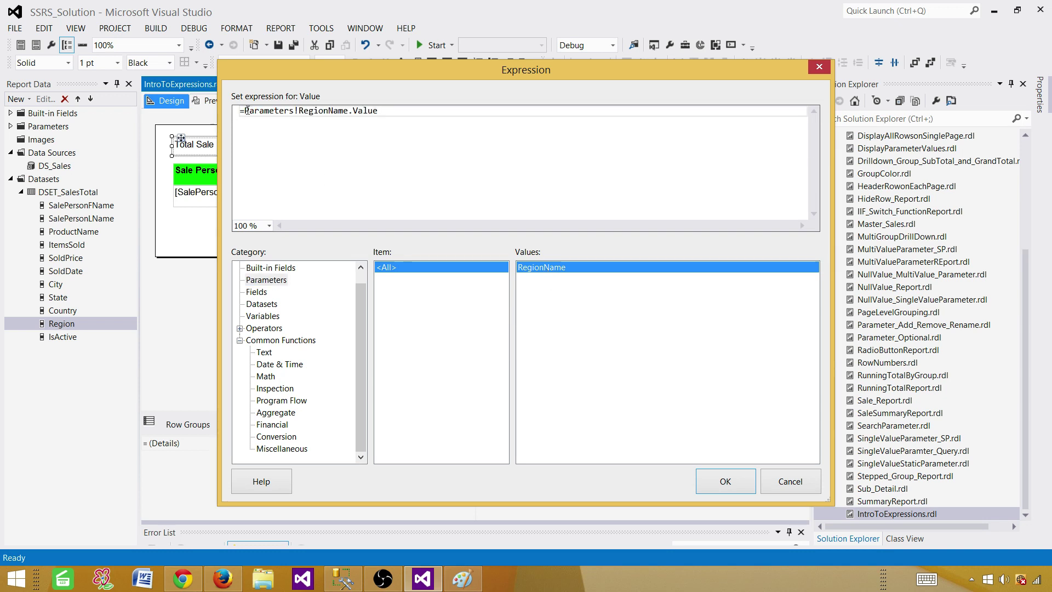
type("\"Total")
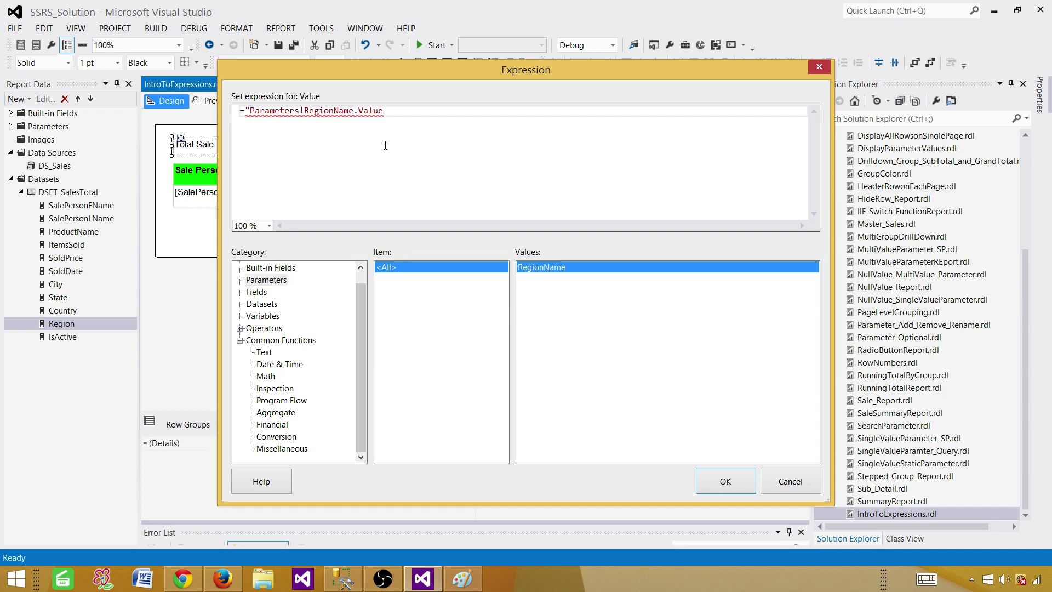
type(" Sale for ")
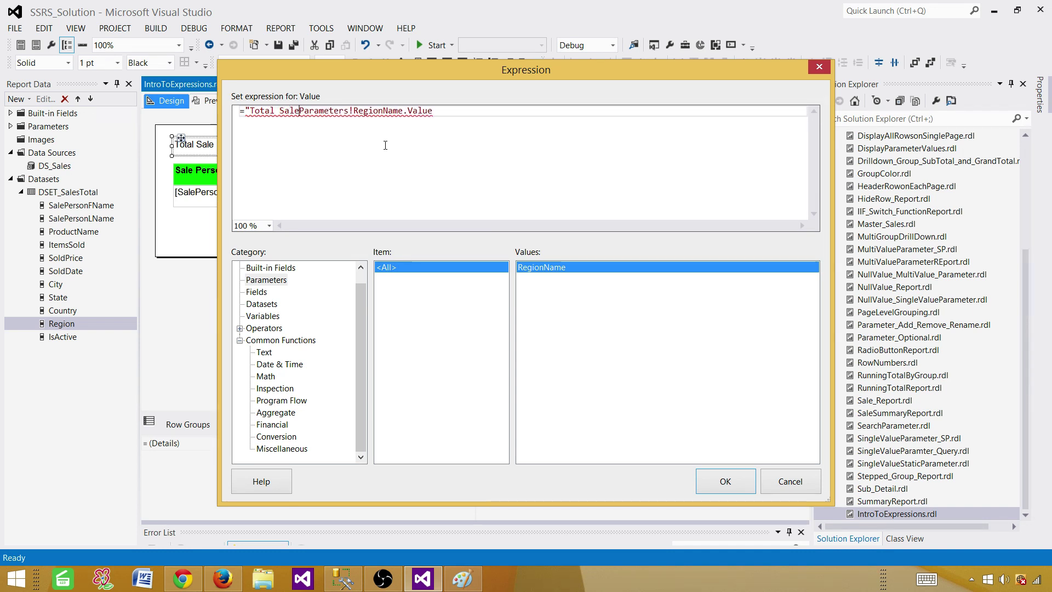
type("Region ")
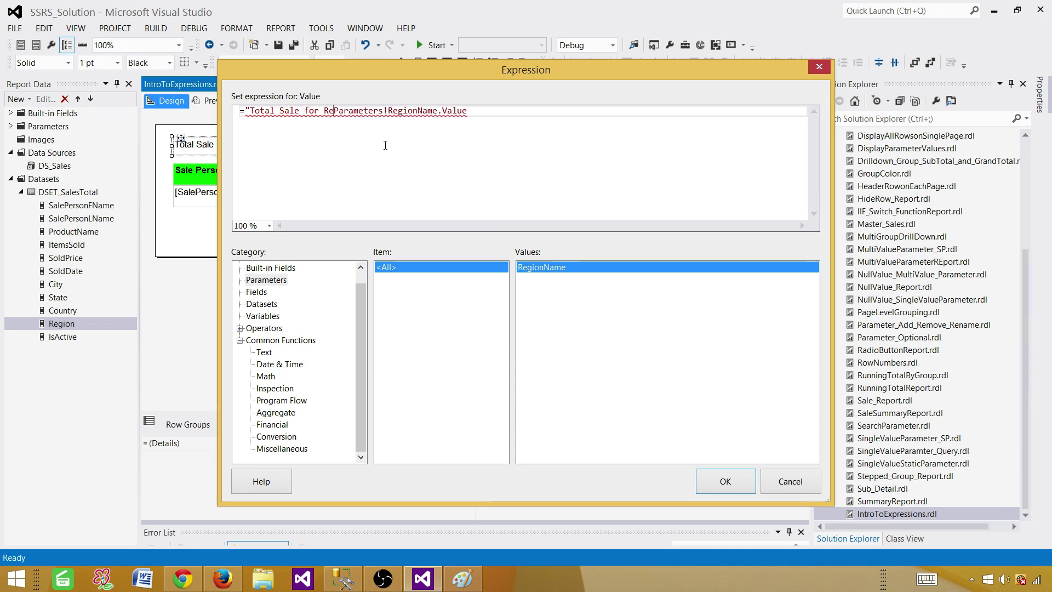
type("\"+")
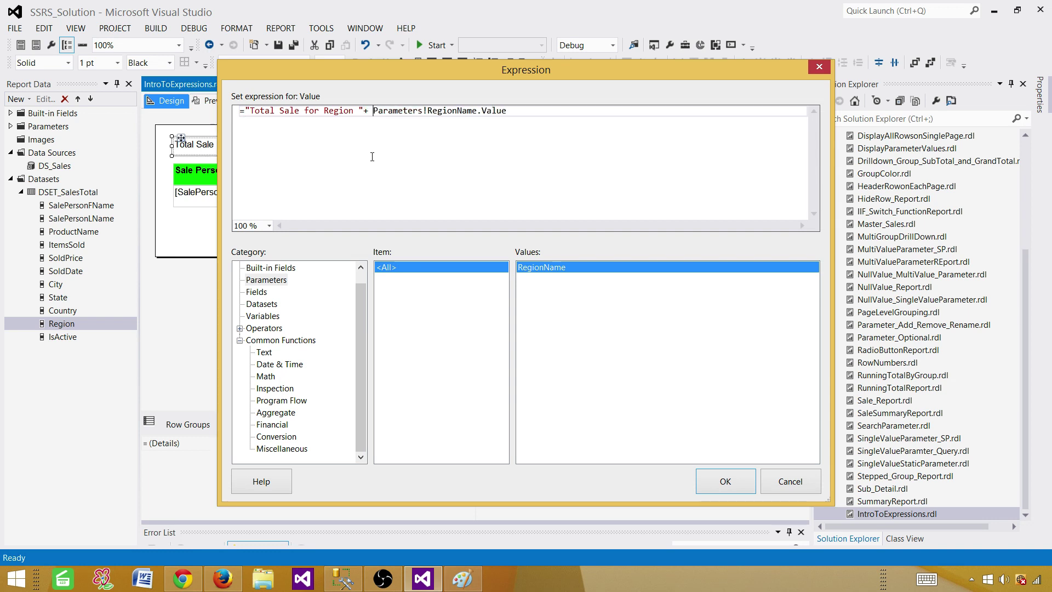
- Review the literal text, concatenation operator and parameter reference in the title expression, and apply it to the text box
left_click_drag(247, 110, 525, 113)
left_click(368, 110)
left_click(394, 126)
left_click_drag(246, 110, 365, 111)
left_click(364, 112)
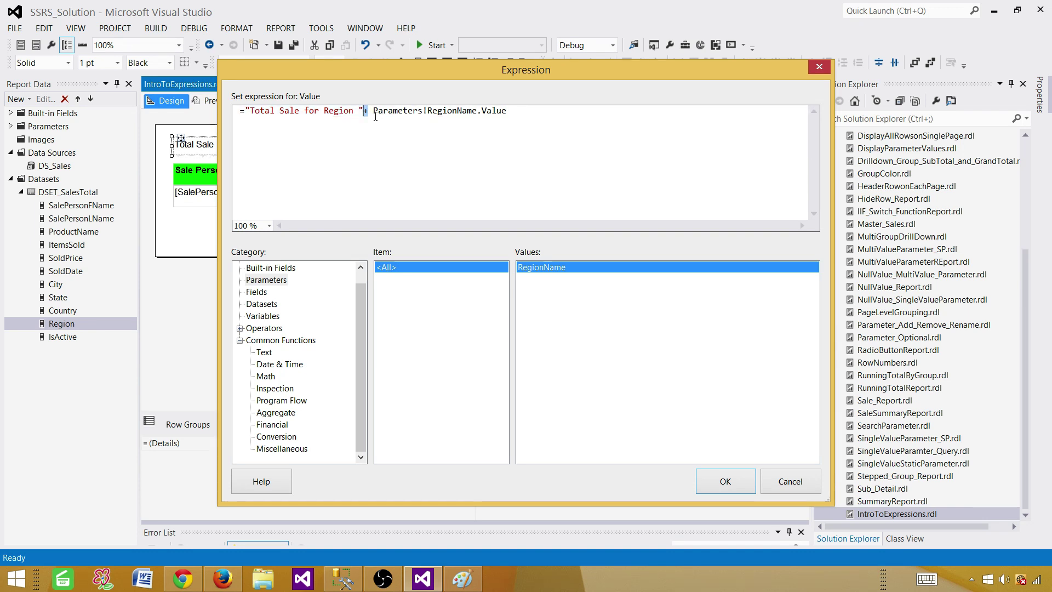
left_click(376, 125)
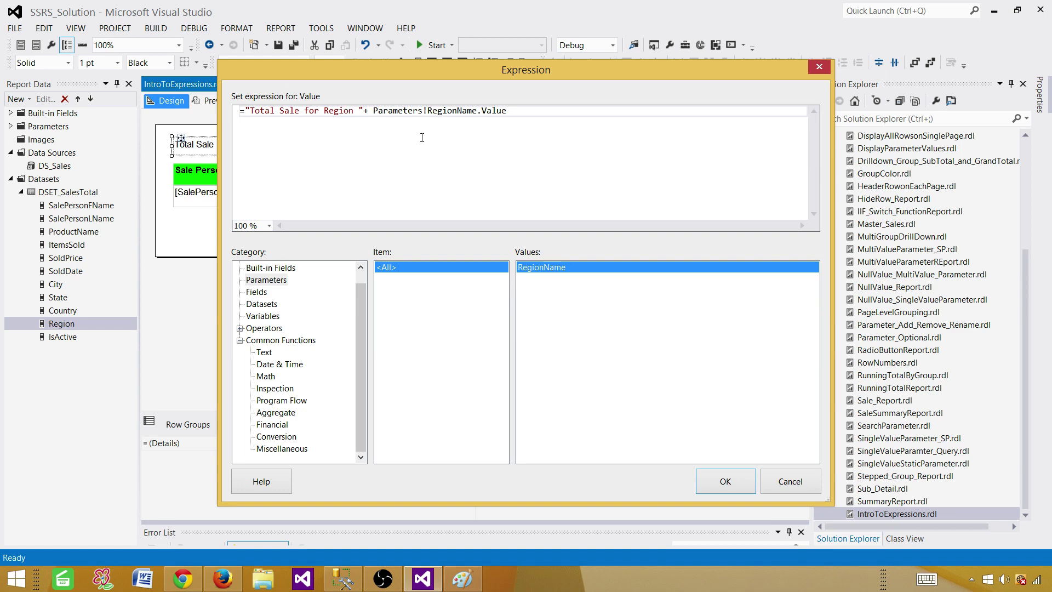
left_click(716, 482)
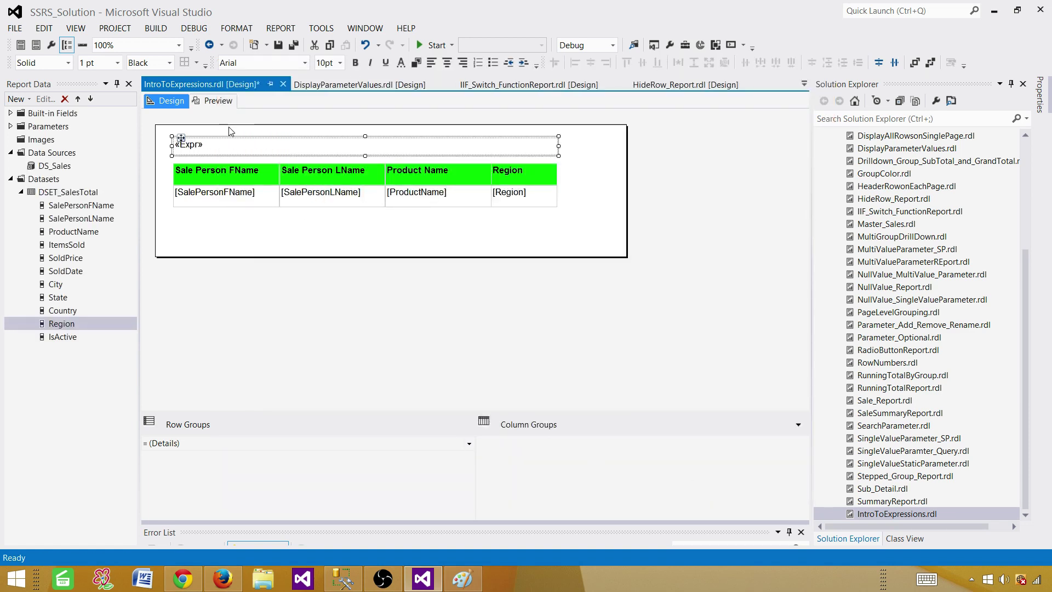
- Format the title text box with bold italic text and a light blue background
left_click(290, 146)
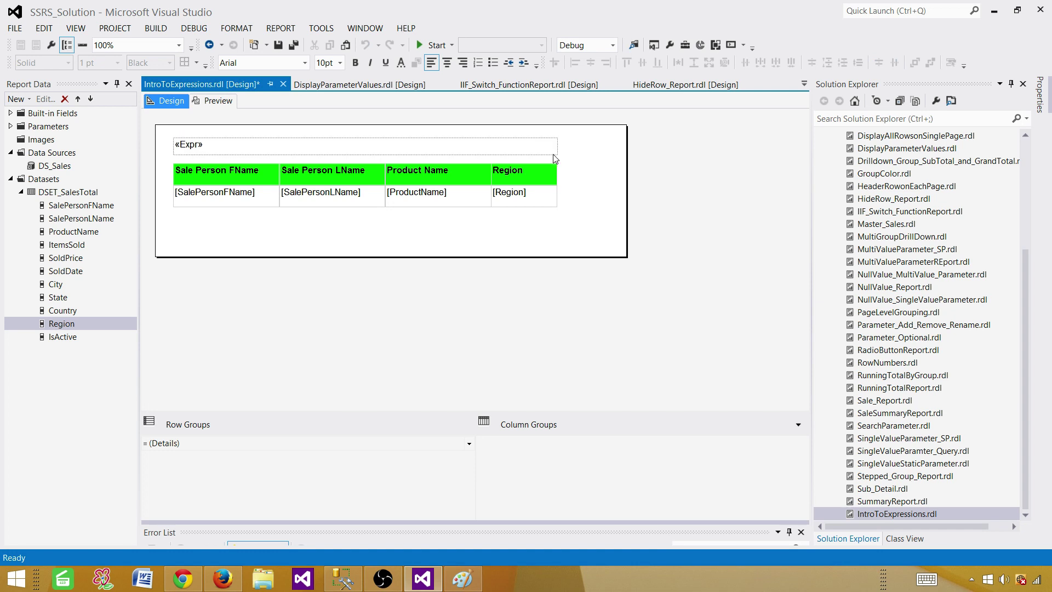
left_click(355, 63)
left_click(370, 62)
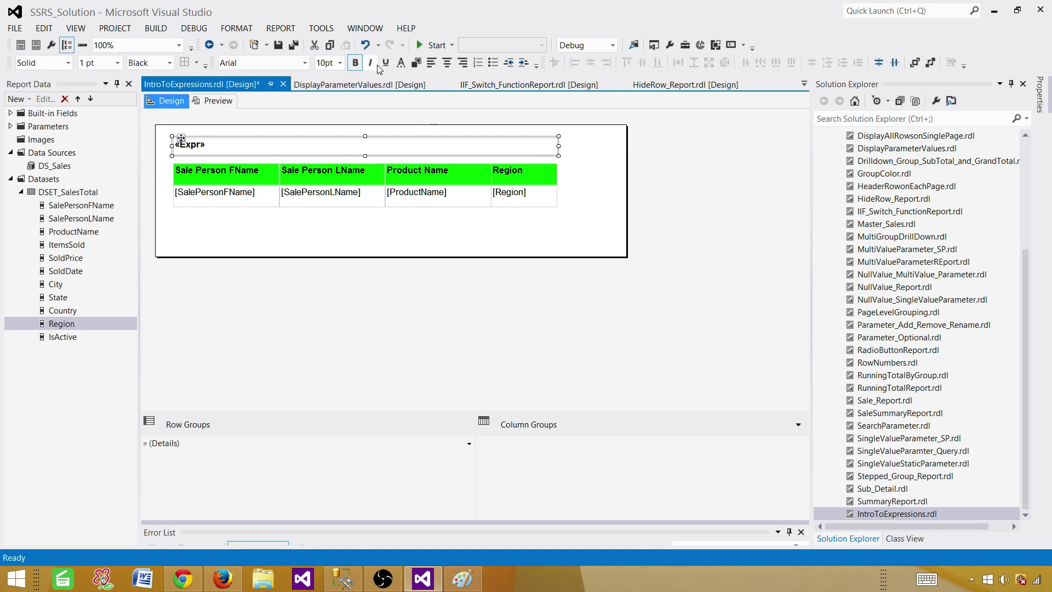
left_click(401, 63)
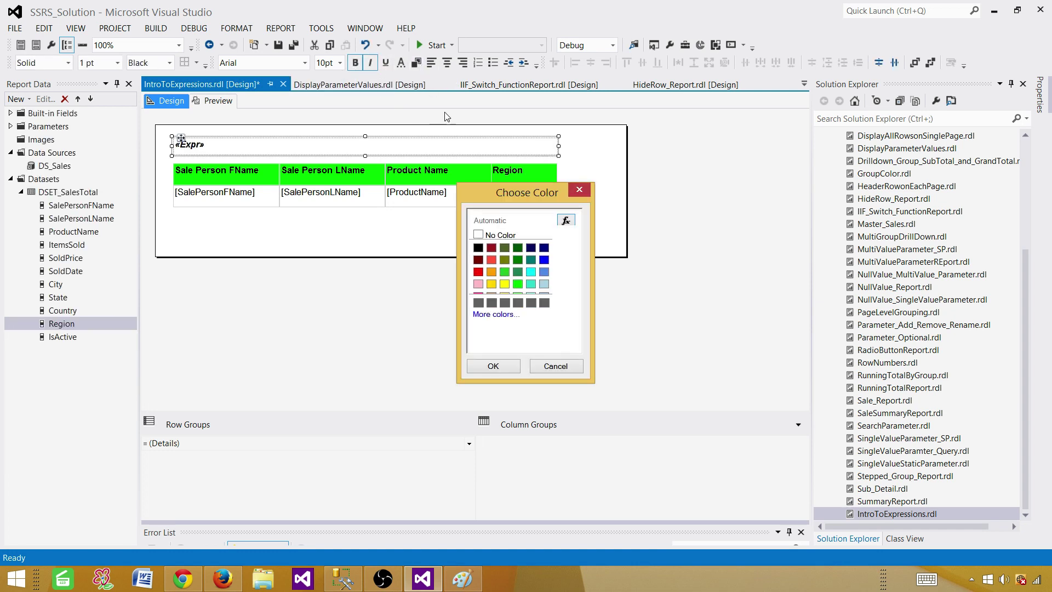
left_click(545, 284)
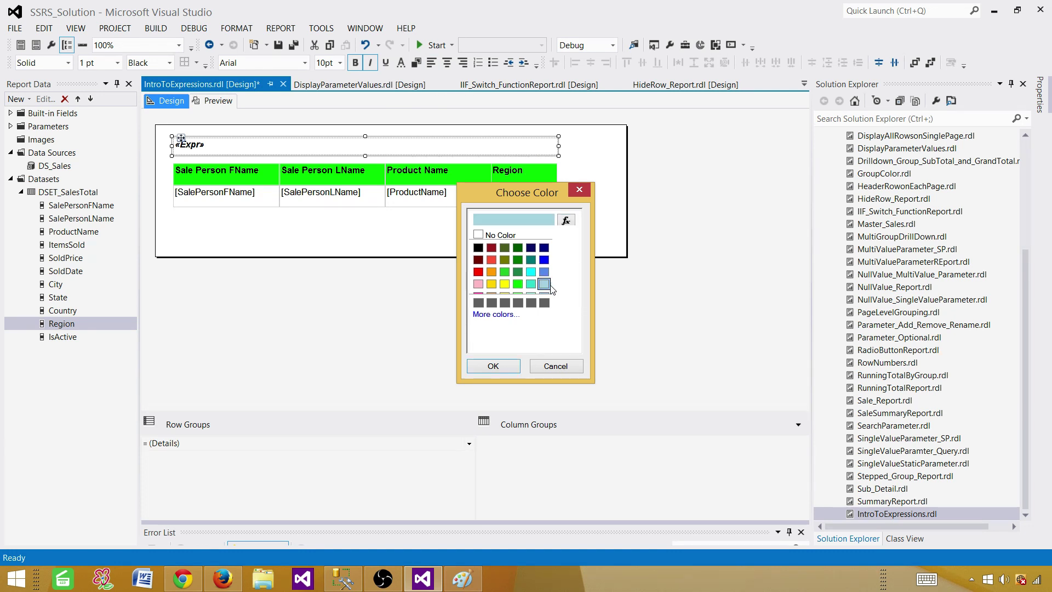
left_click(493, 366)
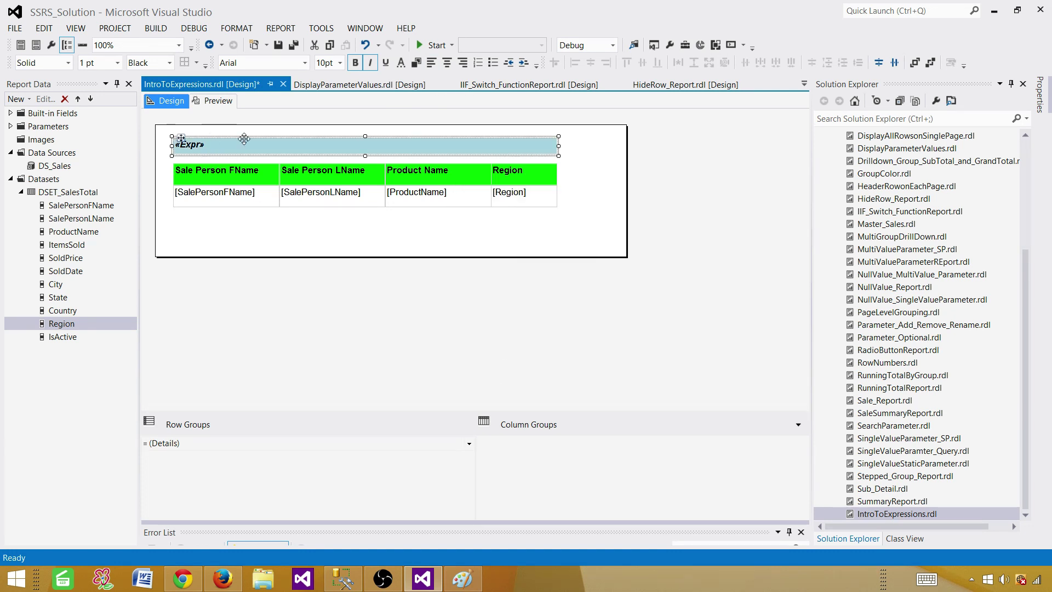
- Preview the report for the region Asia and rerun it for Europe to check the title
left_click(221, 103)
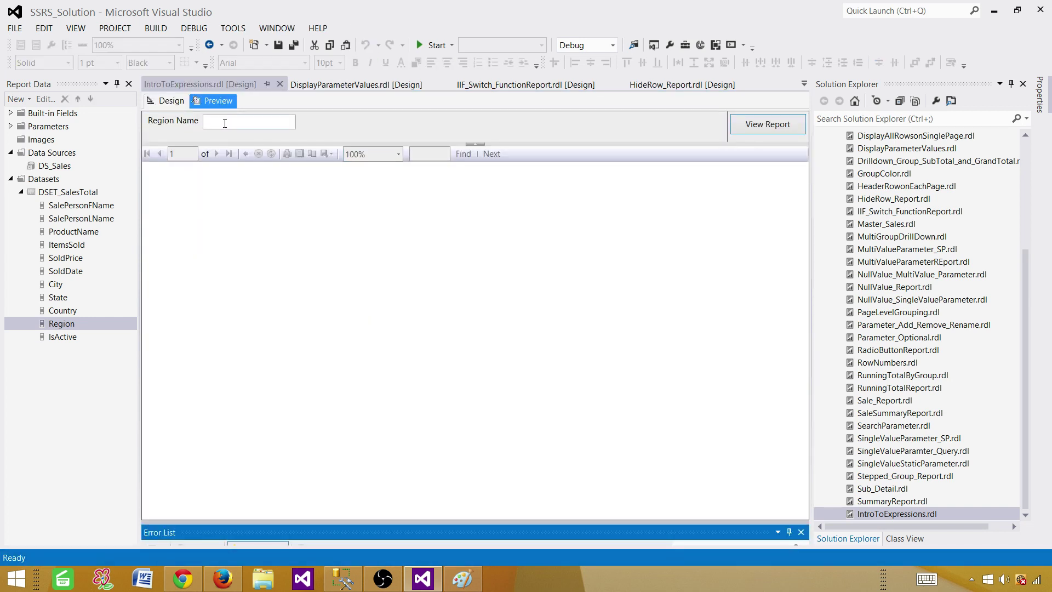
left_click(227, 123)
type("Asia")
key("Return")
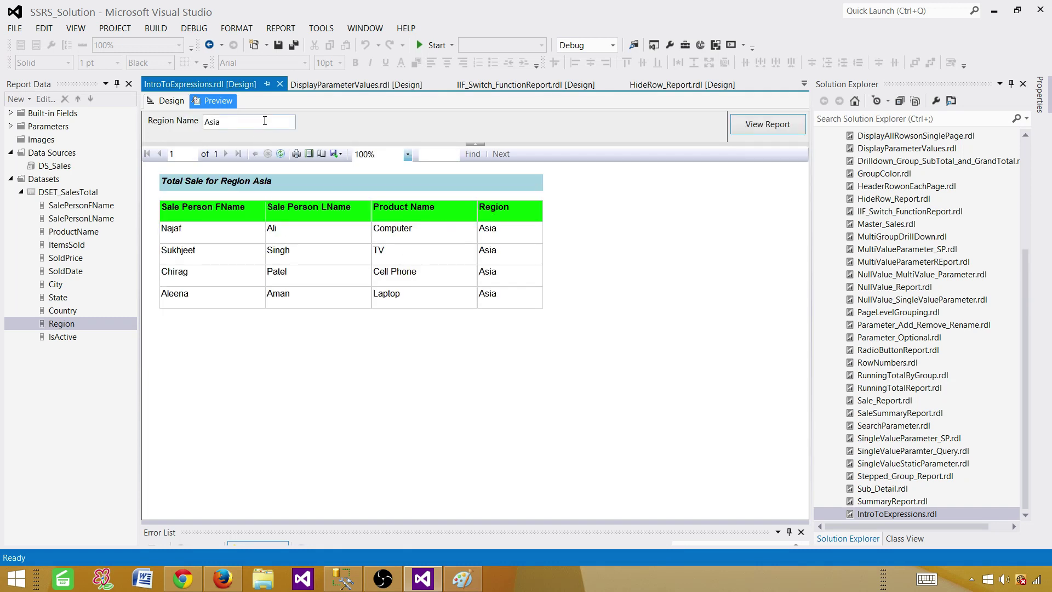
left_click_drag(257, 122, 186, 125)
type("Europe")
key("Return")
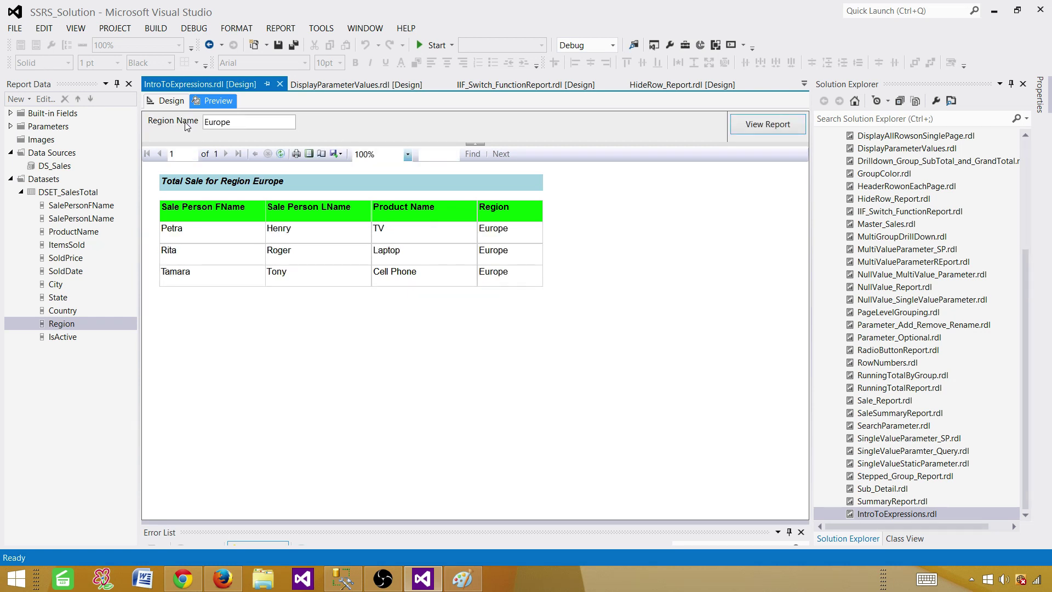
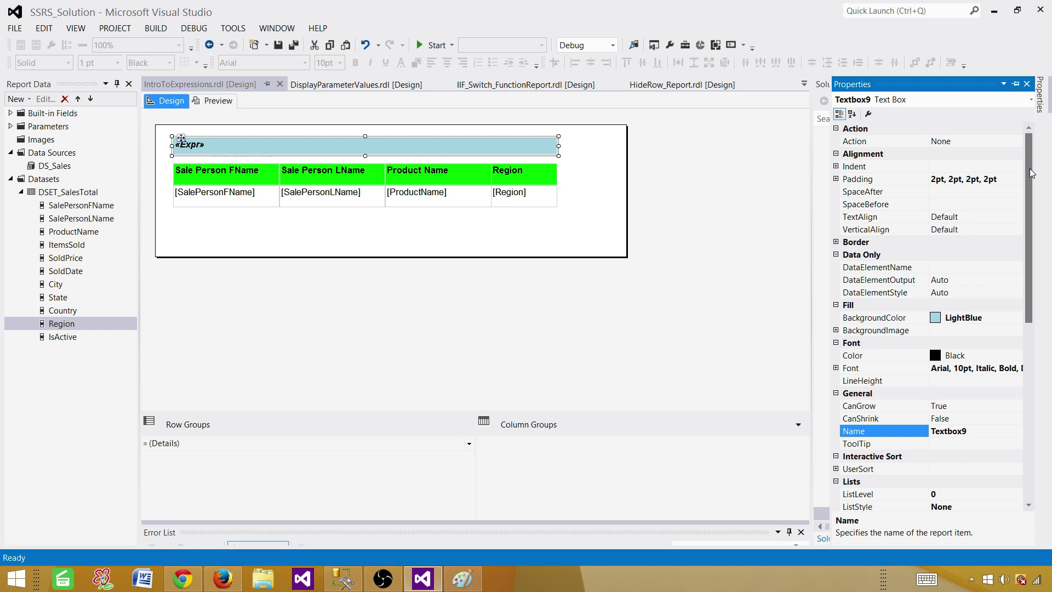
- Examine the title text box's background image, font and text color properties, including the options for setting them by expression
left_click(836, 330)
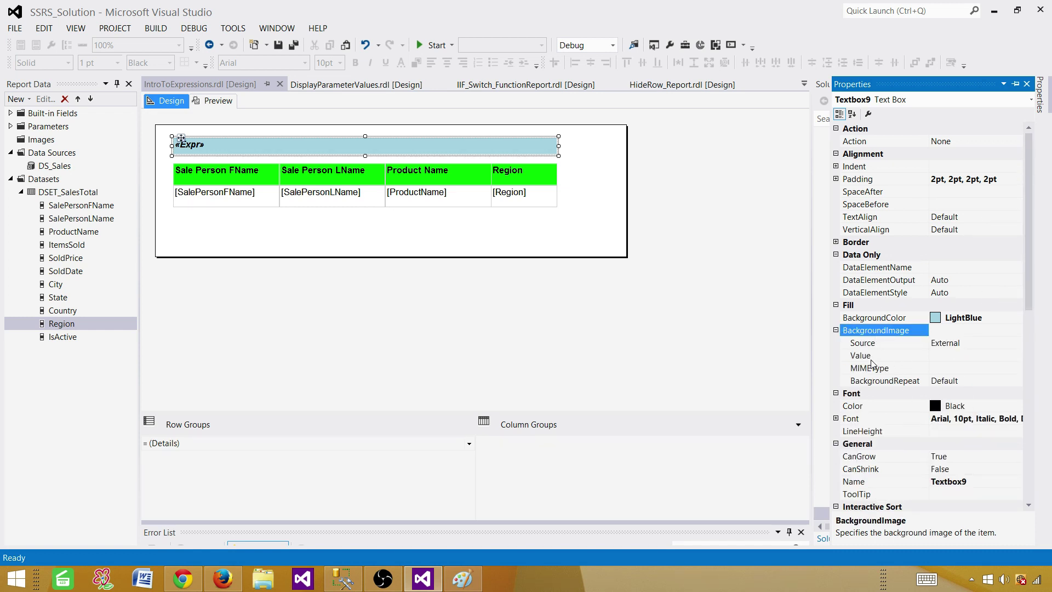
left_click(836, 330)
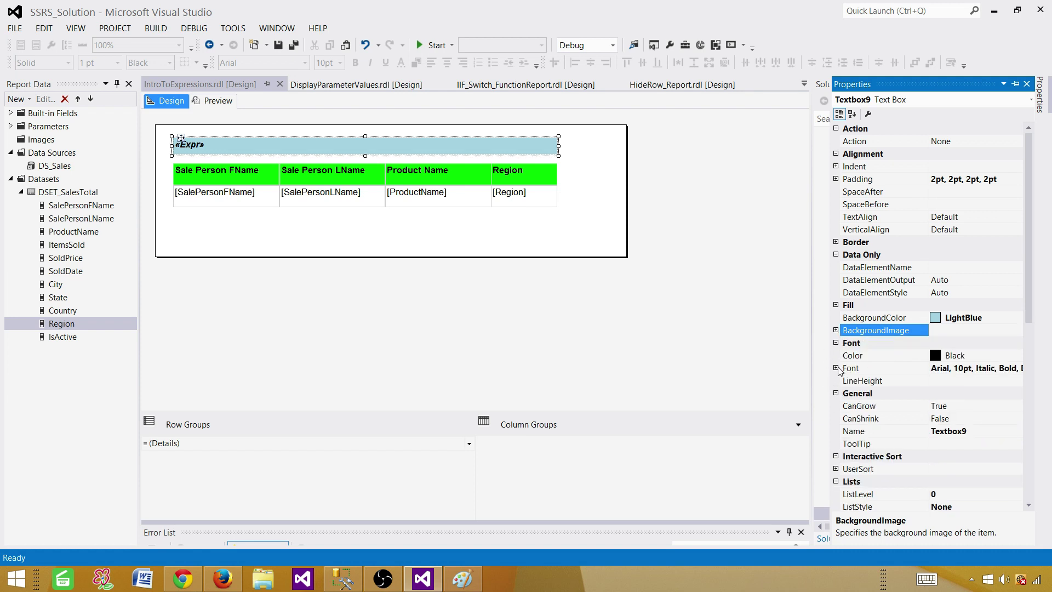
left_click(836, 368)
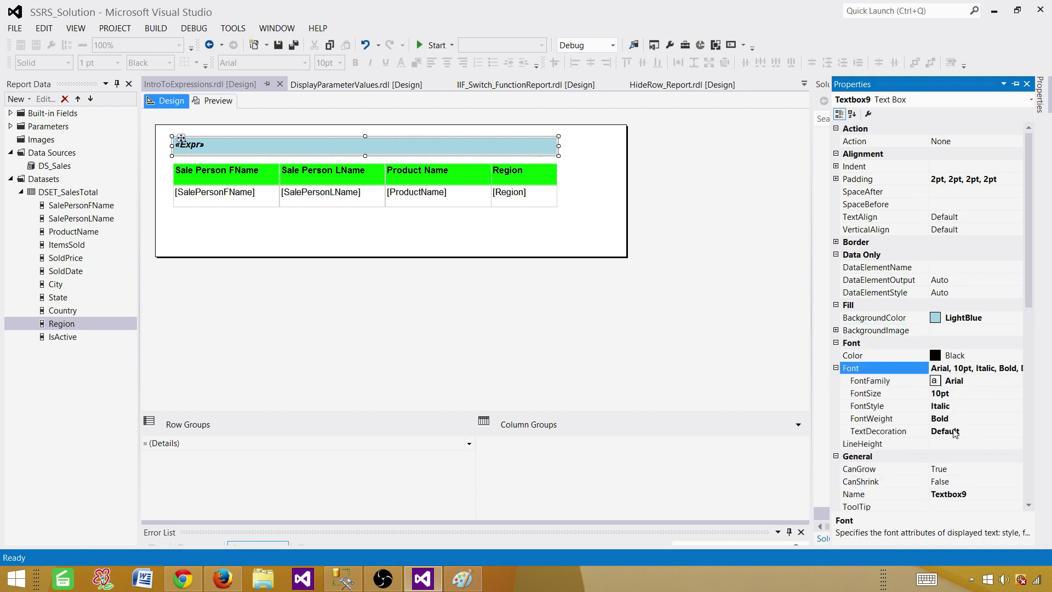
left_click(980, 382)
left_click(1017, 380)
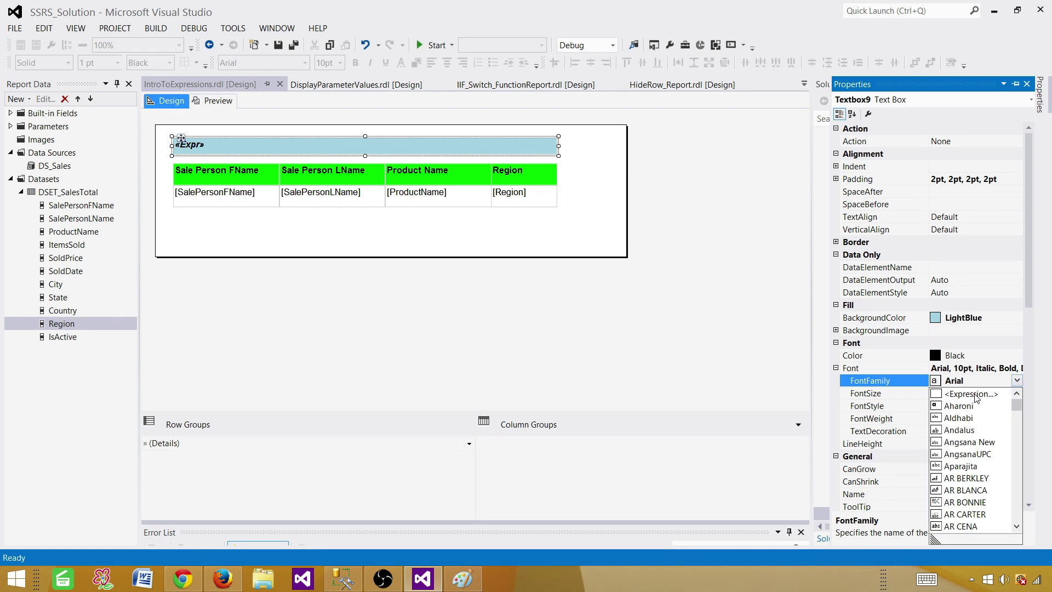
left_click(841, 373)
left_click(993, 357)
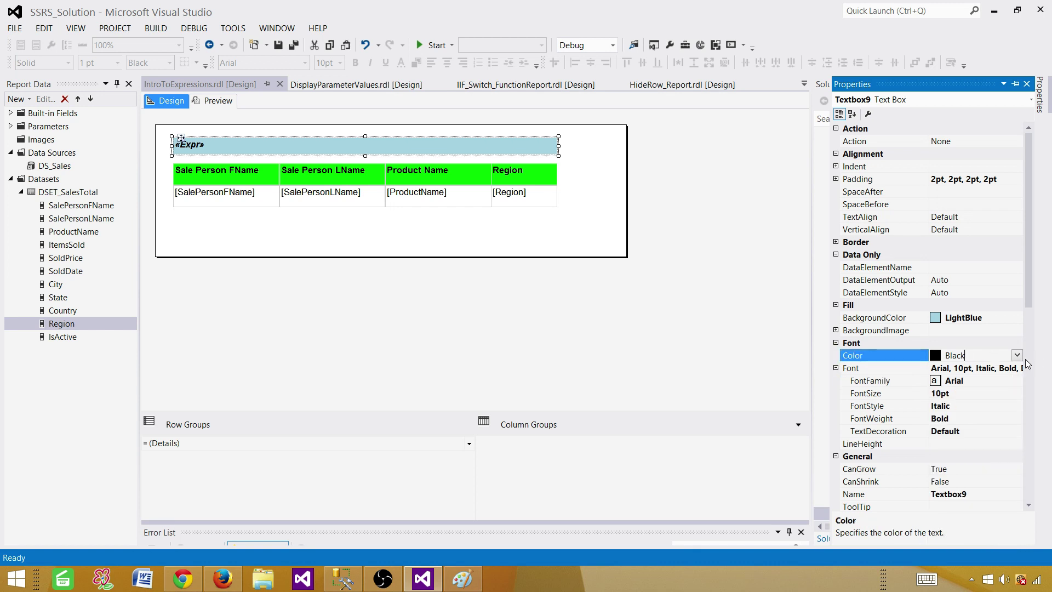
left_click(1016, 355)
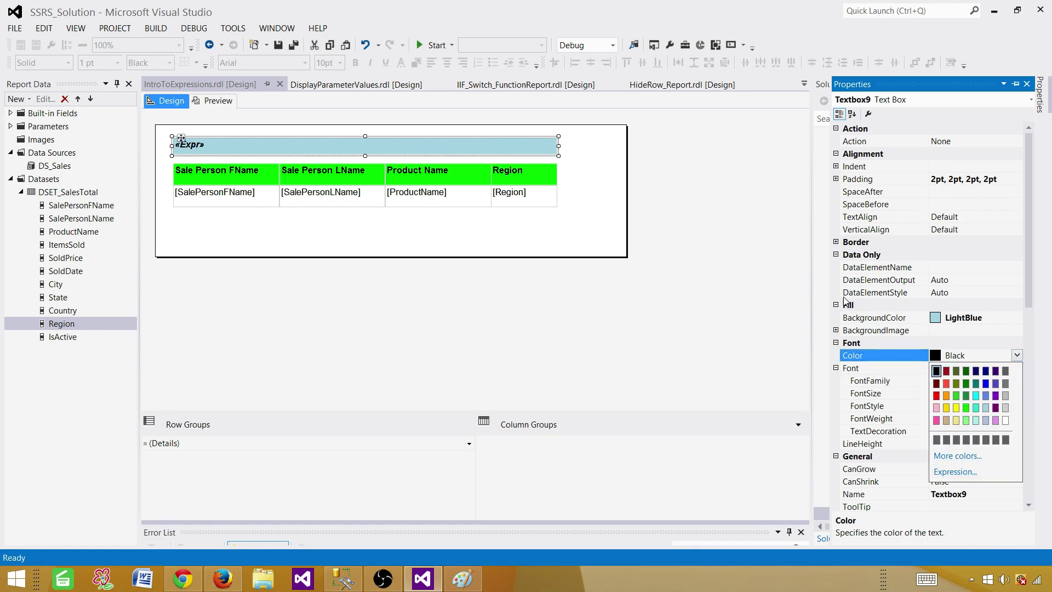
left_click(826, 273)
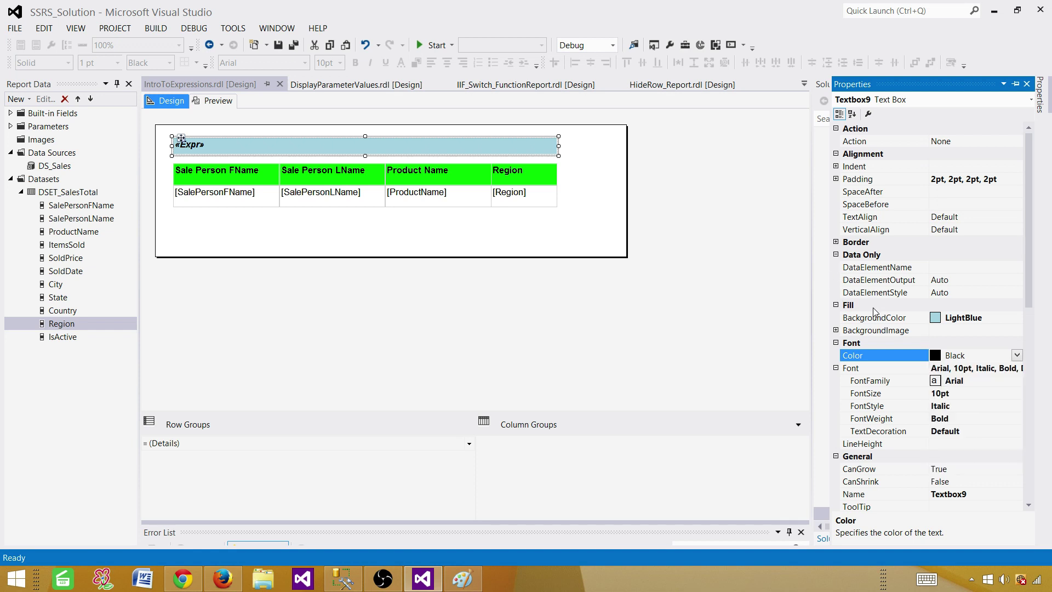
scroll(872, 308, "down", 3)
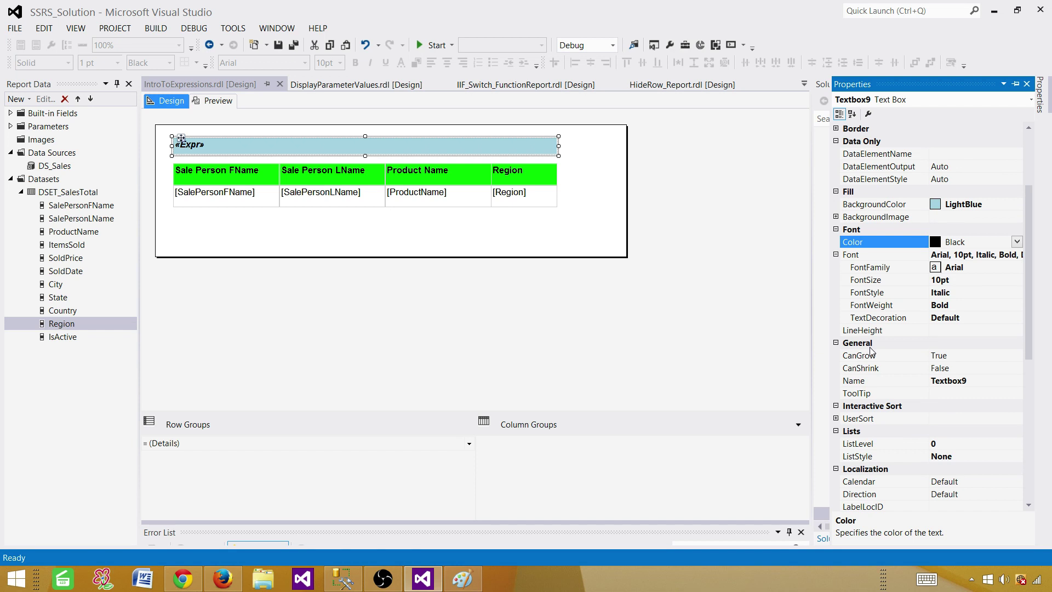
scroll(872, 352, "up", 3)
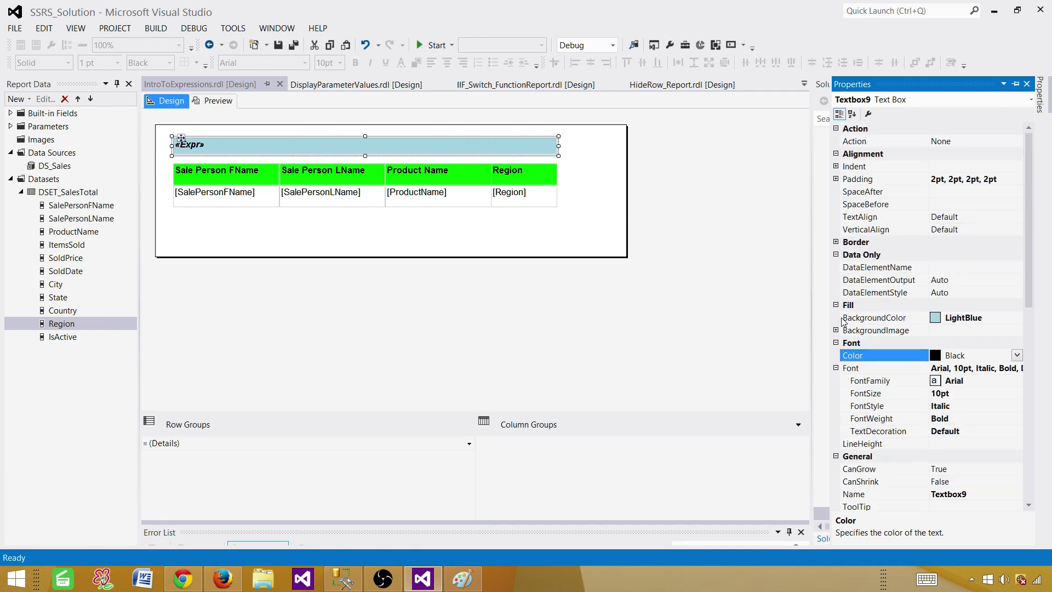
left_click(837, 367)
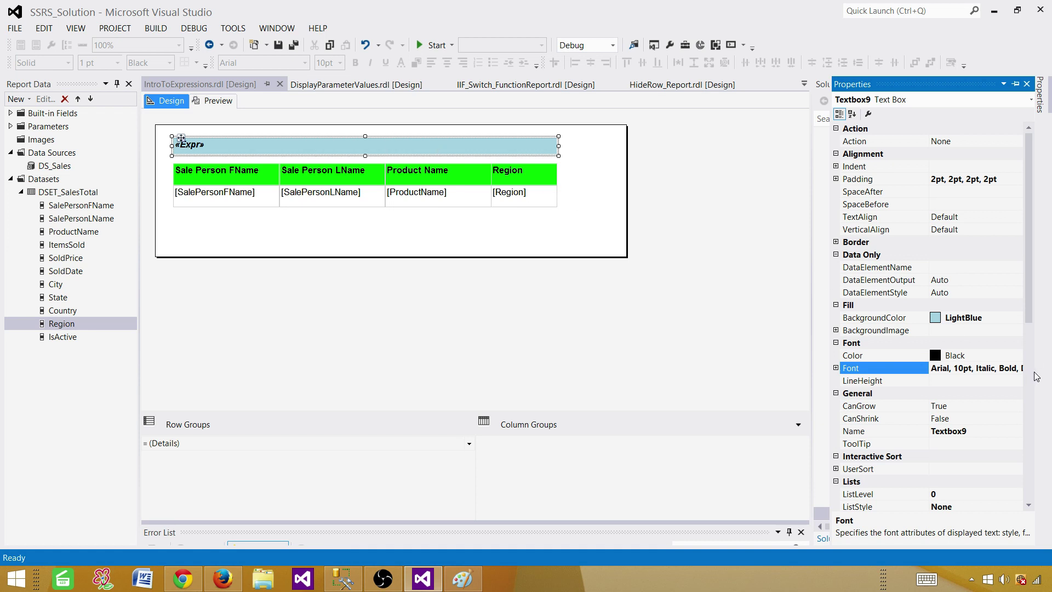
left_click_drag(1025, 305, 1019, 255)
- Open the expression editor for the title text box's background color and clear the fixed LightBlue value
left_click(989, 320)
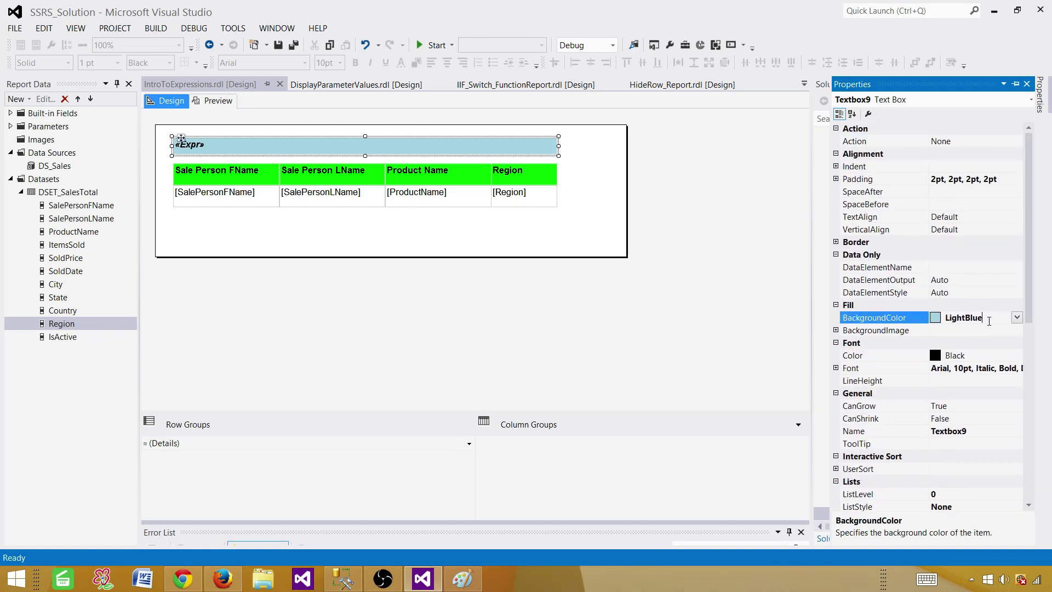
left_click(1017, 317)
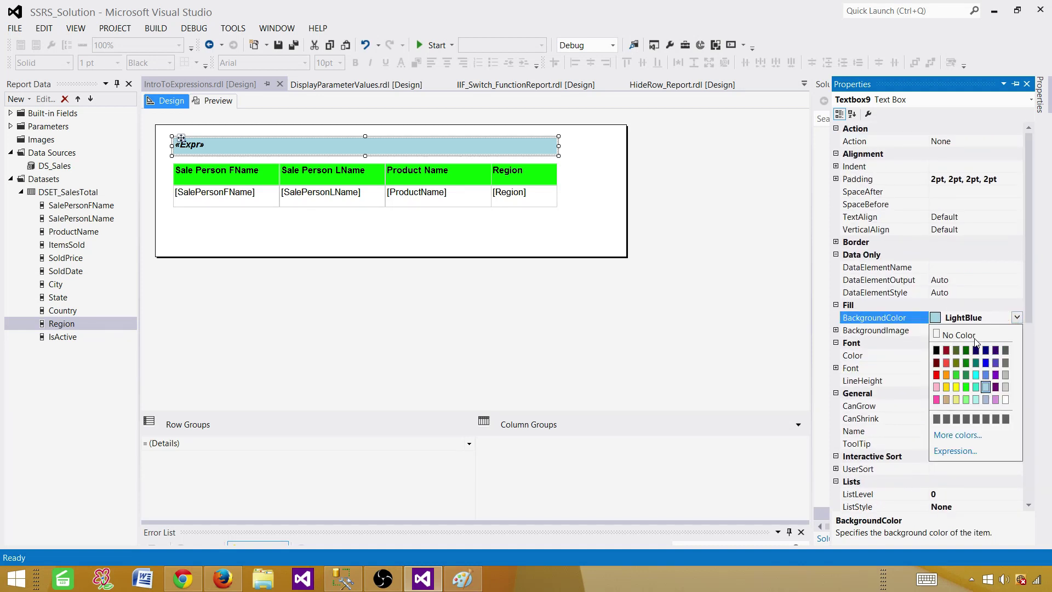
left_click(954, 451)
left_click(542, 201)
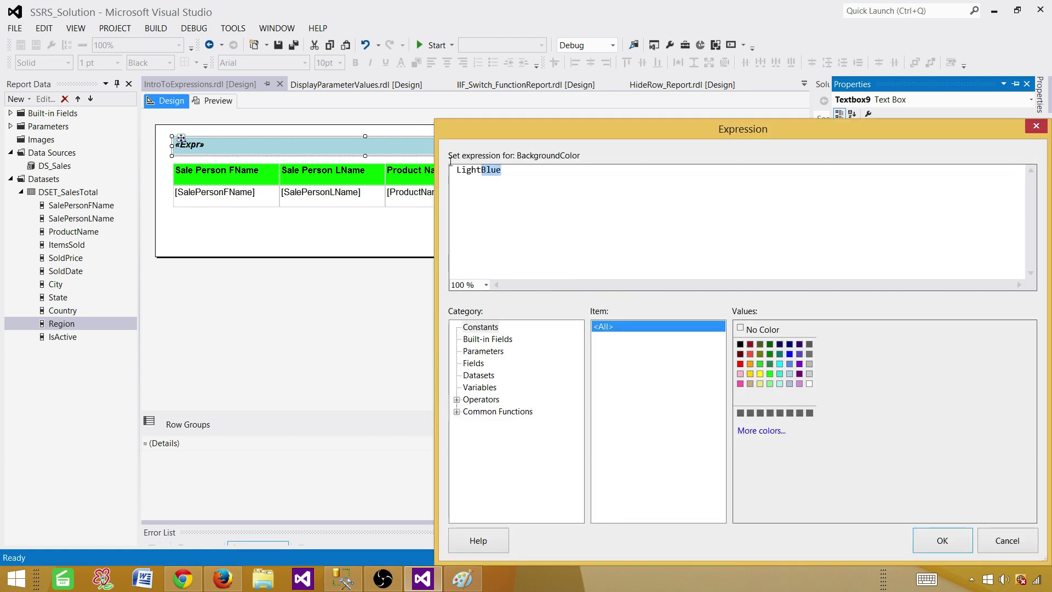
left_click_drag(510, 170, 445, 170)
key("BackSpace")
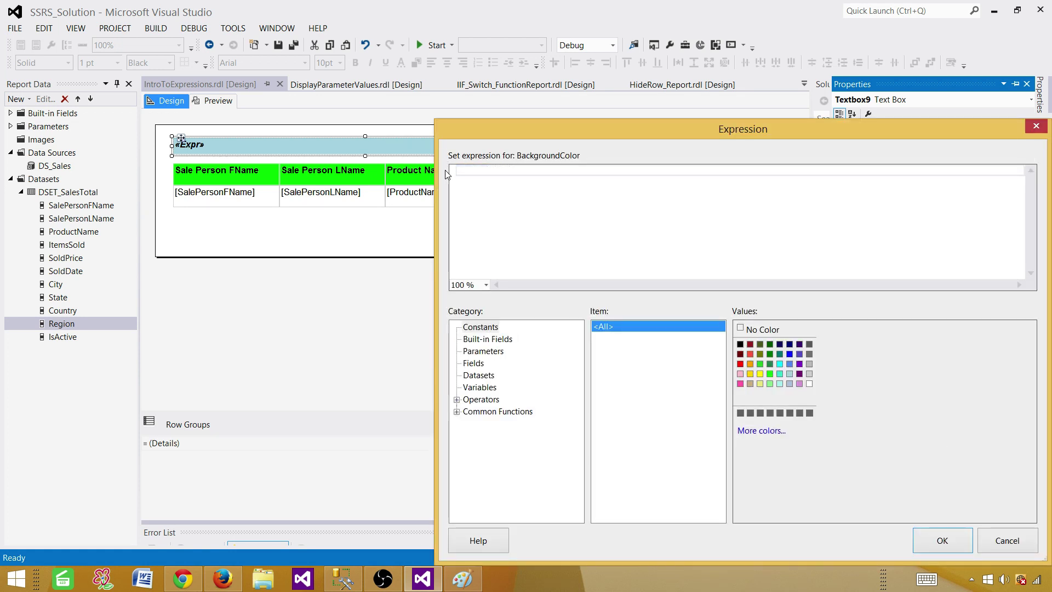
- Browse the common function categories and read the descriptions of the program flow functions Choose, IIf and Switch
left_click(457, 411)
left_click(505, 508)
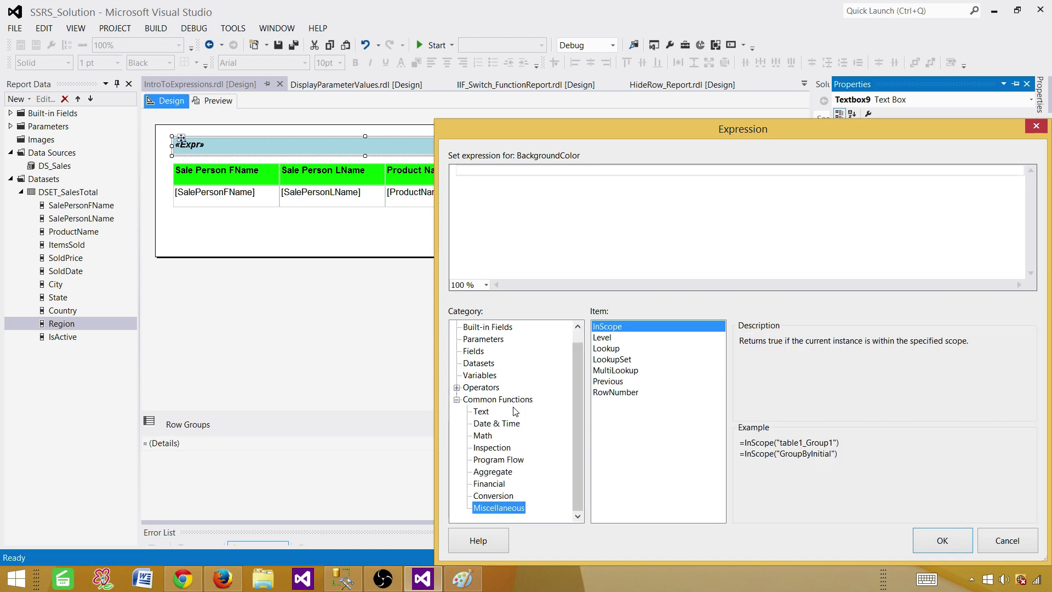
left_click(512, 496)
left_click(496, 474)
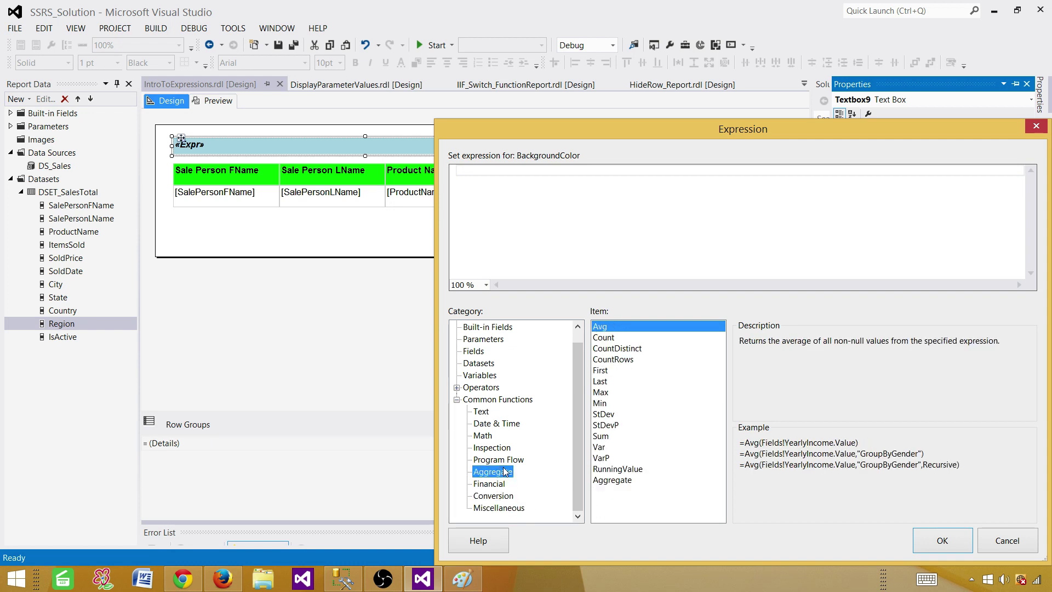
left_click(507, 462)
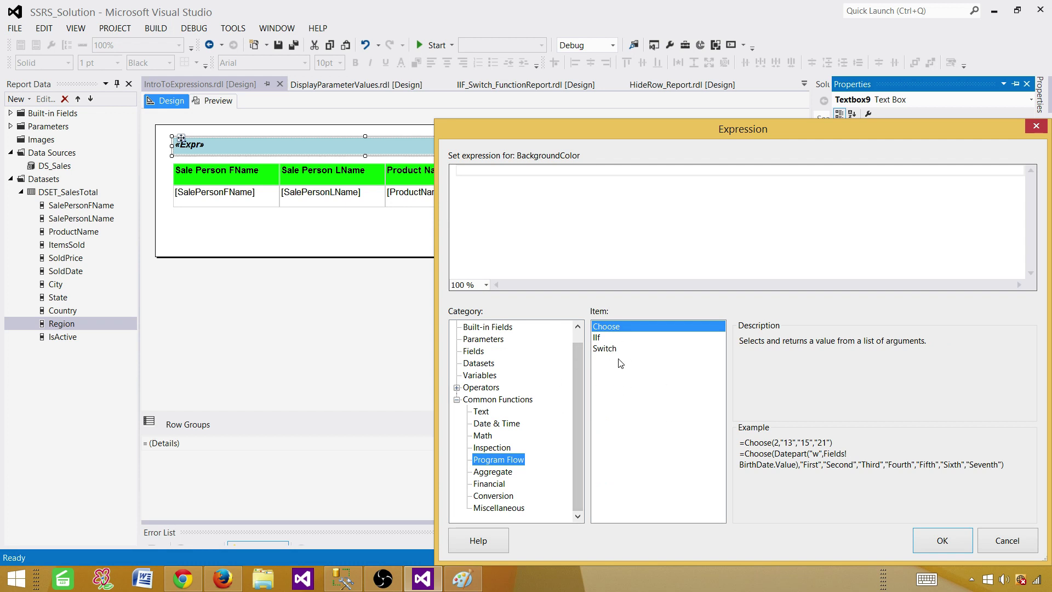
left_click(599, 338)
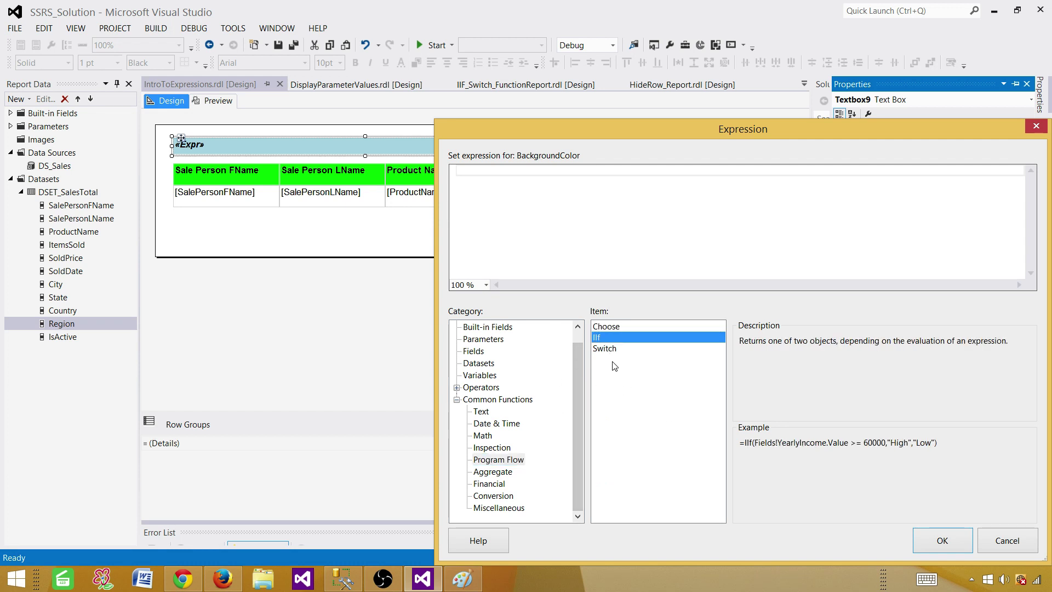
left_click(601, 351)
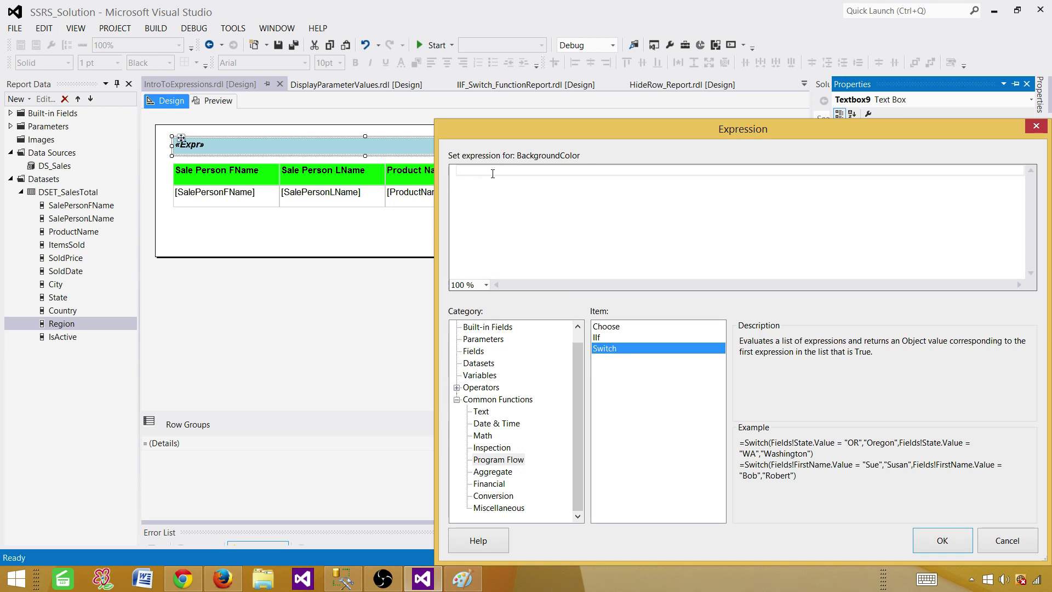
- Begin a Switch expression for the background color that returns "Blue" when the RegionName parameter equals "Asia"
type("=Switch")
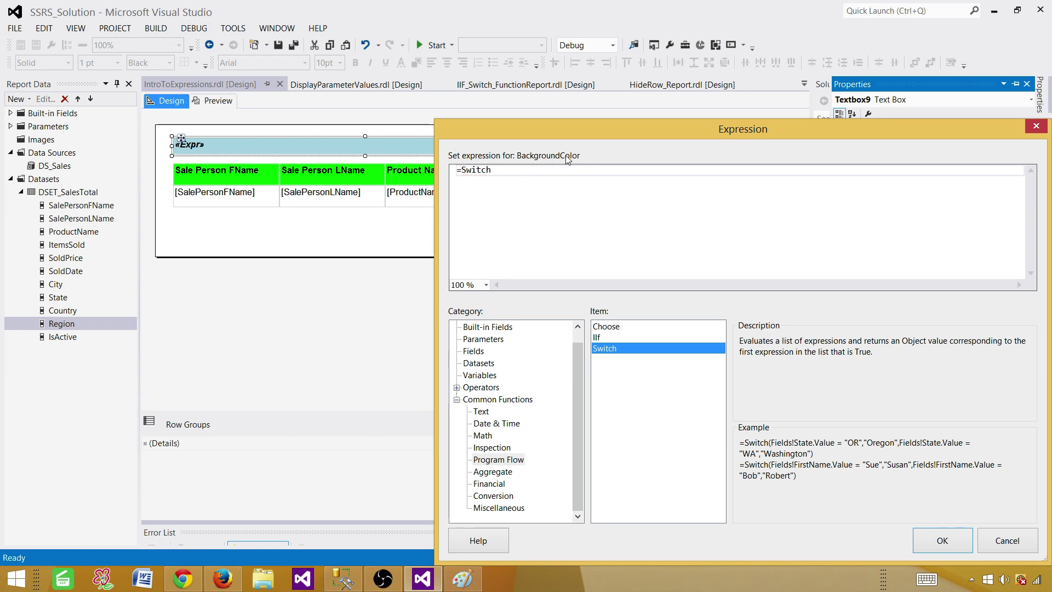
type("(")
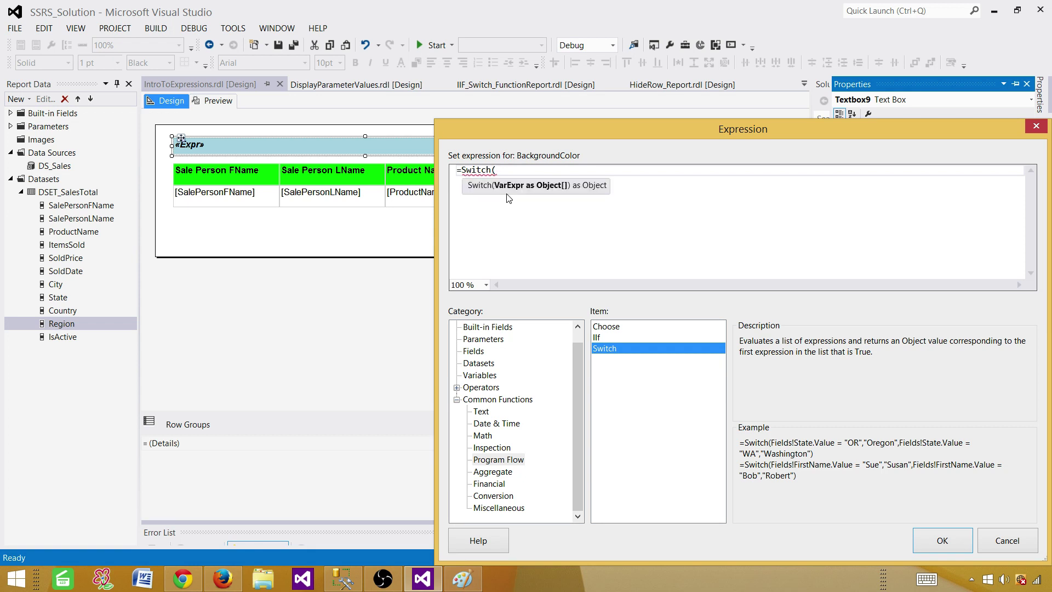
left_click(457, 400)
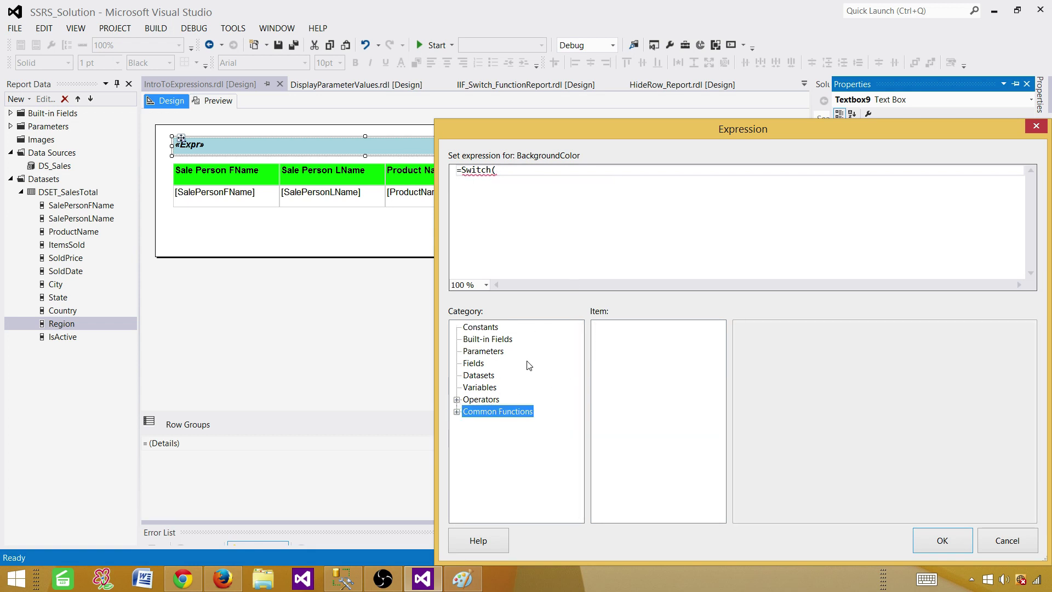
left_click(498, 351)
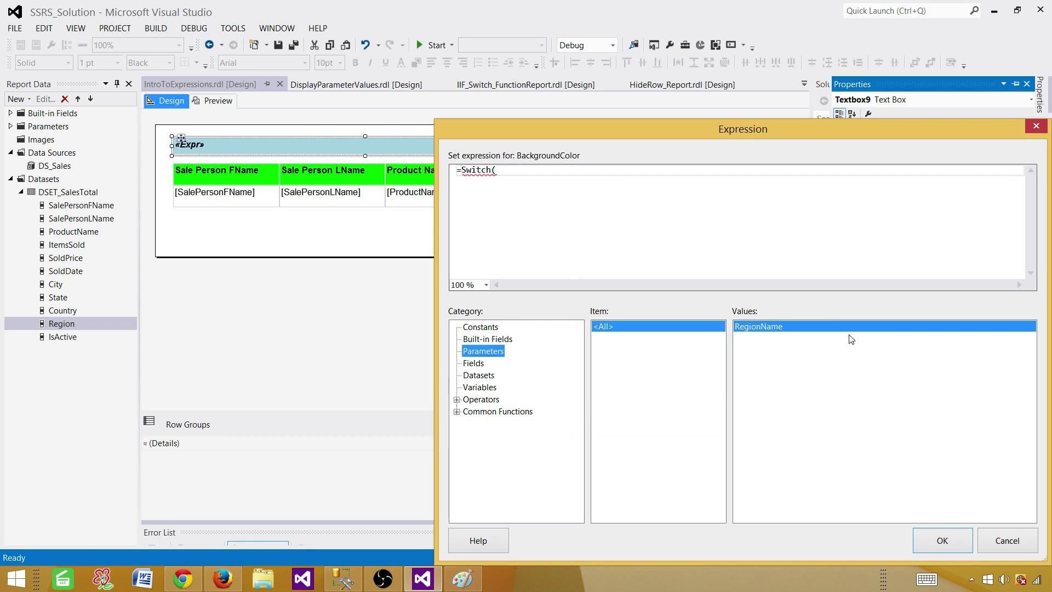
double_click(813, 325)
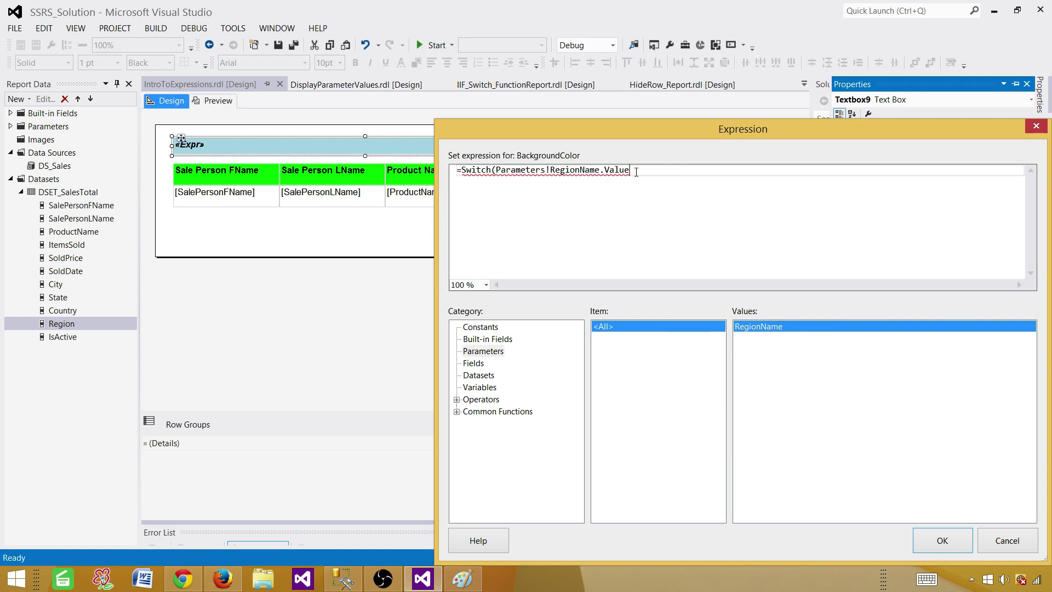
type("=\"")
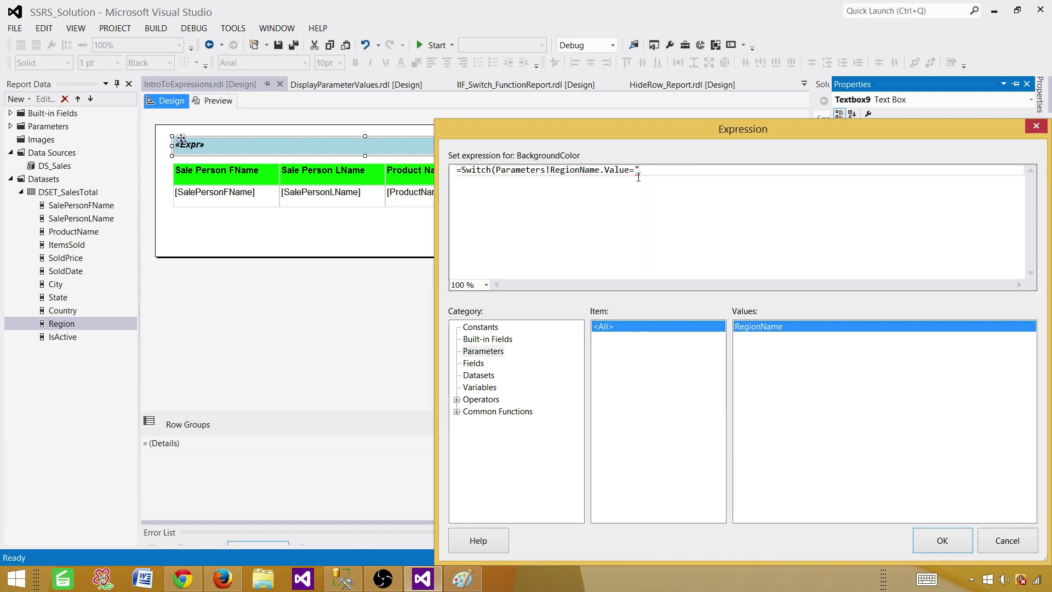
type("Asia\"")
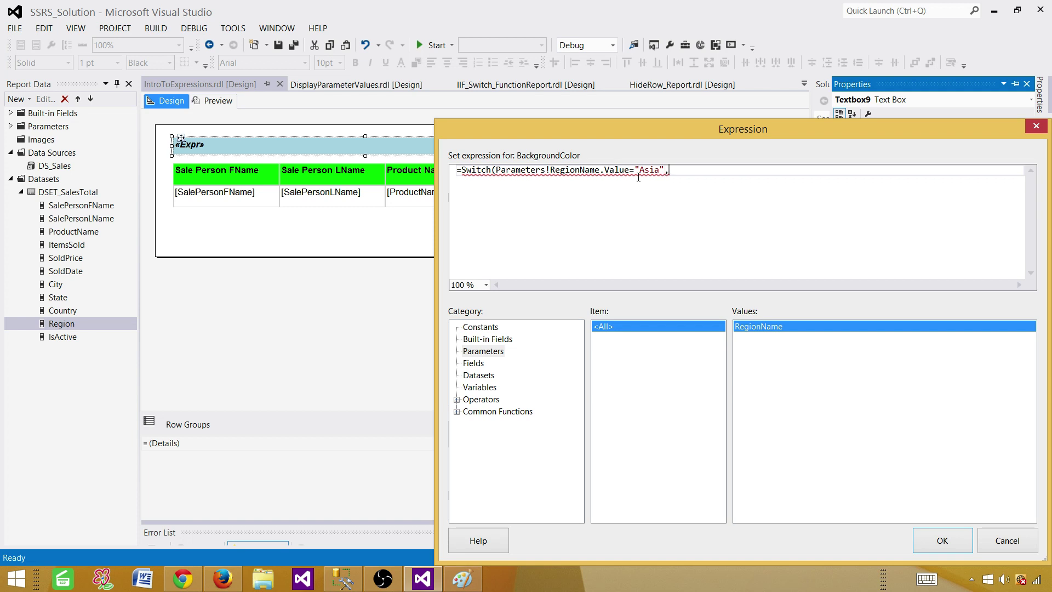
type(",\"")
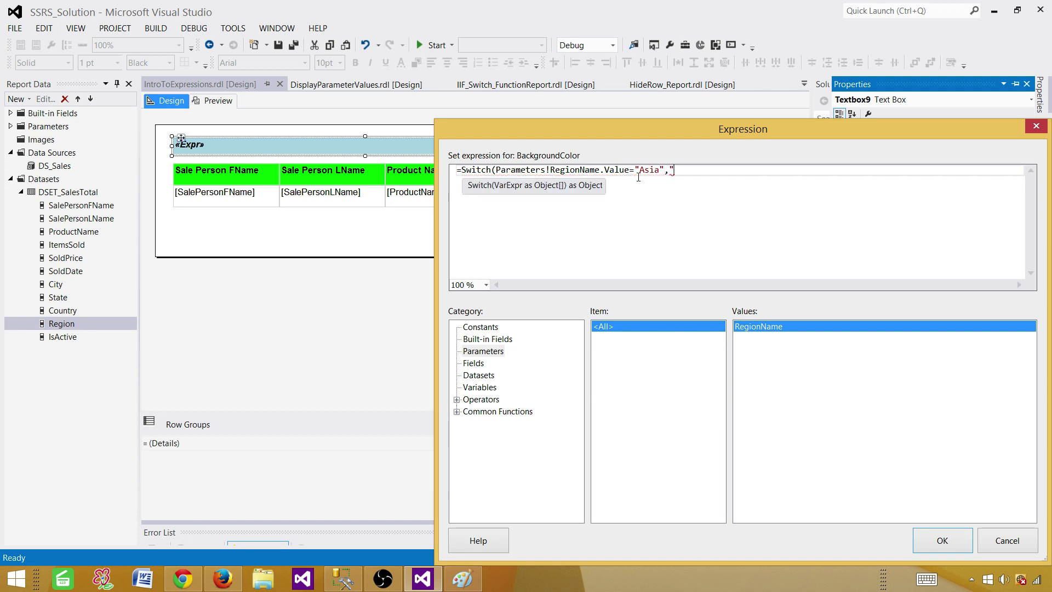
type("Blue\"")
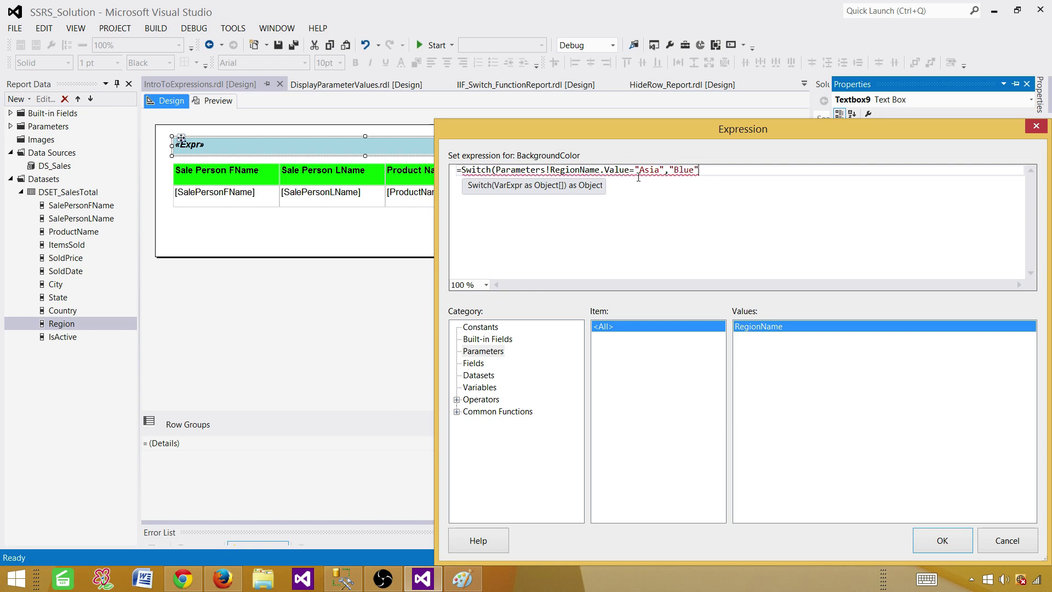
- Add a second condition to the Switch expression returning "Green" when the RegionName parameter equals "Europe"
type(",")
double_click(766, 329)
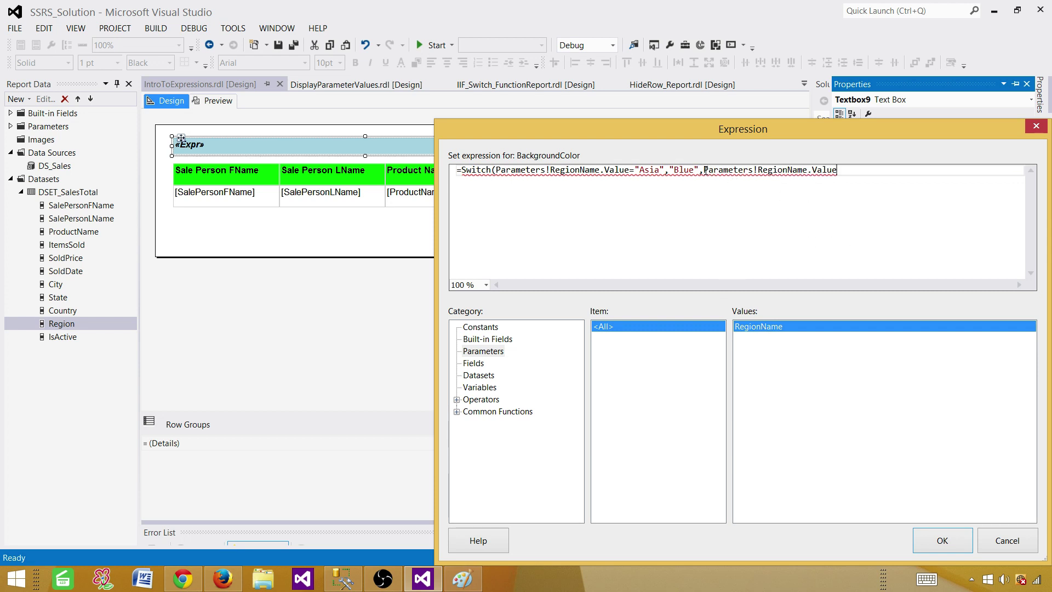
left_click_drag(705, 170, 839, 171)
left_click(847, 172)
type("=\"")
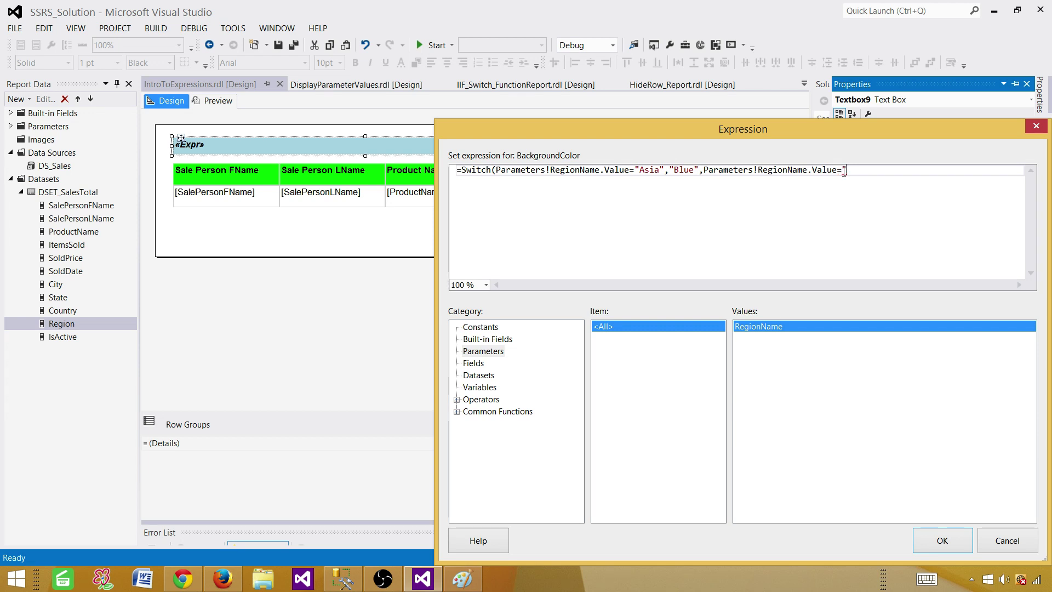
type("Europe\"")
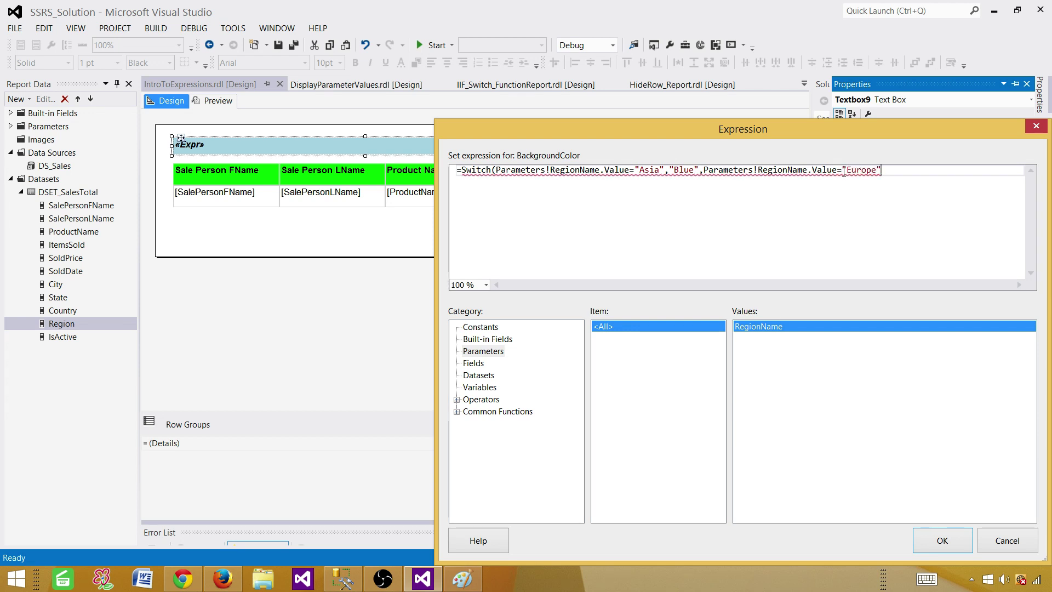
type(",\"Gr")
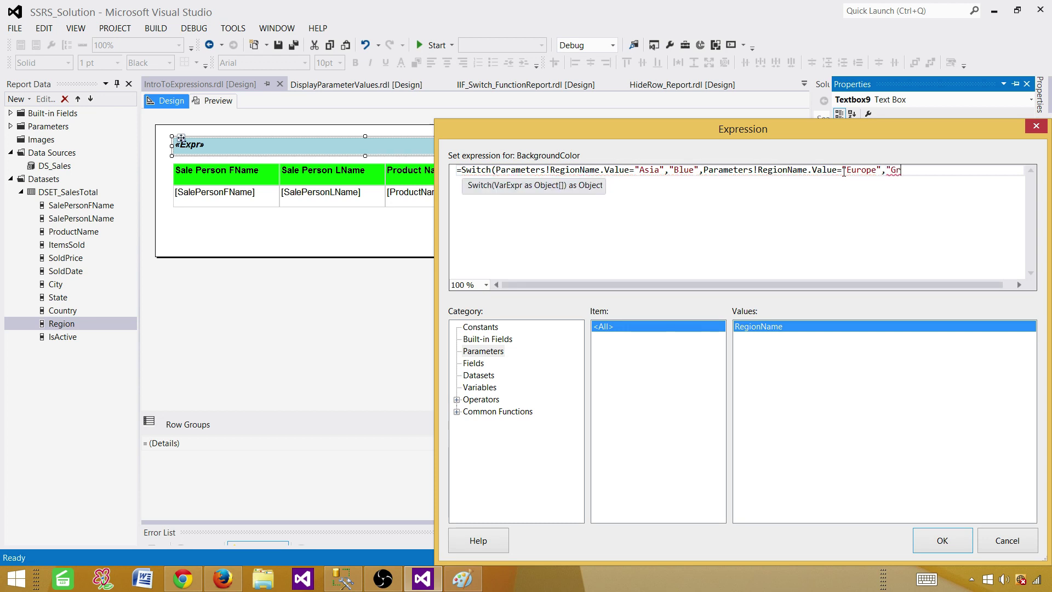
type("een\",")
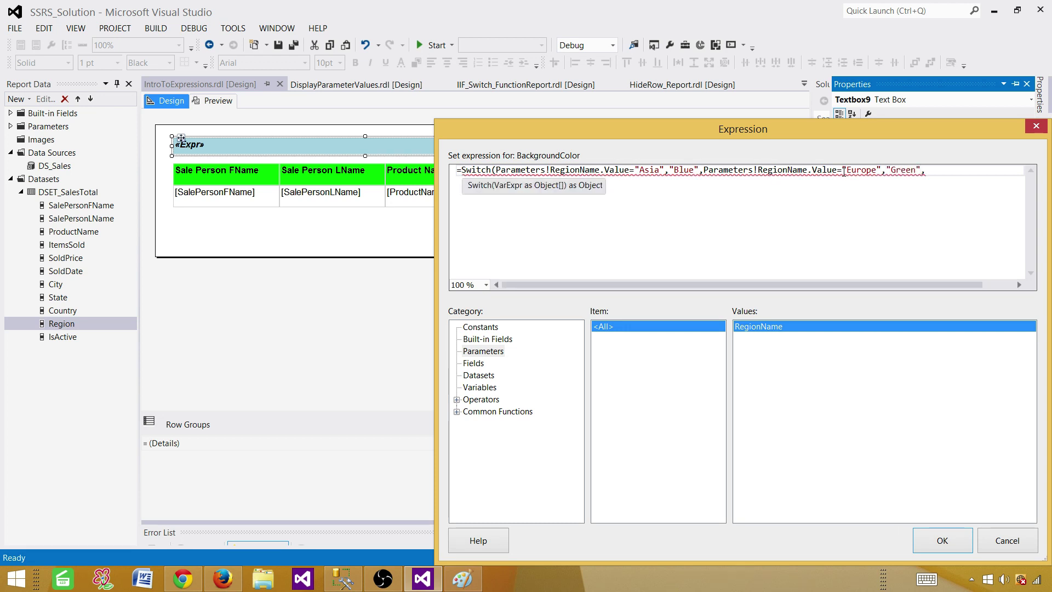
- Add a third condition returning "Red" when the RegionName parameter equals "North America", and close the Switch expression's parenthesis
double_click(778, 324)
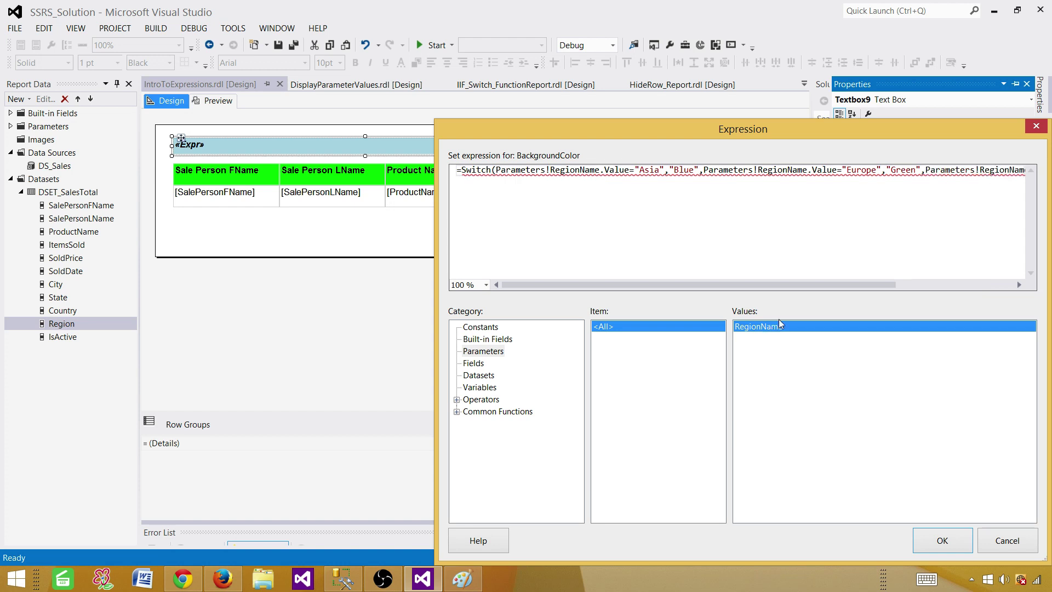
left_click_drag(861, 284, 1003, 284)
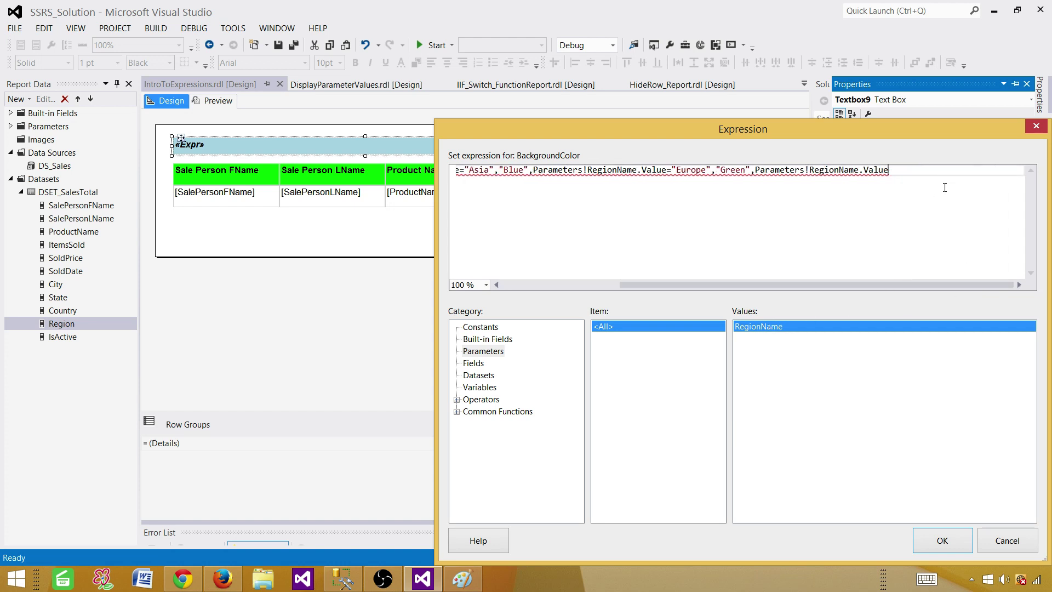
type("=\"No")
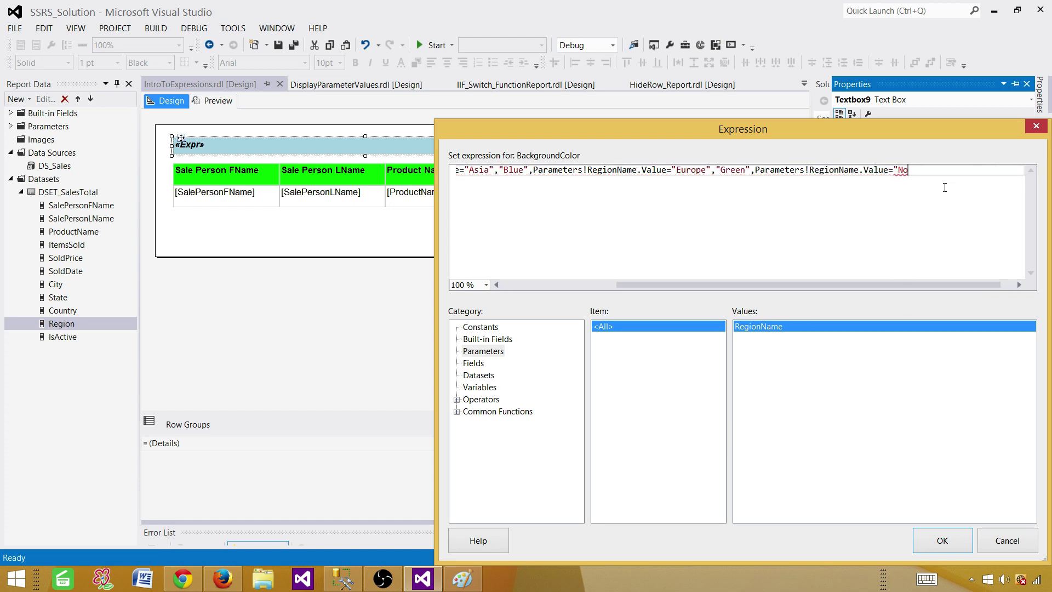
type("rth America\"")
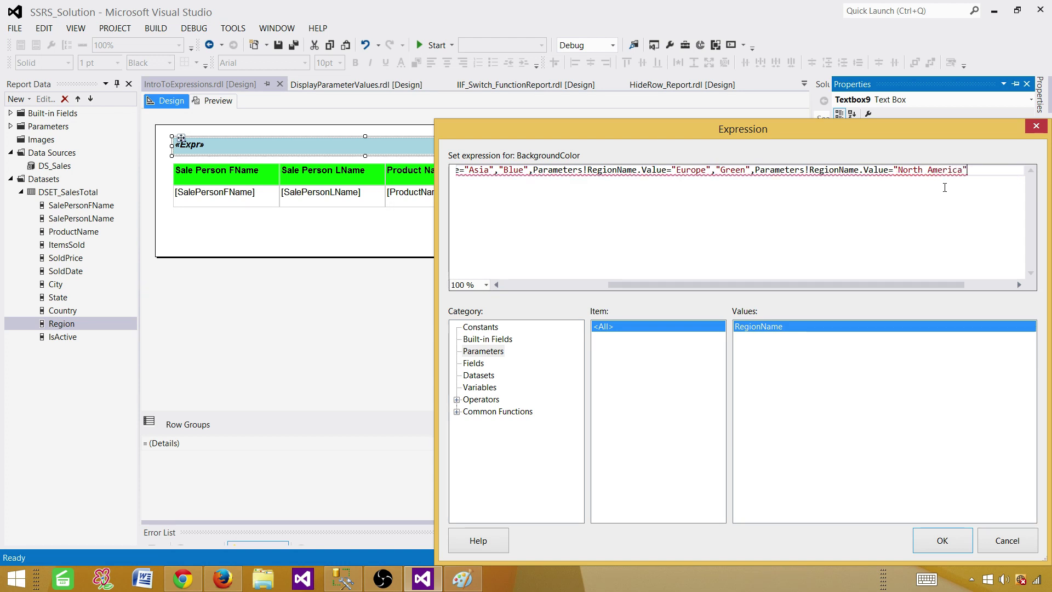
type(",\"")
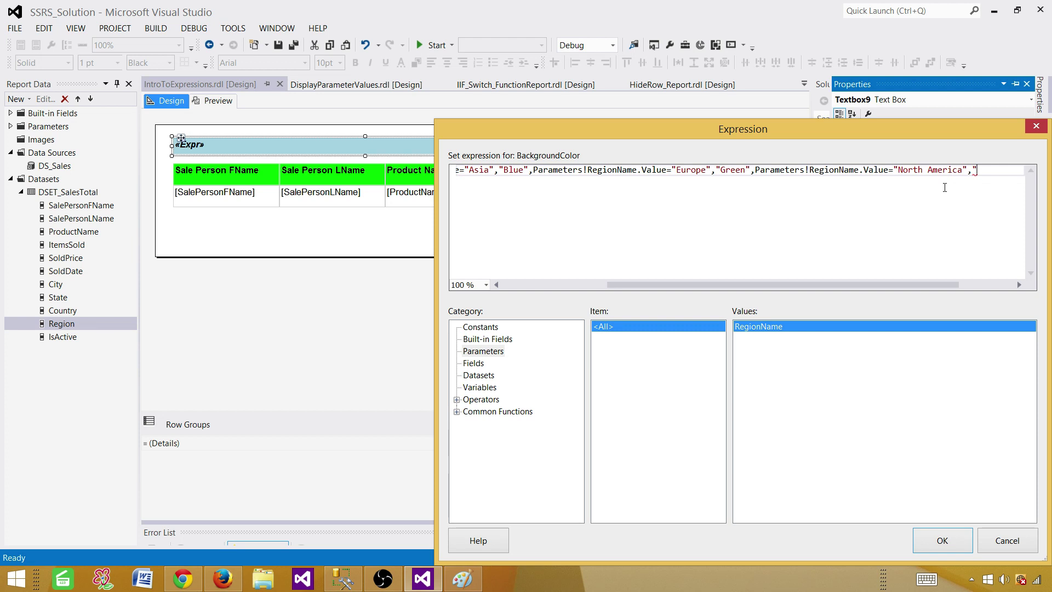
type("Red\"")
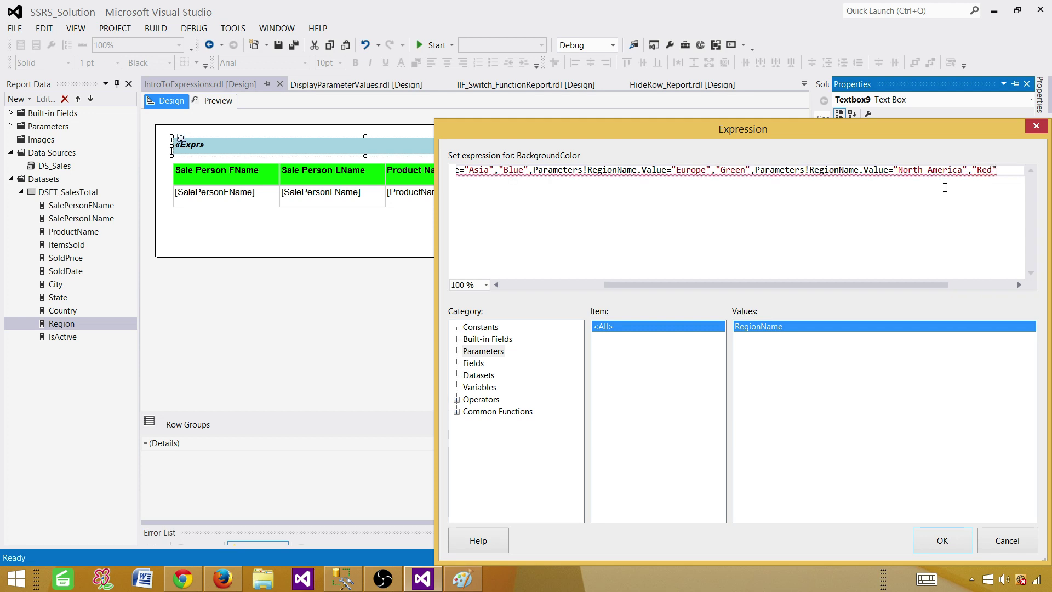
type(")")
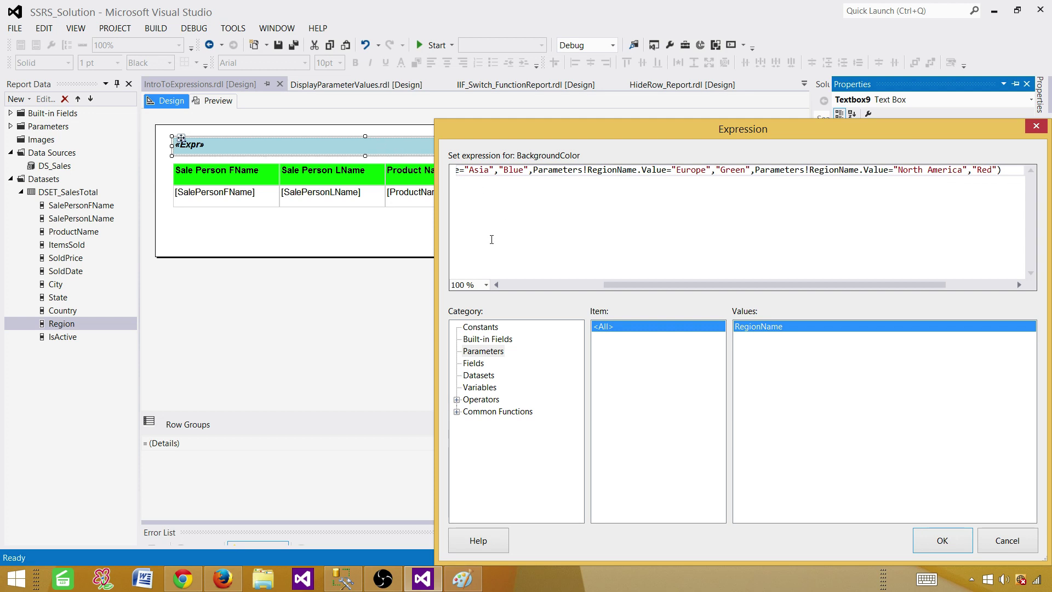
- Review the region and color pairs in the Switch expression and apply it to the title's background color
left_click(539, 282)
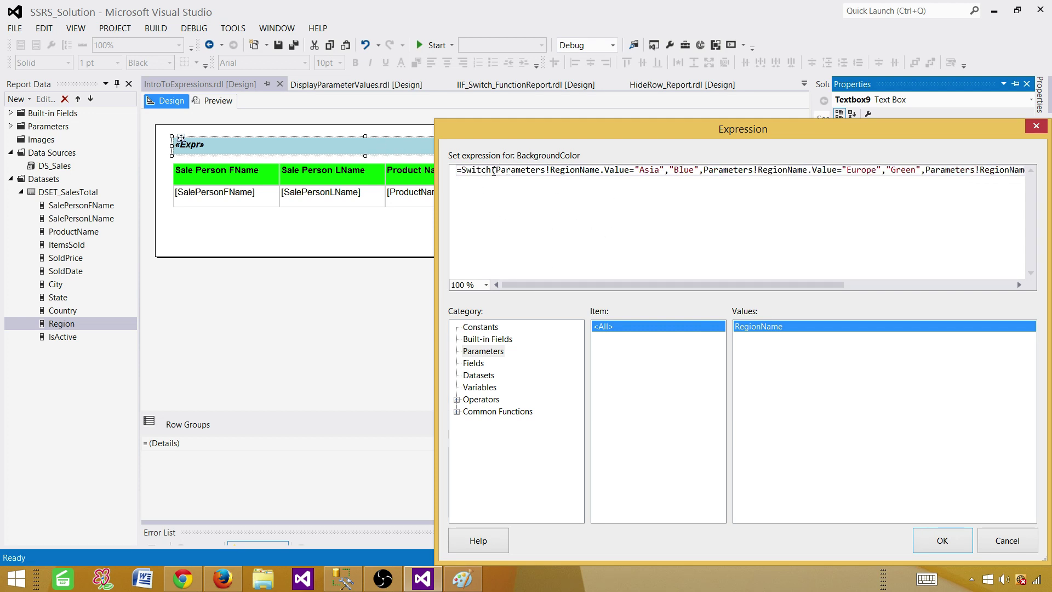
left_click_drag(497, 169, 663, 173)
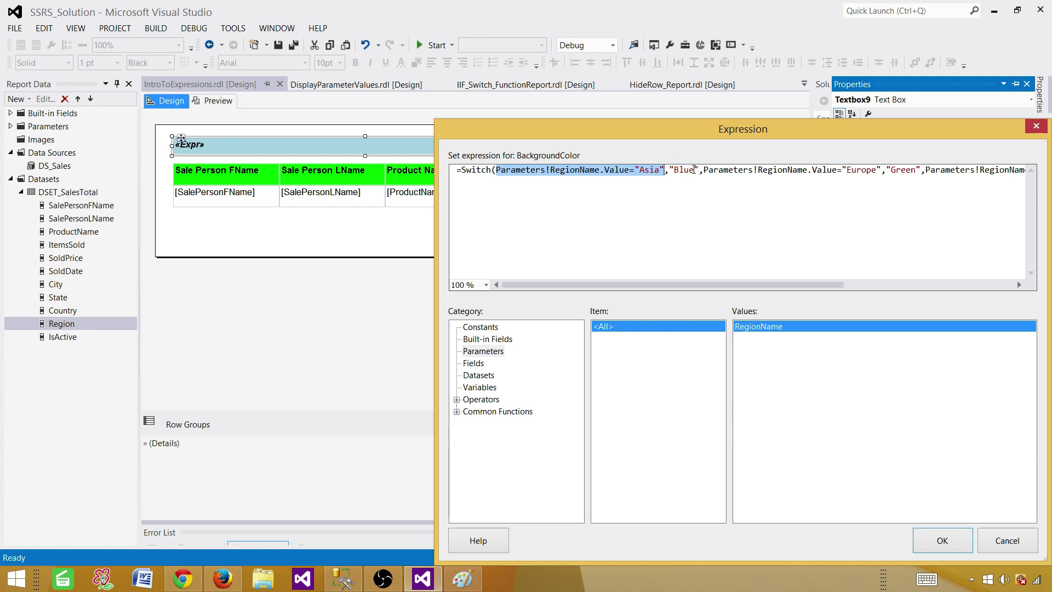
left_click_drag(703, 169, 881, 173)
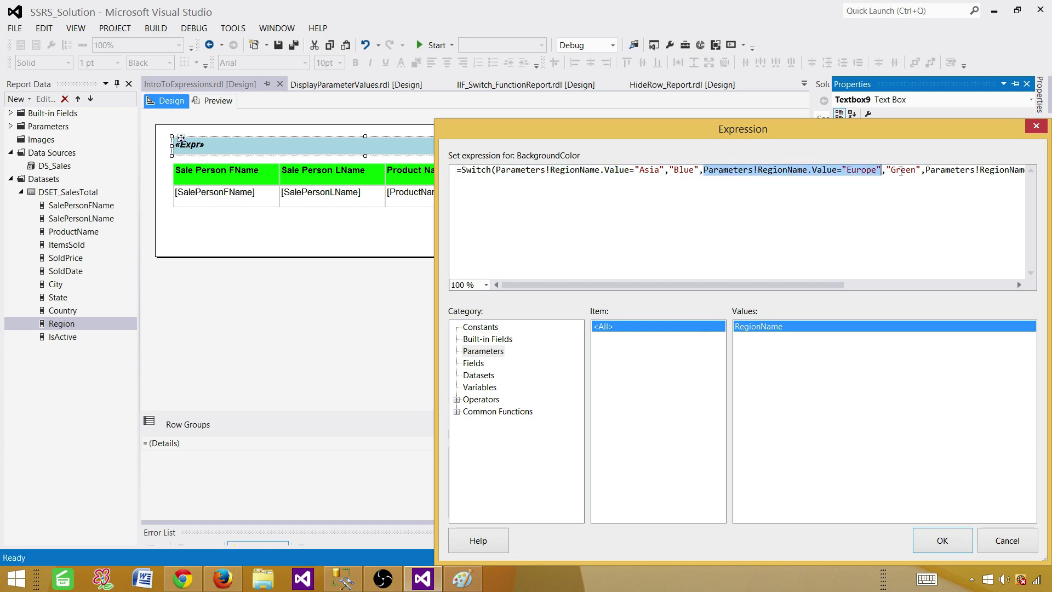
left_click_drag(924, 171, 897, 179)
left_click(639, 171)
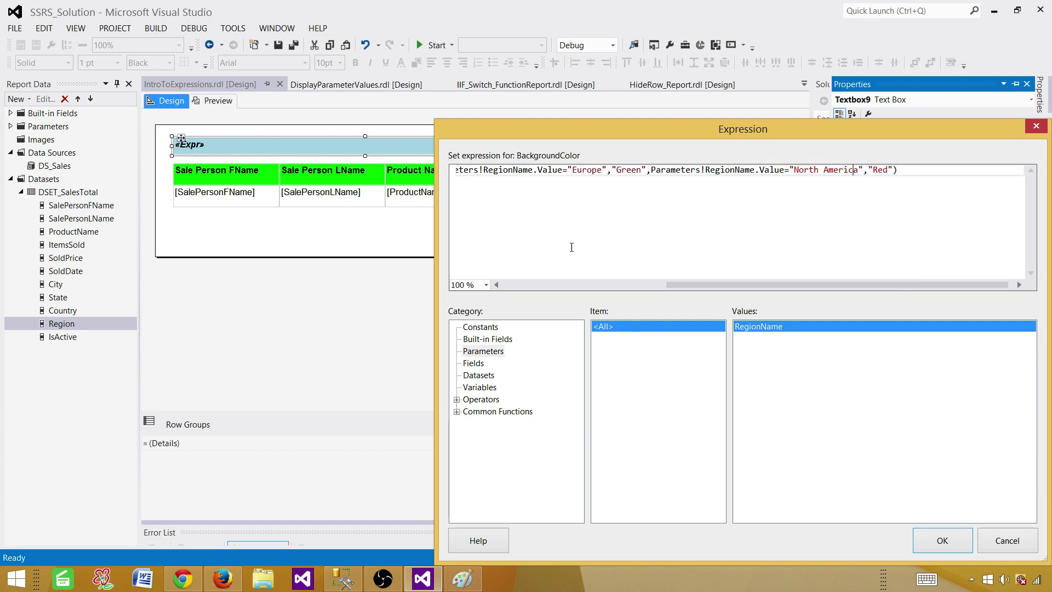
left_click(933, 542)
- Preview the report for the region Asia and rerun it for Europe to check the title's background color
left_click(223, 101)
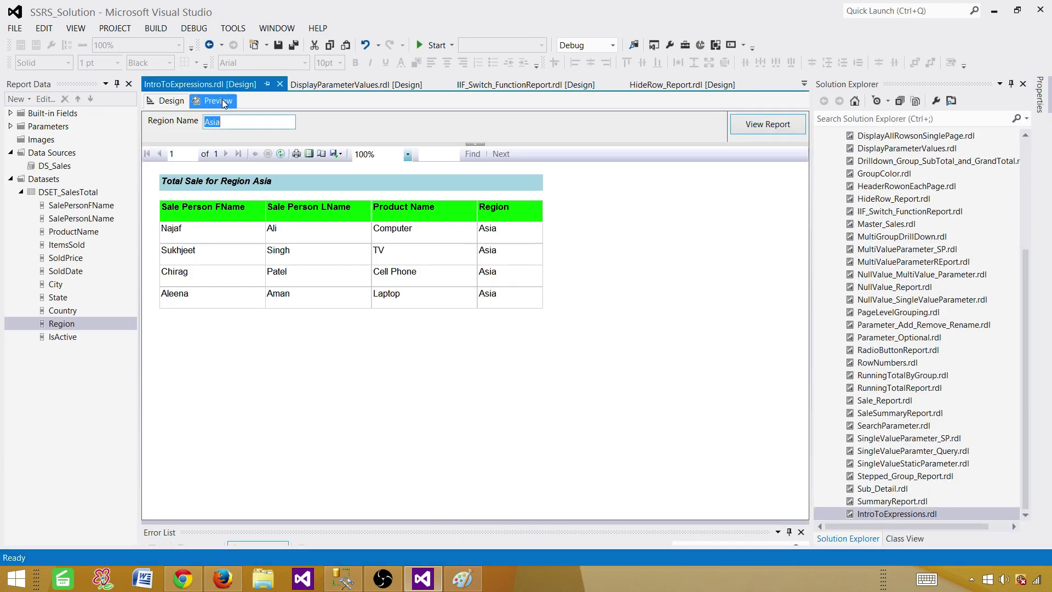
left_click(249, 122)
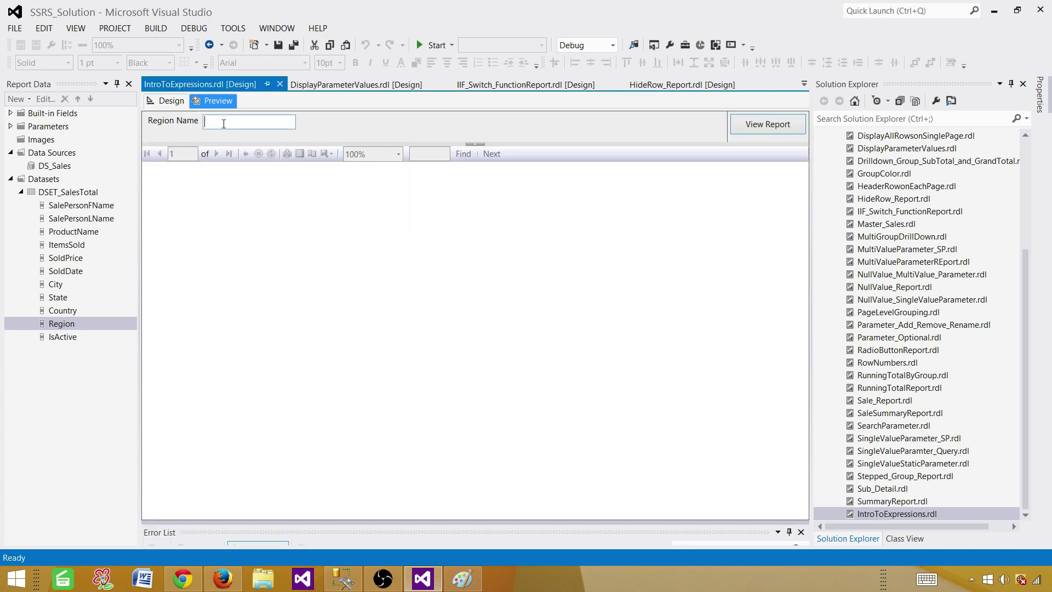
type("Asia")
key("Return")
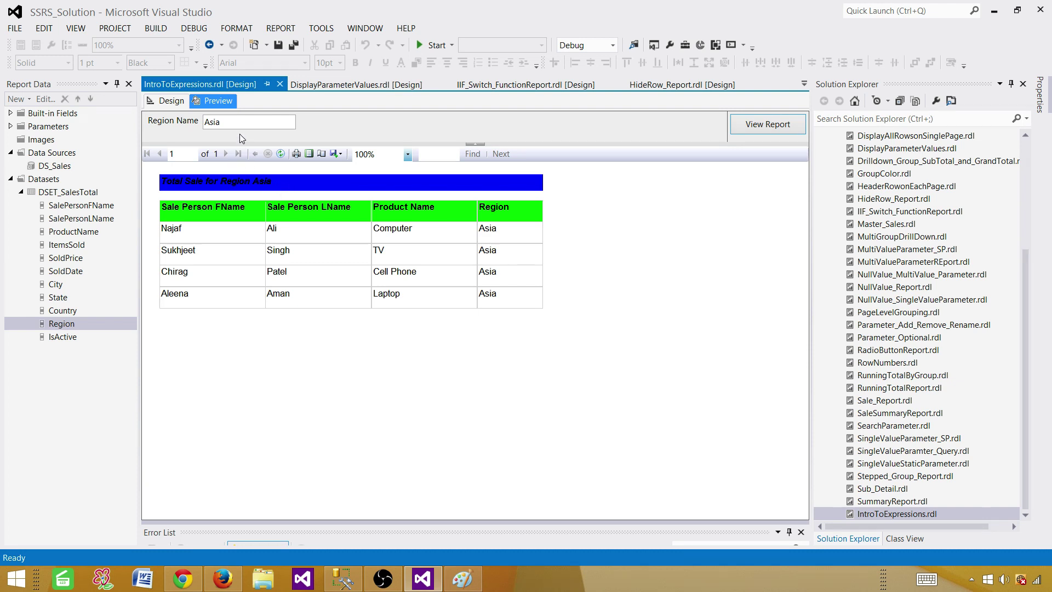
left_click_drag(243, 122, 155, 120)
type("Europe")
key("Return")
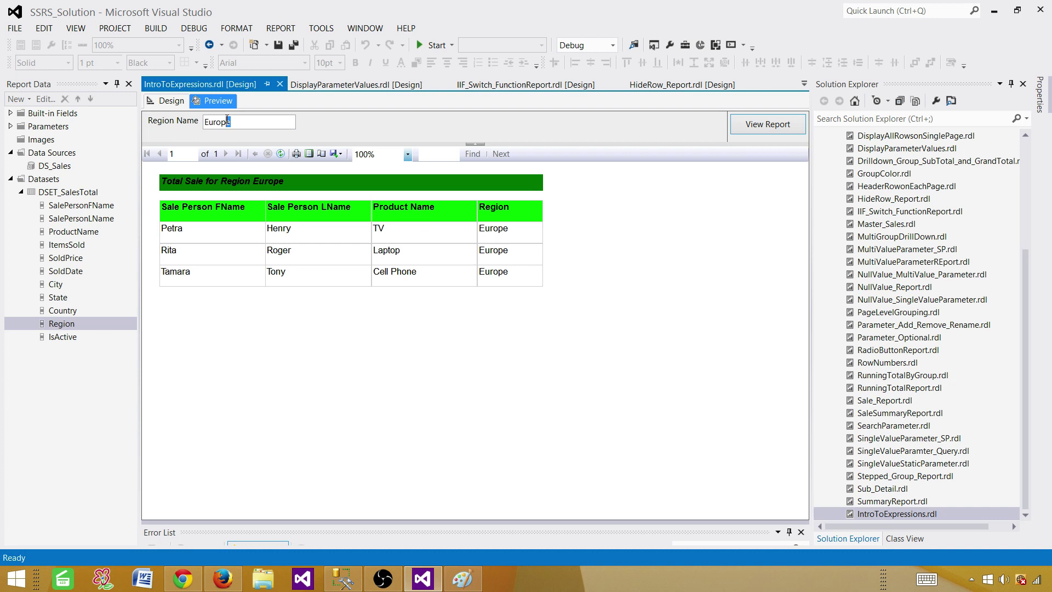
- Rerun the report preview for the region North America to check the title's background color
key("BackSpace")
key("BackSpace")
key("BackSpace")
key("BackSpace")
key("BackSpace")
type("North America")
left_click(772, 124)
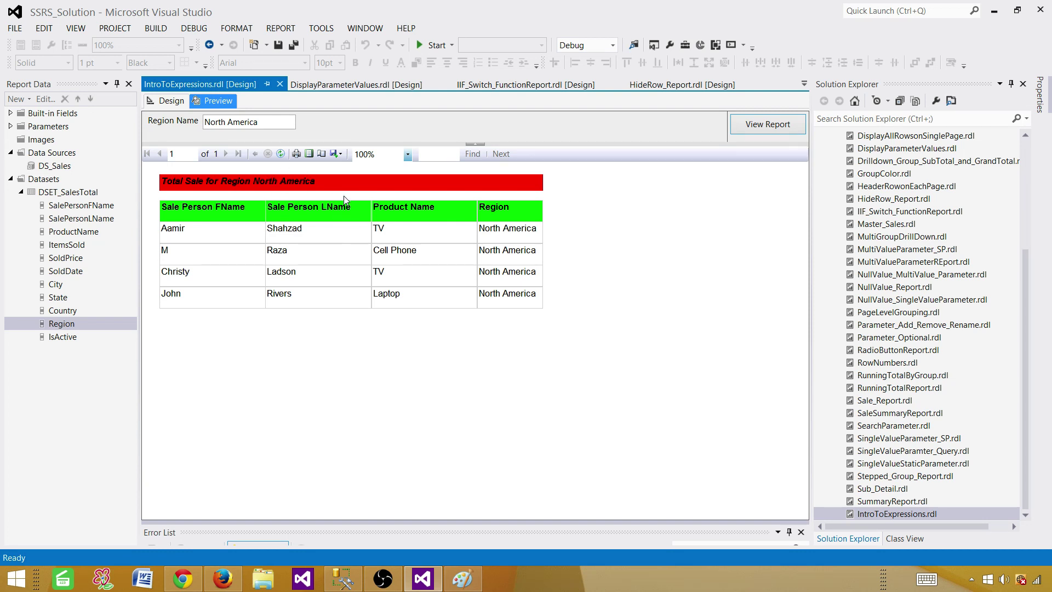
- Return to the report design and embed the image AsiaMap.jpg from the Desktop in the report
left_click(167, 103)
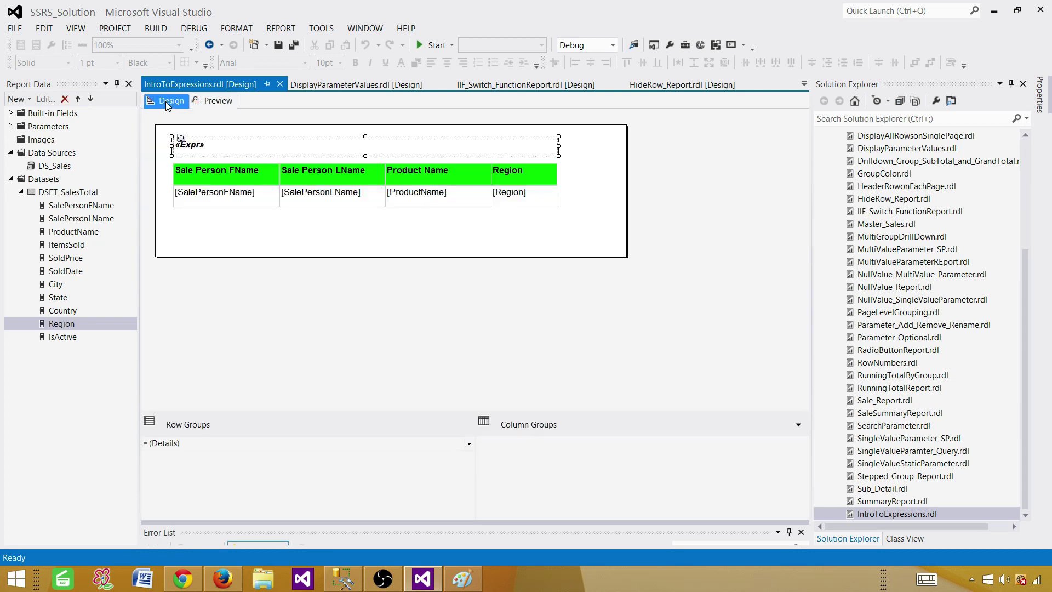
left_click(225, 223)
left_click(39, 141)
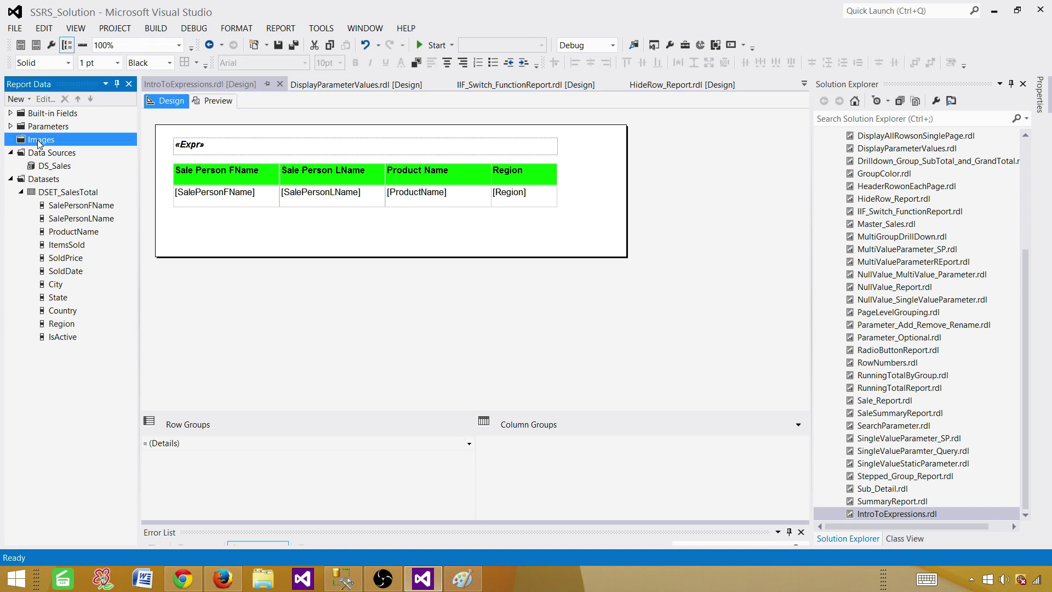
right_click(40, 142)
left_click(67, 151)
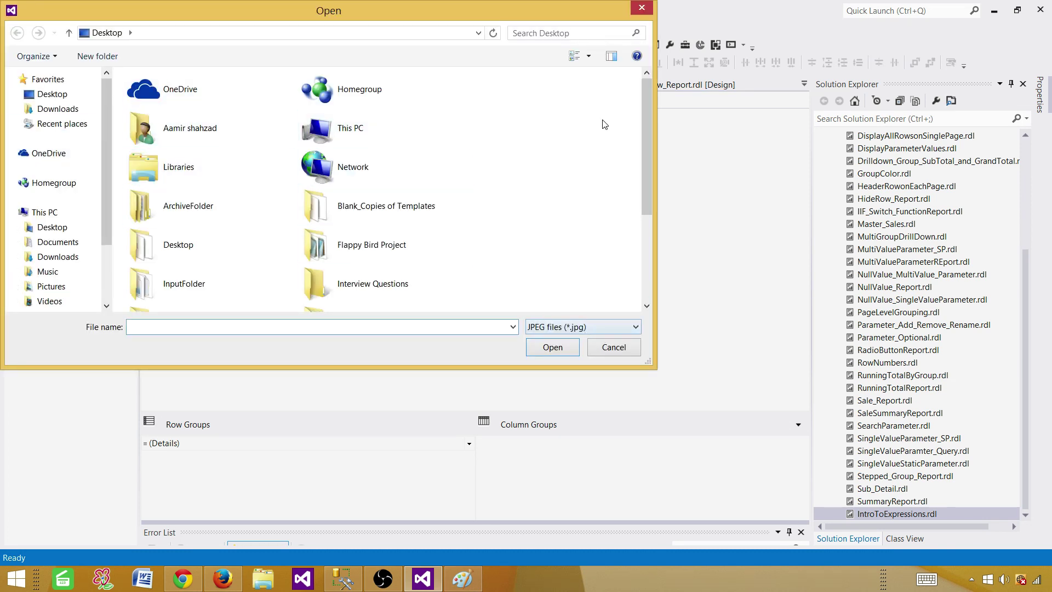
left_click_drag(647, 108, 640, 227)
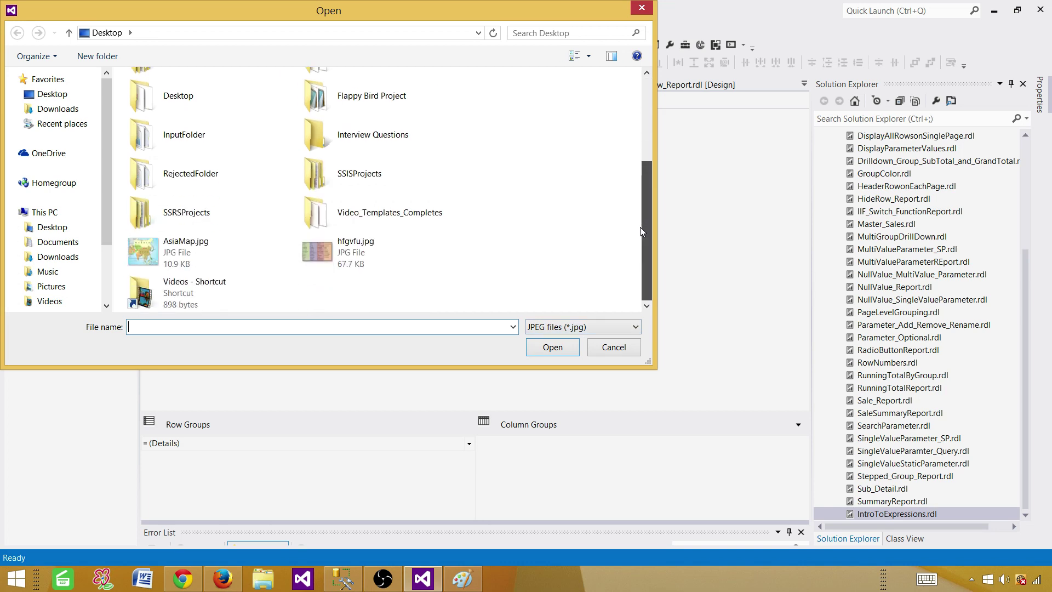
left_click(176, 247)
left_click(541, 350)
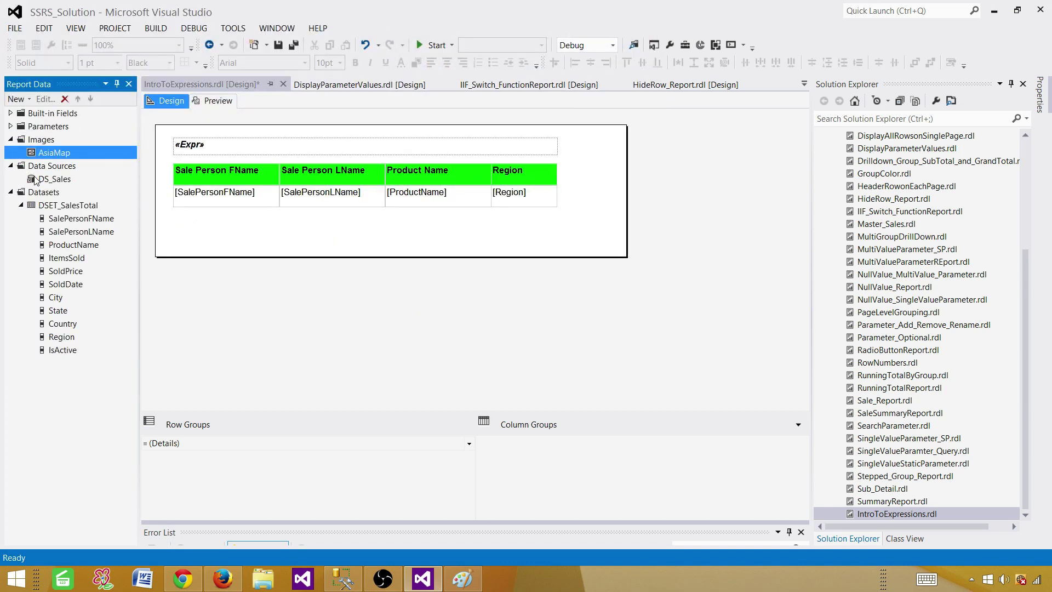
- Embed the image AmericaMap.png from the Desktop, showing all file types to find it
right_click(41, 140)
left_click(59, 153)
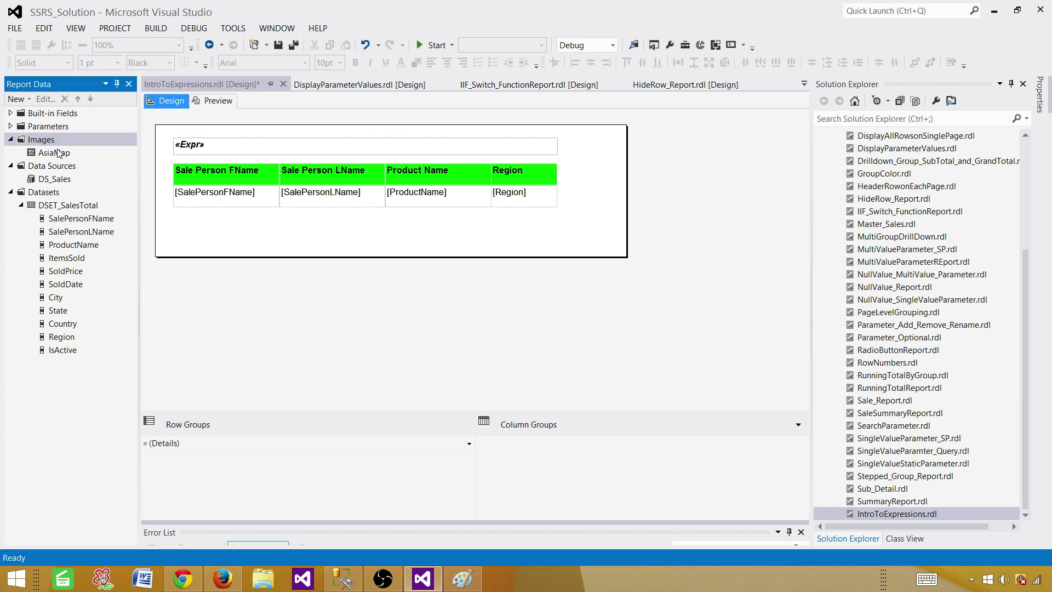
left_click(533, 328)
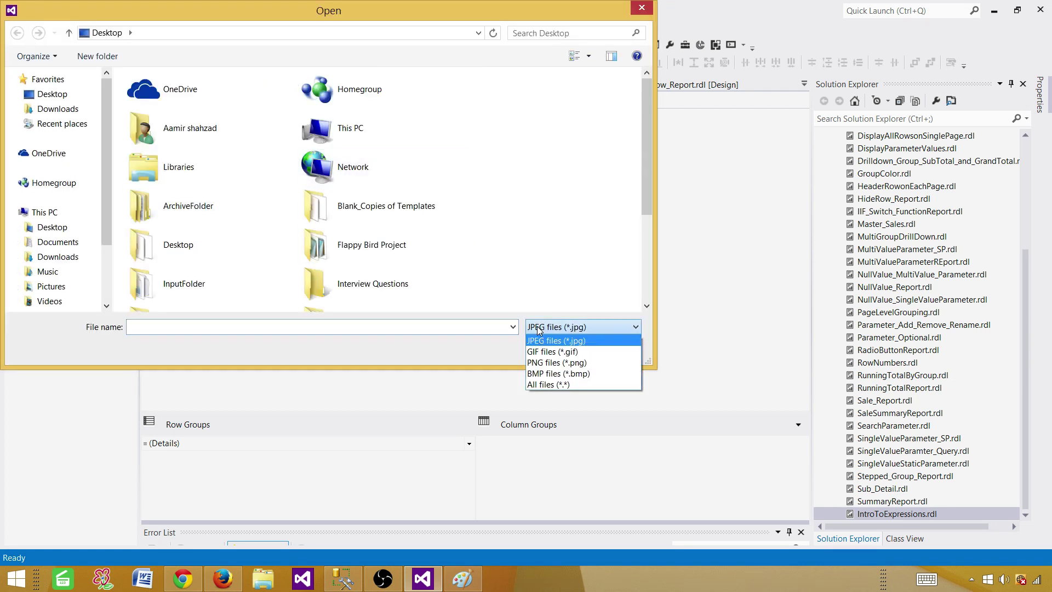
left_click(548, 384)
left_click(372, 173)
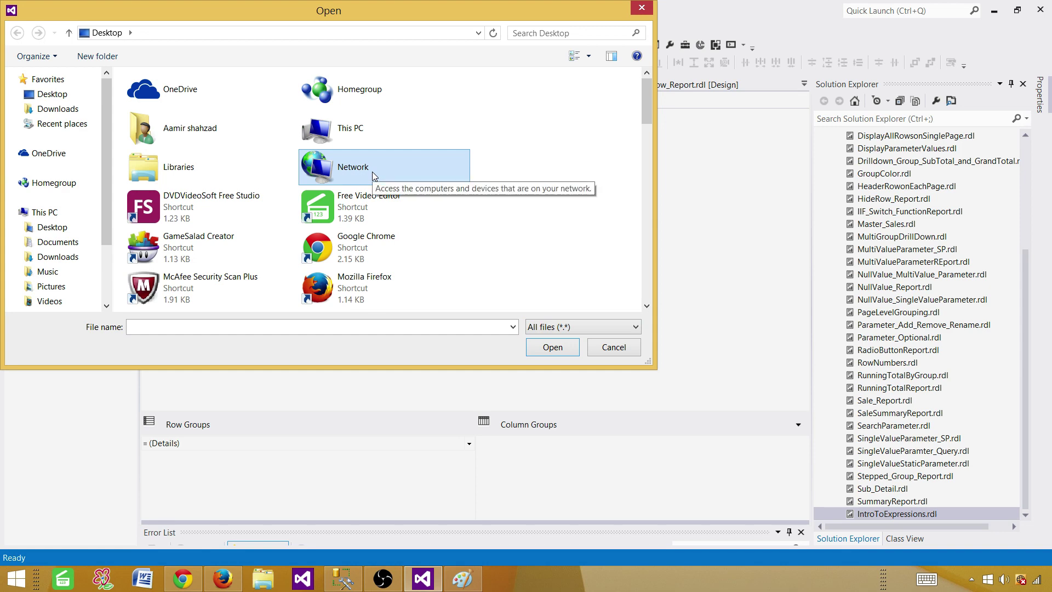
key("a")
scroll(507, 282, "down", 5)
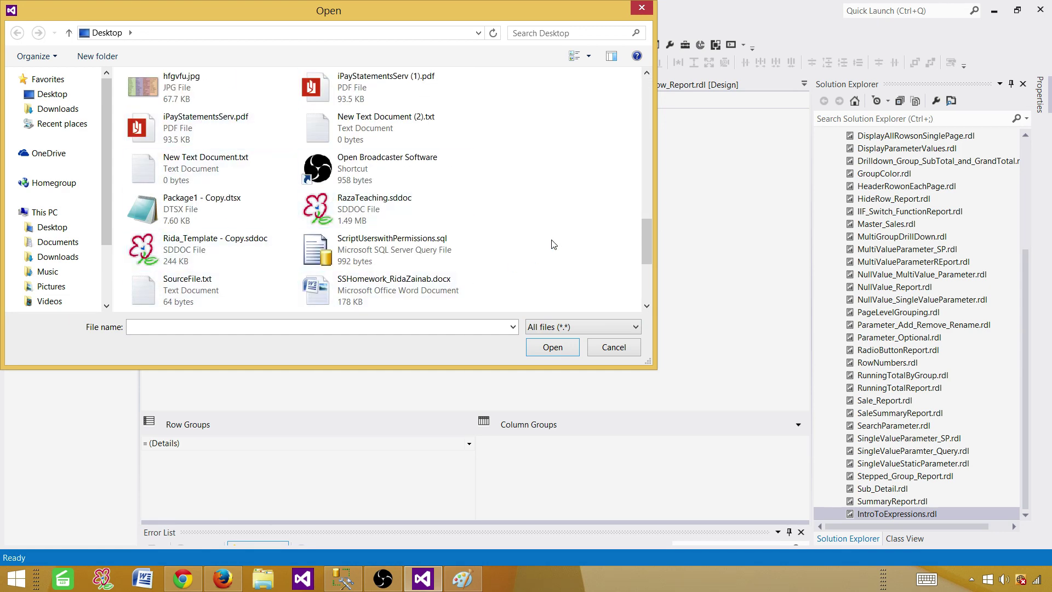
key("a")
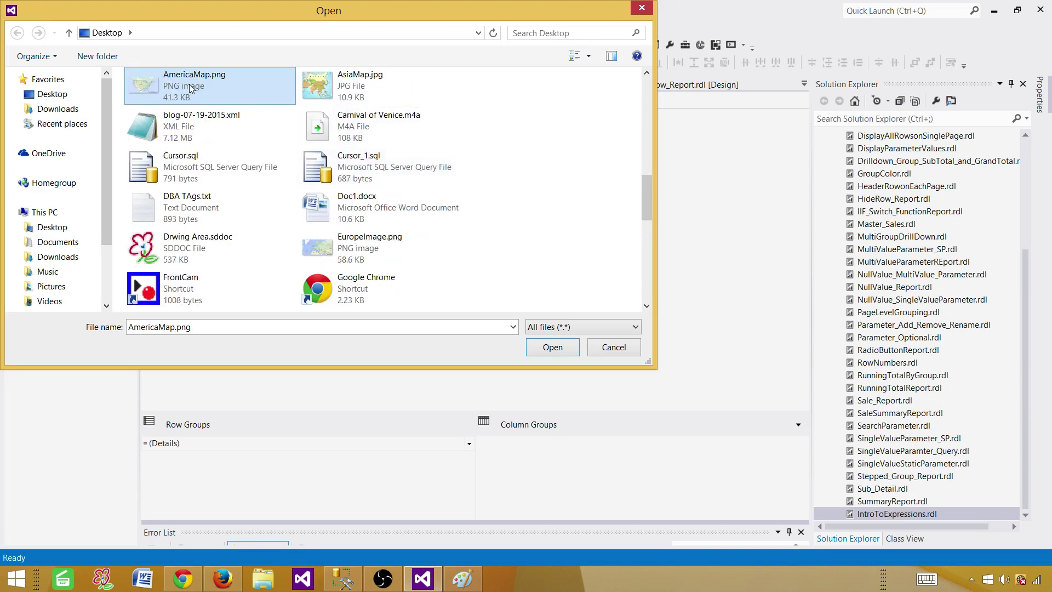
left_click(551, 348)
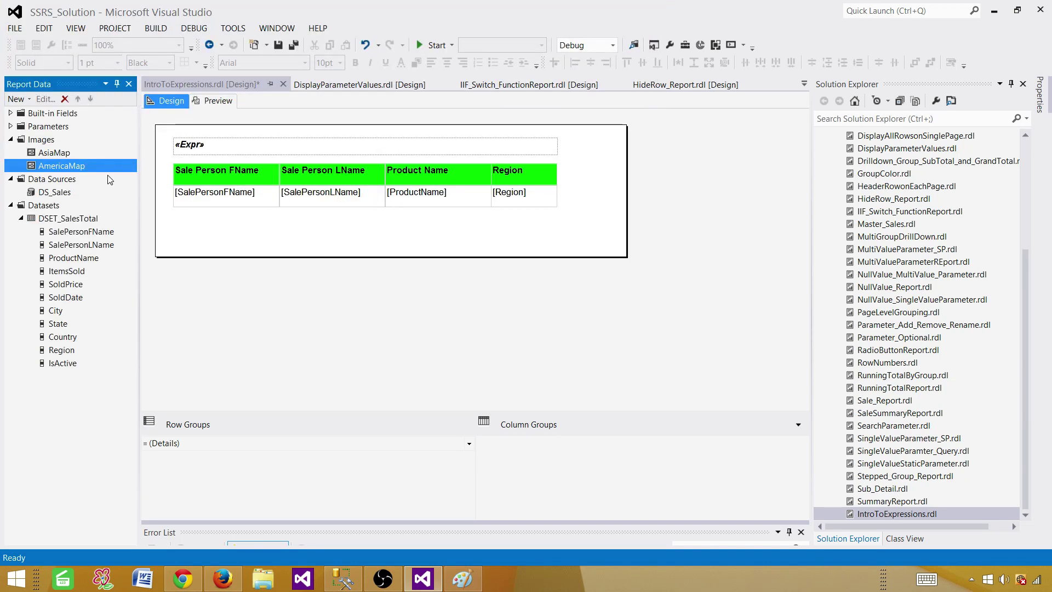
- Embed the image EuropeImage.png from the Desktop, showing all file types to find it
right_click(39, 142)
left_click(62, 150)
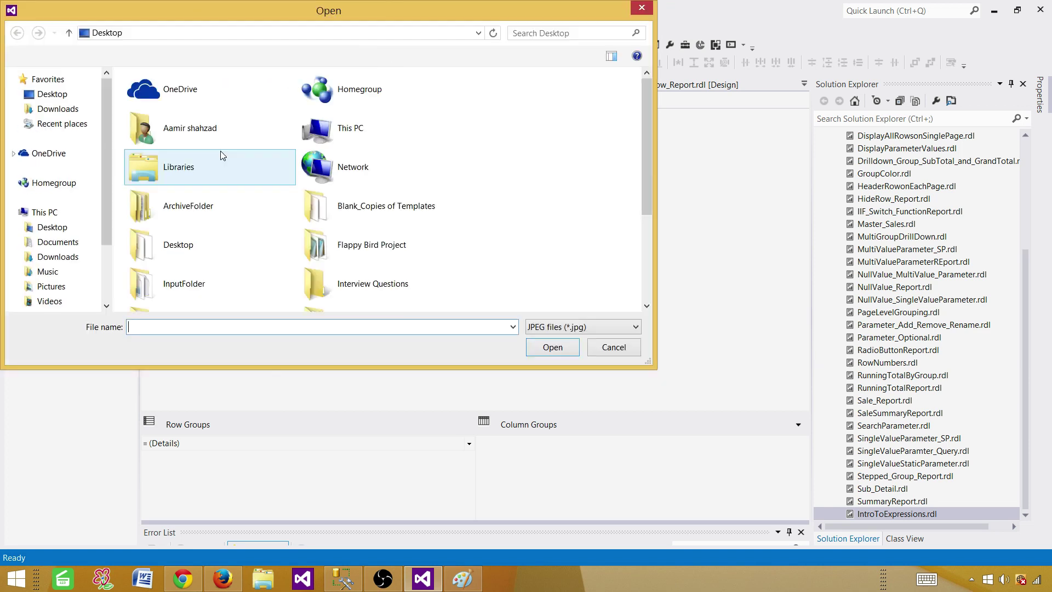
left_click(180, 134)
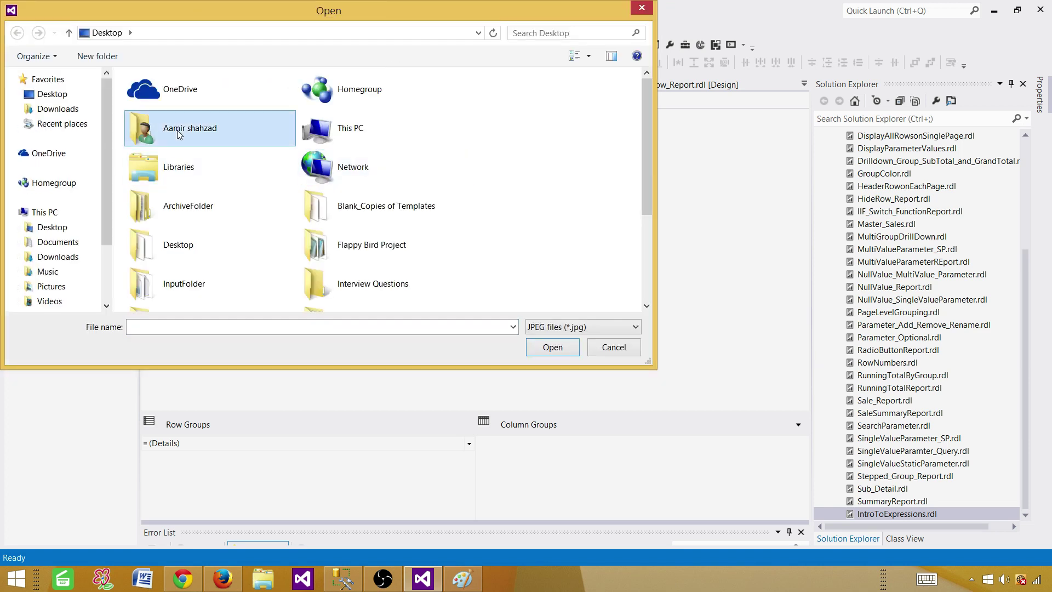
left_click(595, 329)
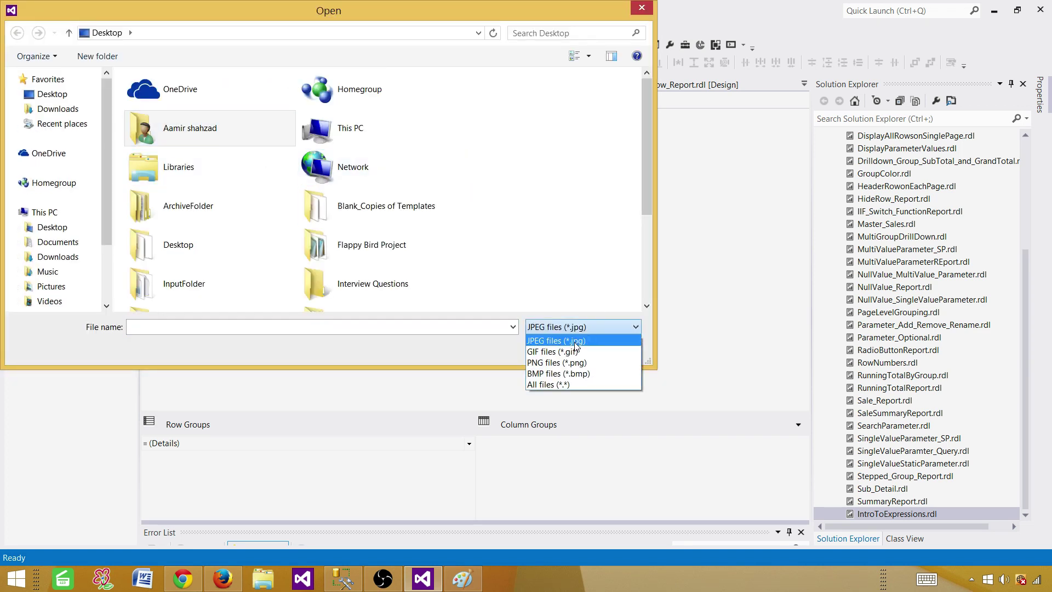
left_click(575, 385)
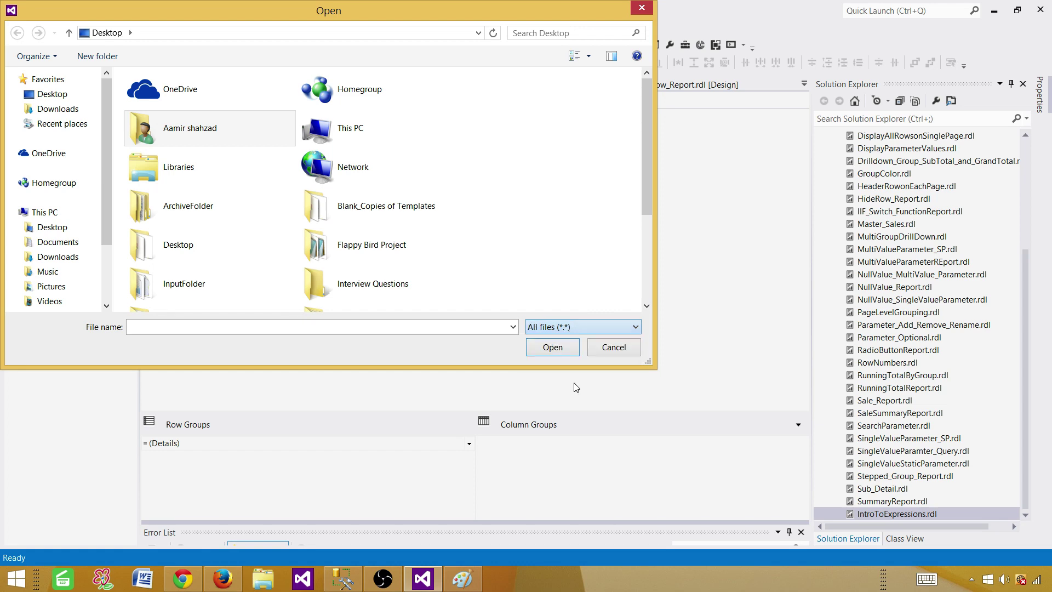
left_click(314, 166)
key("e")
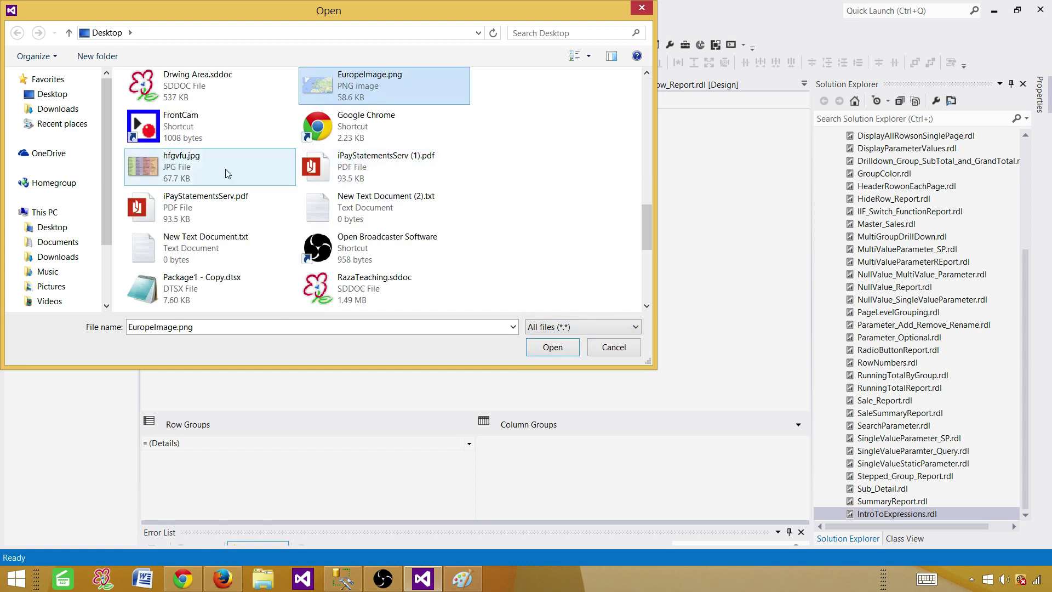
left_click(550, 348)
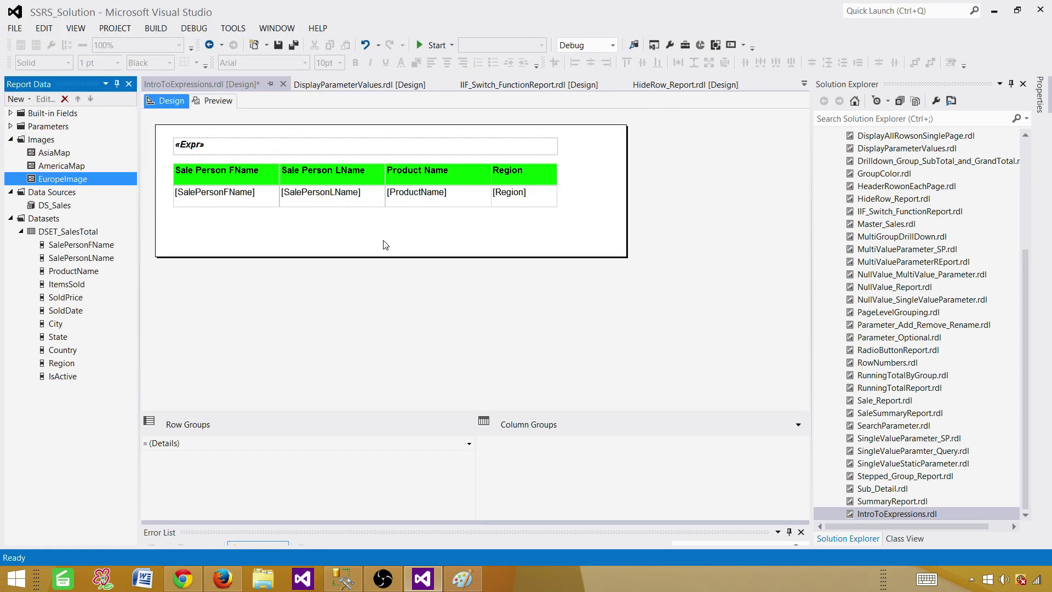
- Set the background image source of the report body to Embedded
left_click(52, 153)
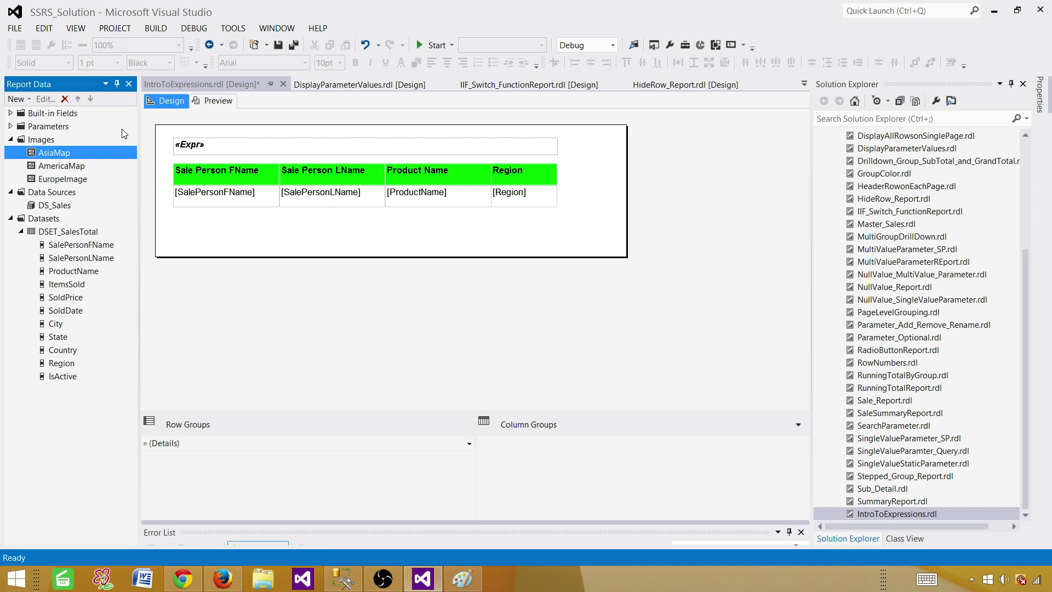
left_click(243, 243)
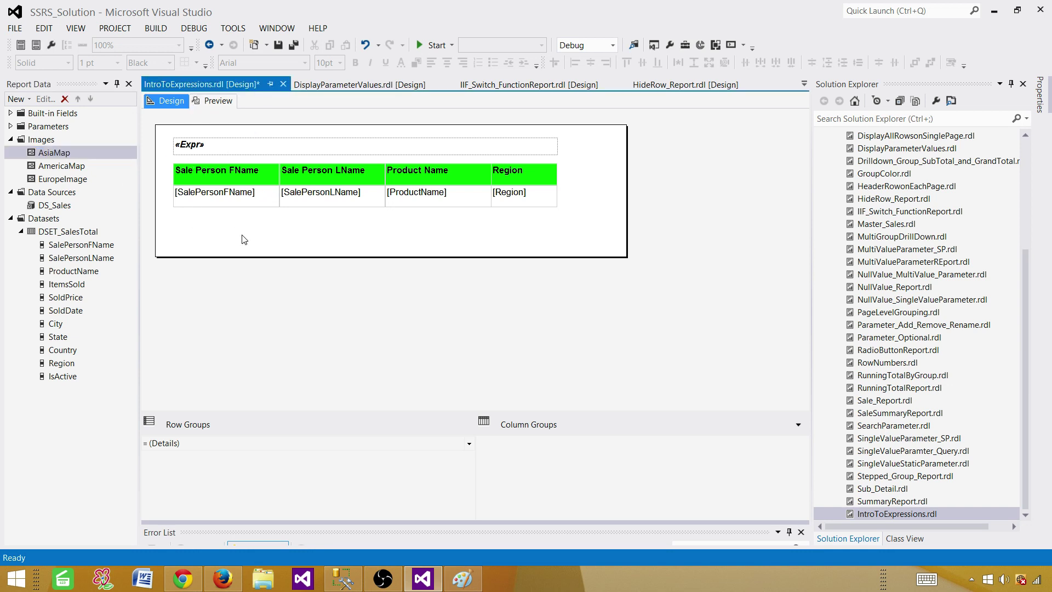
key("F4")
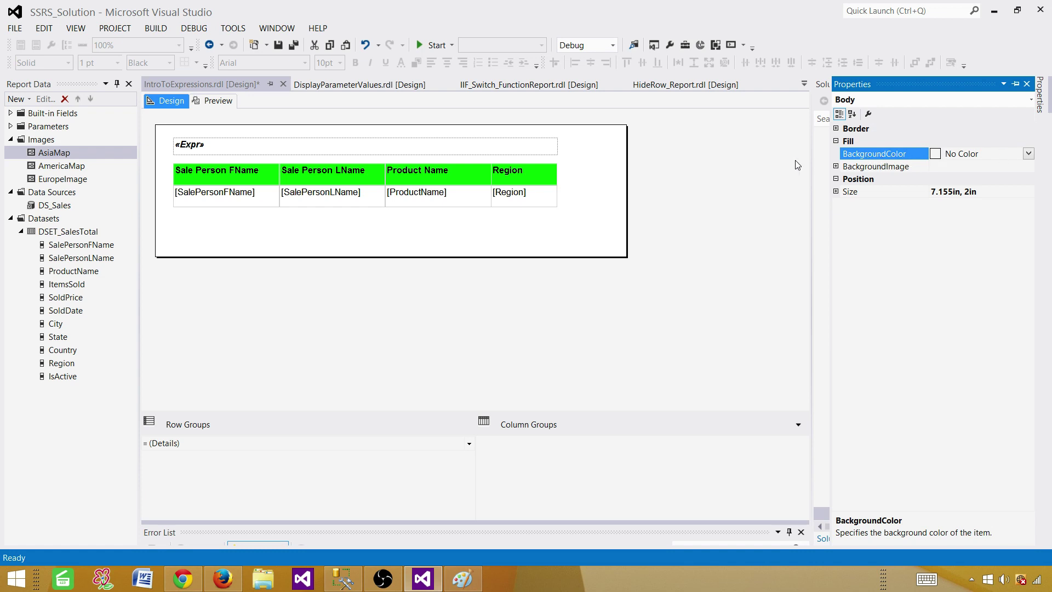
left_click(835, 166)
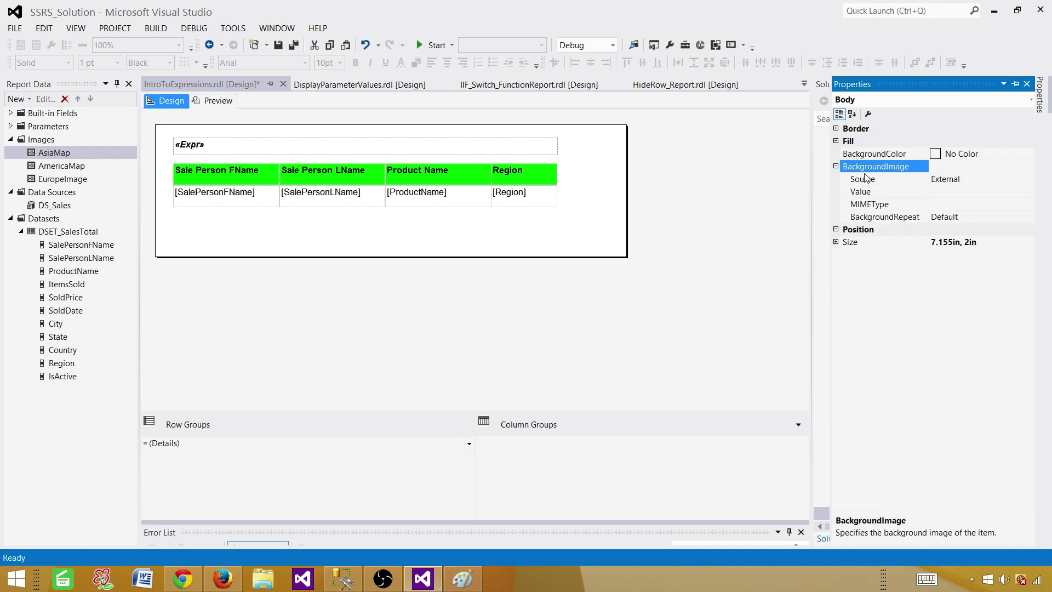
left_click(994, 180)
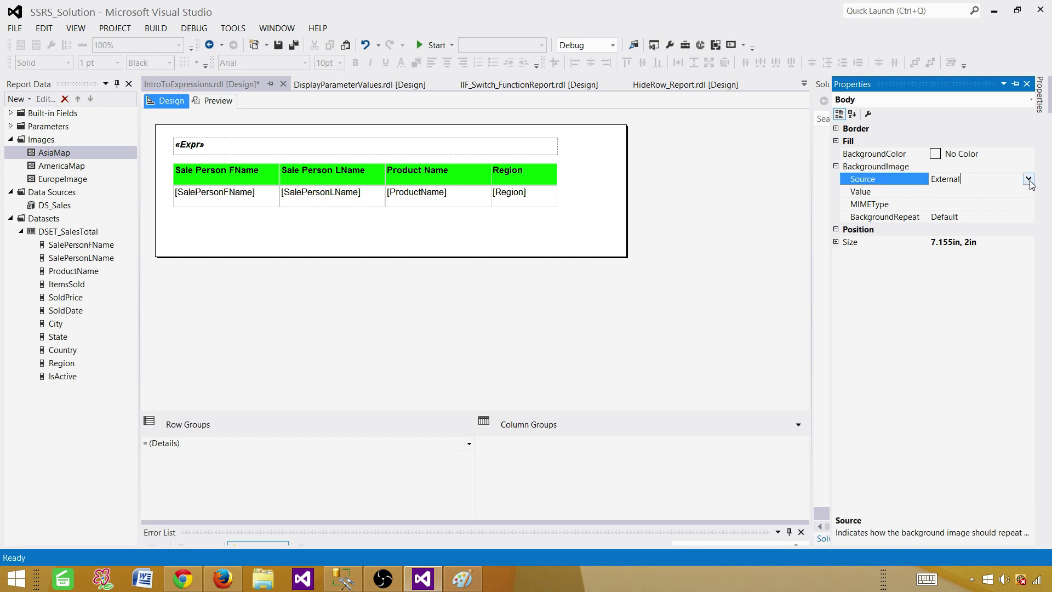
left_click(1029, 178)
left_click(967, 204)
- Start a Switch expression for the body's background image value, returning "AsiaMap" when the RegionName parameter equals "Asia"
left_click(972, 193)
left_click(1028, 192)
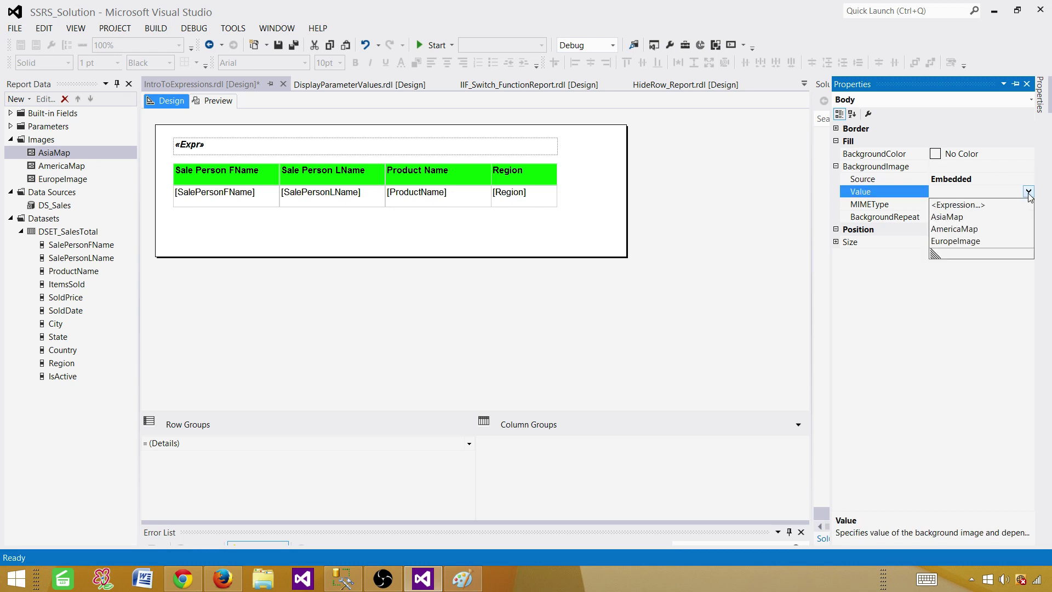
left_click(964, 207)
left_click(965, 206)
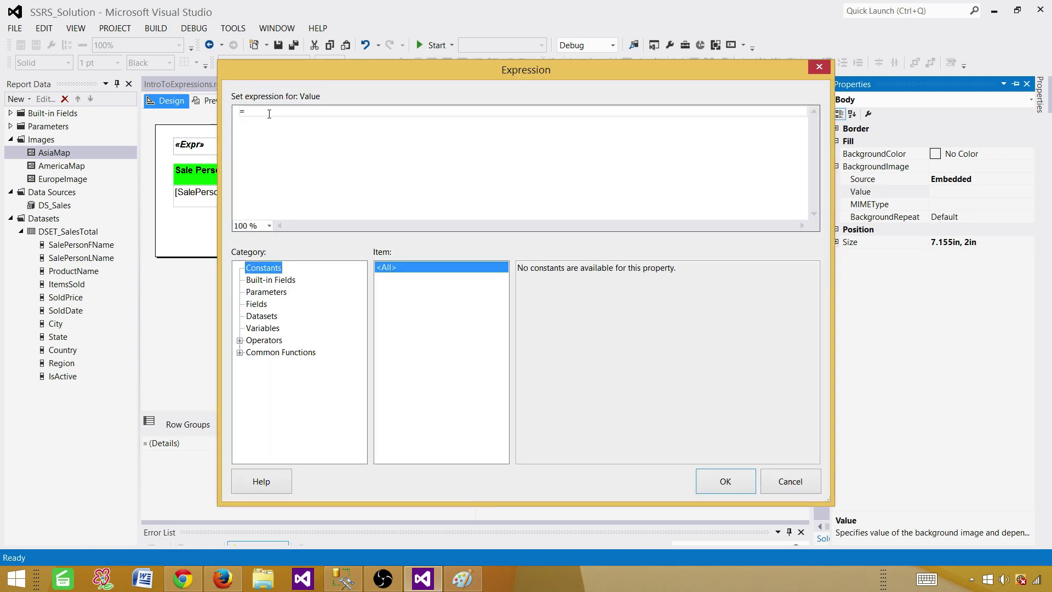
left_click(295, 119)
type("Switch(")
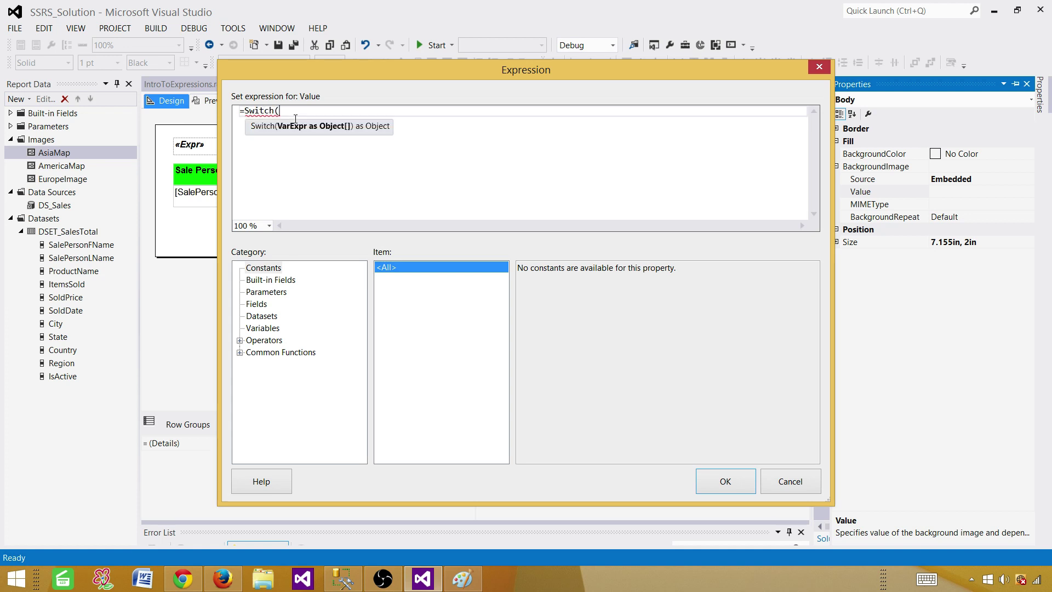
left_click(267, 292)
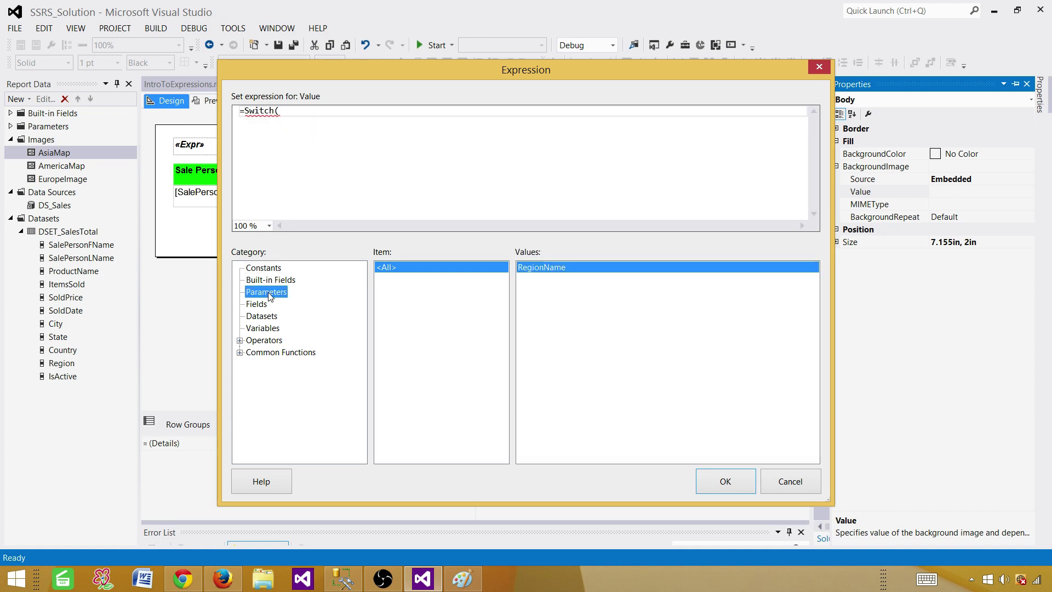
double_click(535, 267)
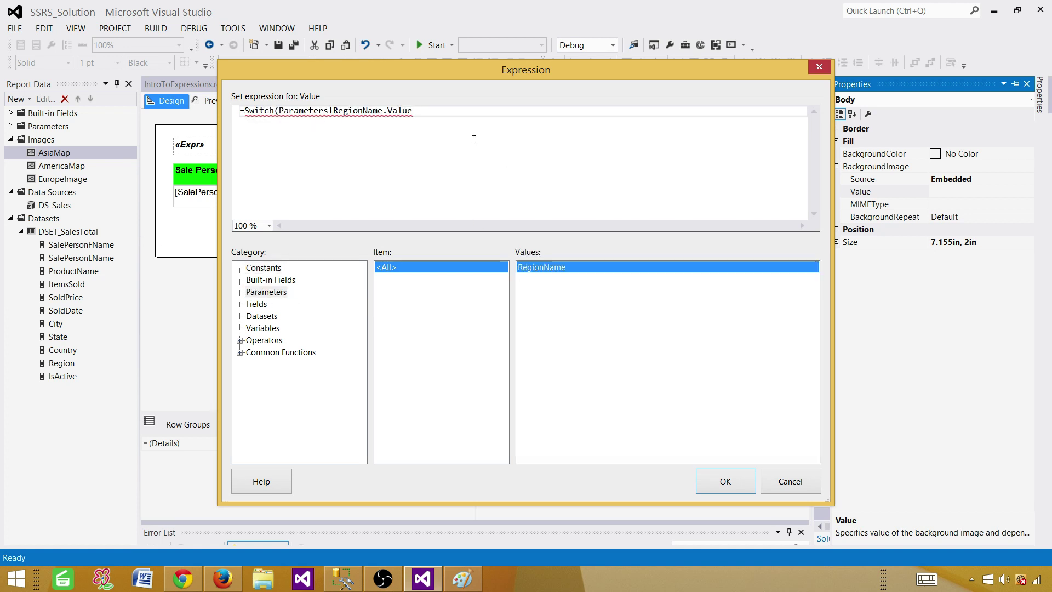
type("=\"Asia\",")
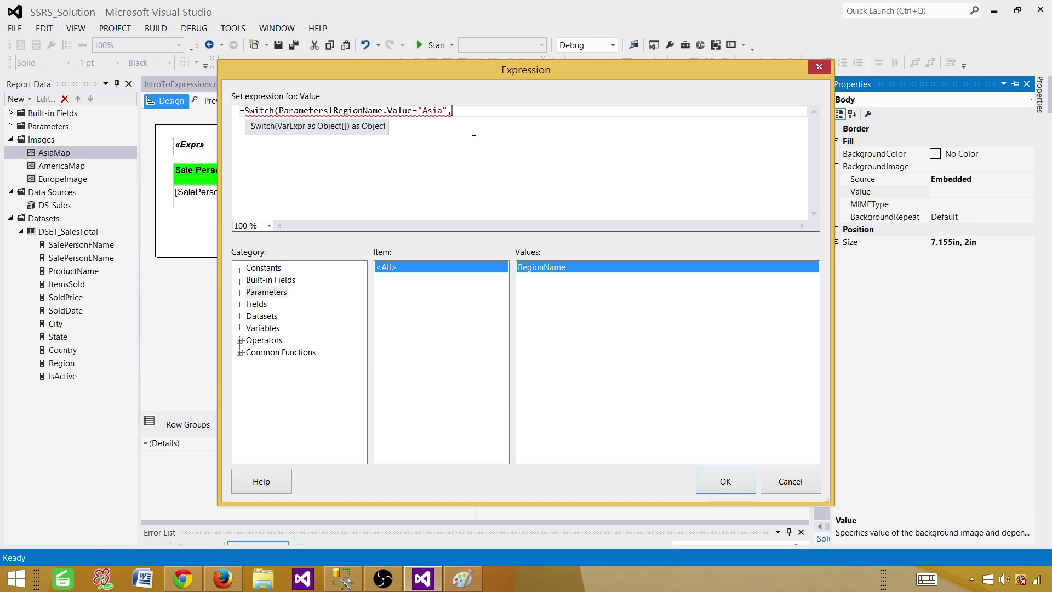
type("\"Asia")
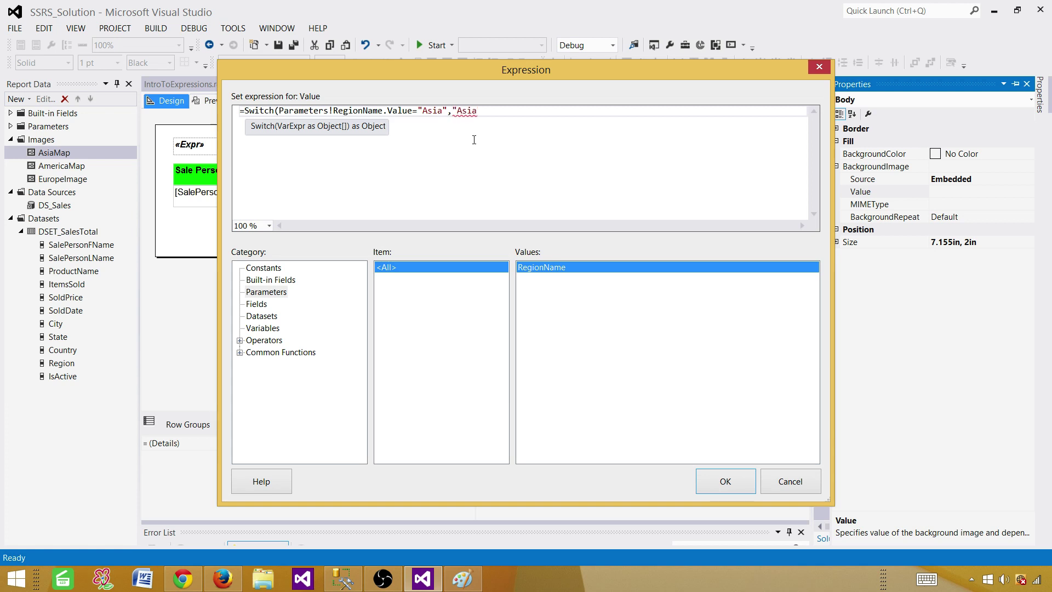
type("Map\"")
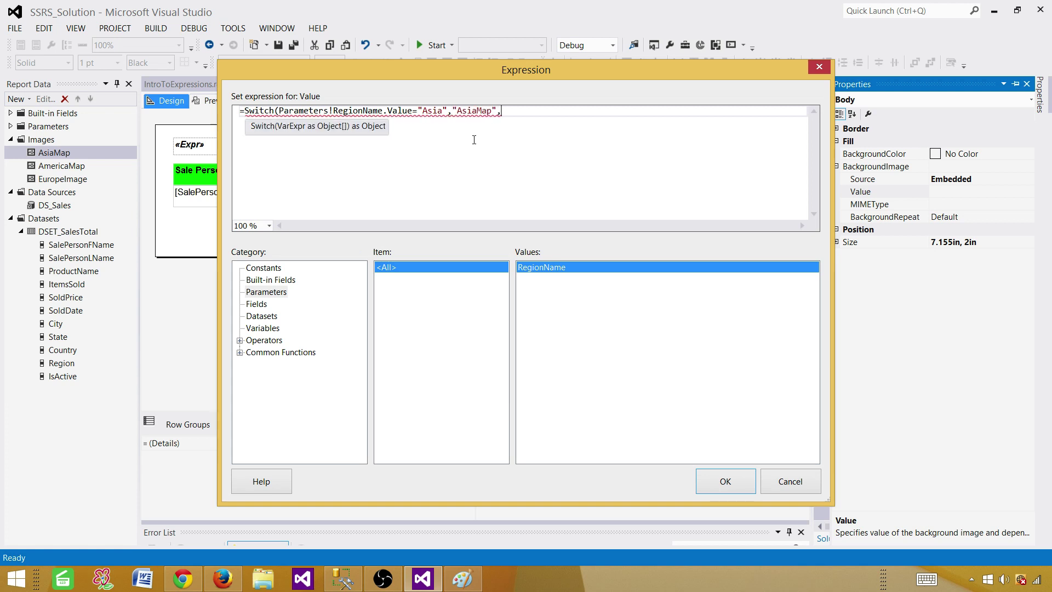
- Extend the background image Switch expression to return "EuropeImage" when the RegionName parameter equals "Europe"
type(",")
double_click(544, 265)
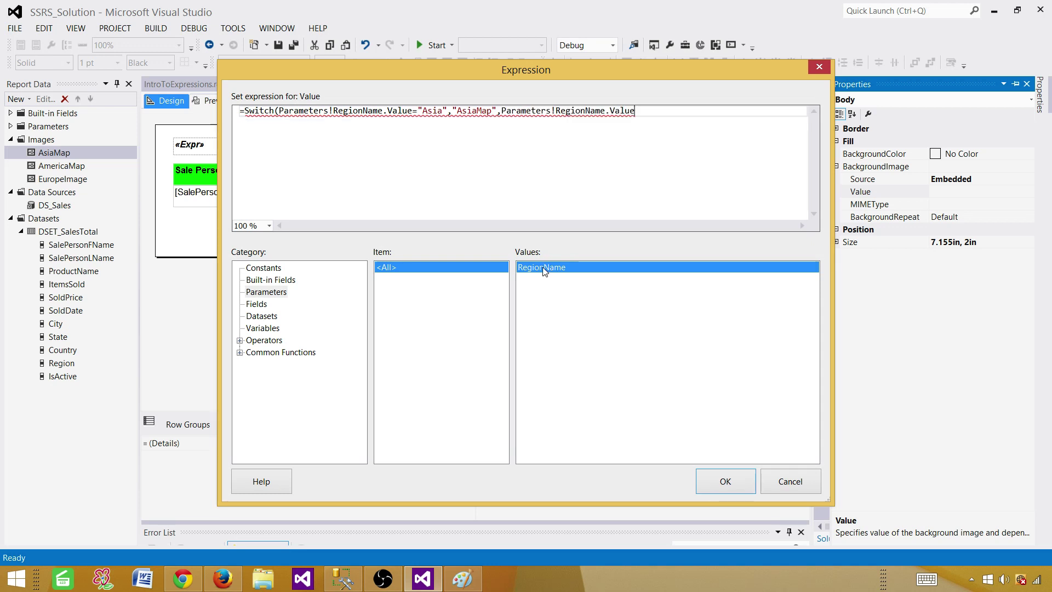
type("=")
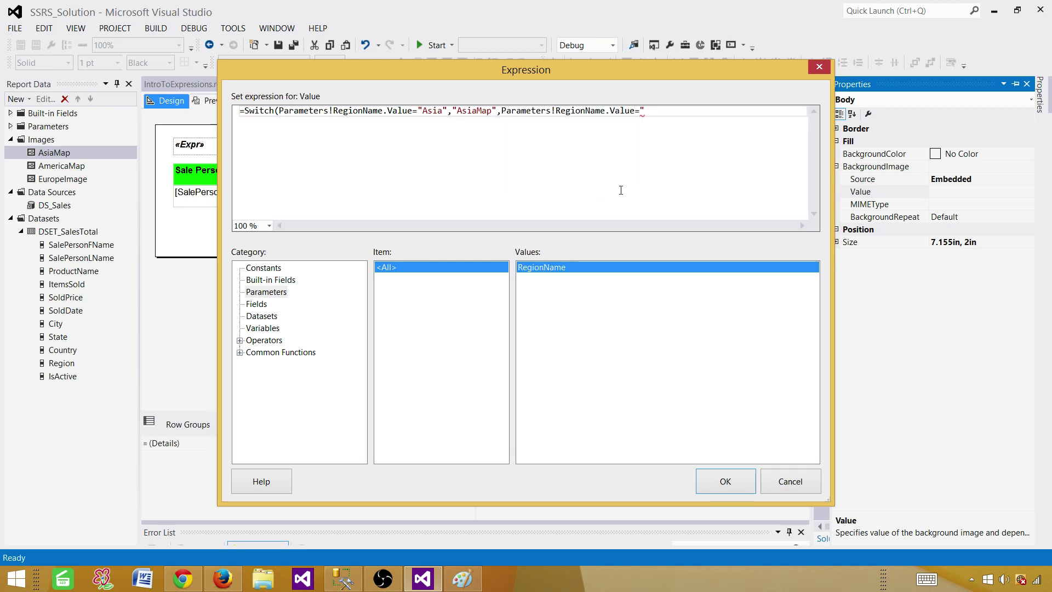
type("\"Europe\"")
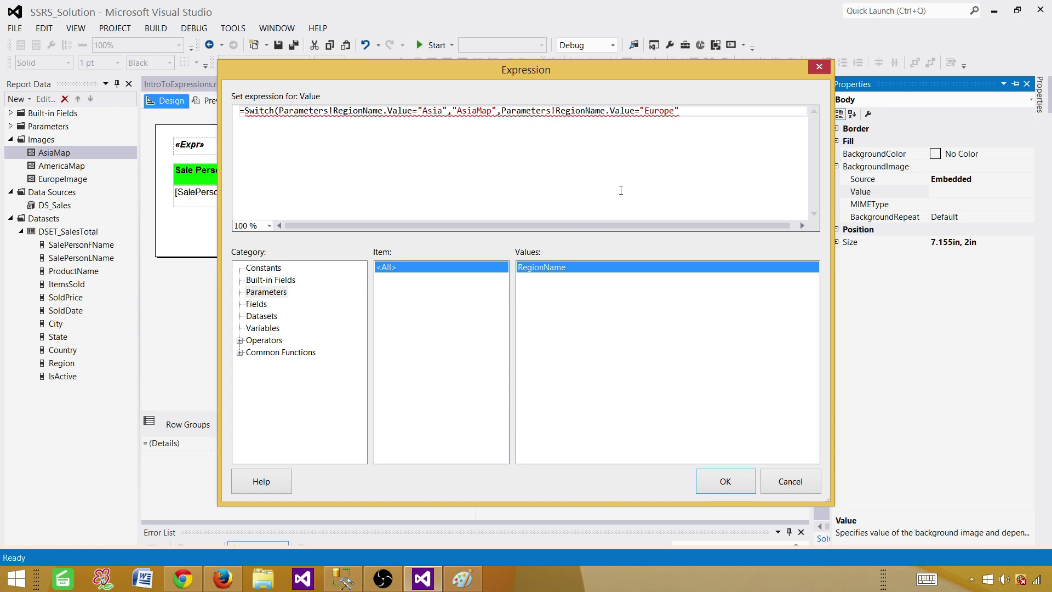
type(",\"")
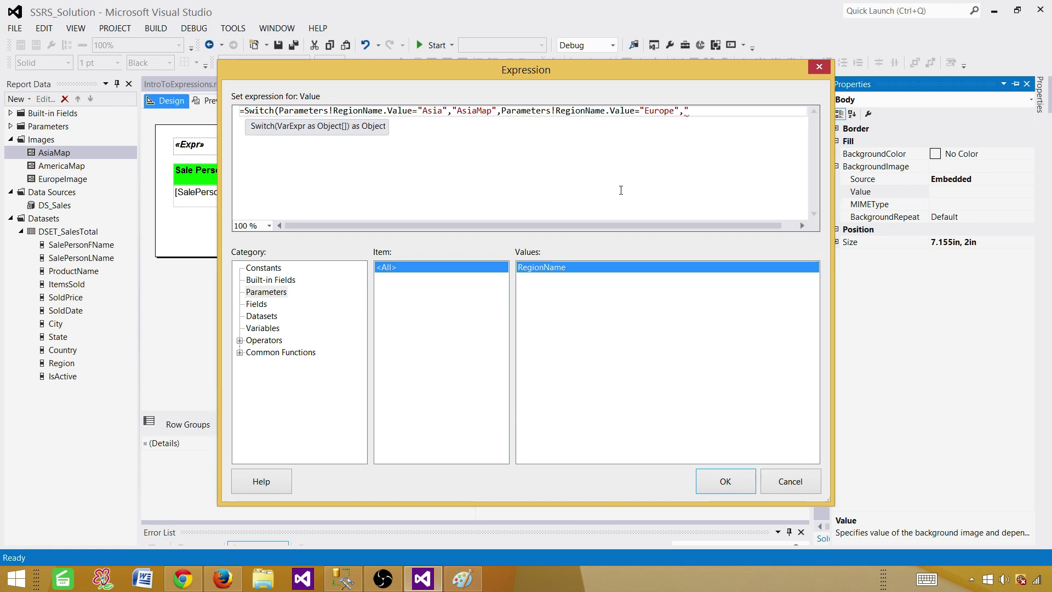
type("Eu")
type("rope")
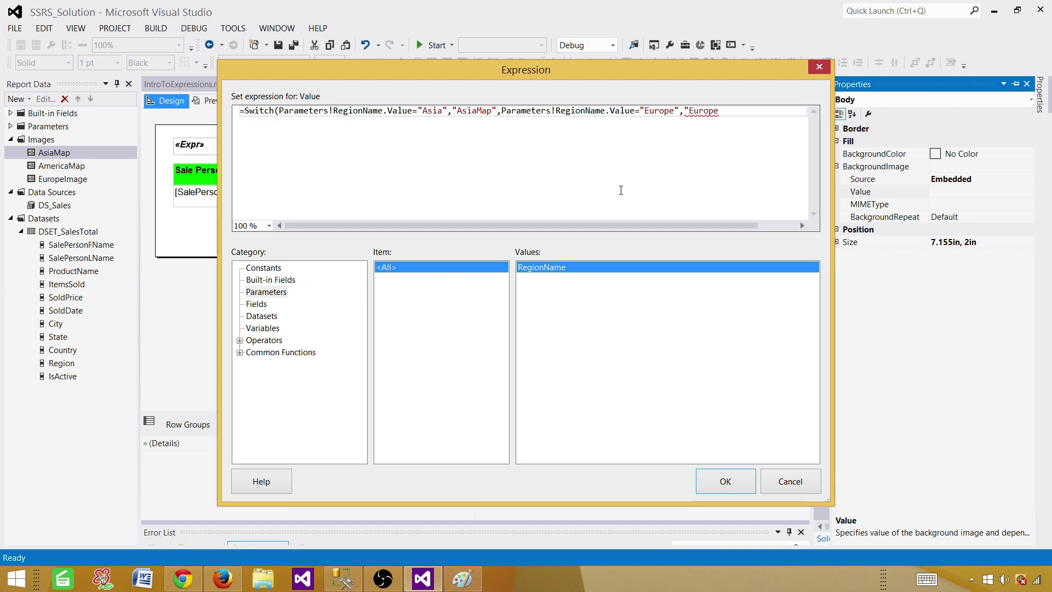
type("Image\",")
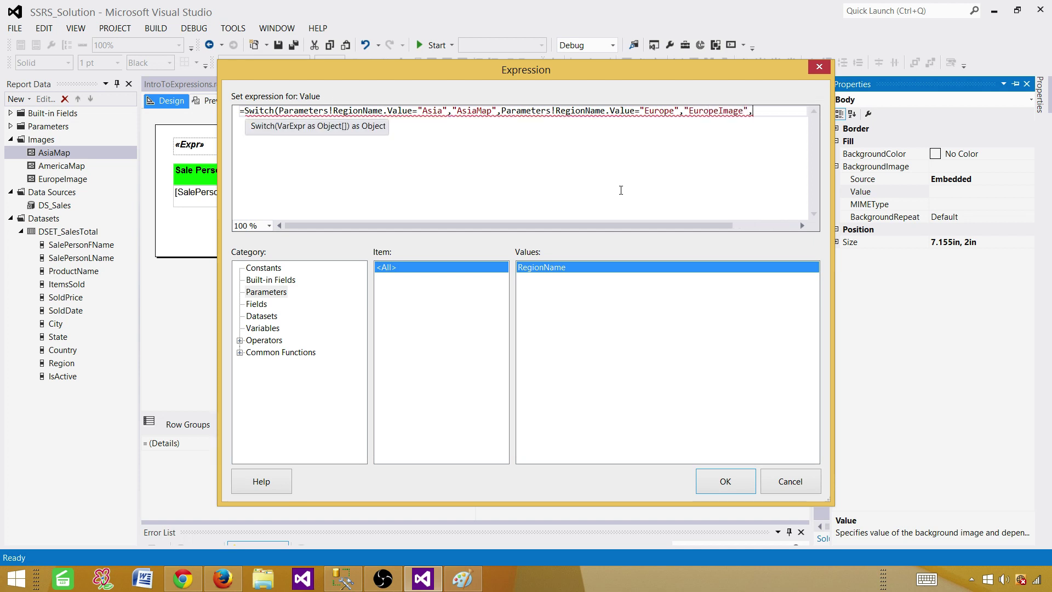
- Complete the Switch expression by returning "AmericaMap" when the RegionName parameter equals "North America", and accept it
double_click(581, 267)
left_click_drag(629, 224, 755, 221)
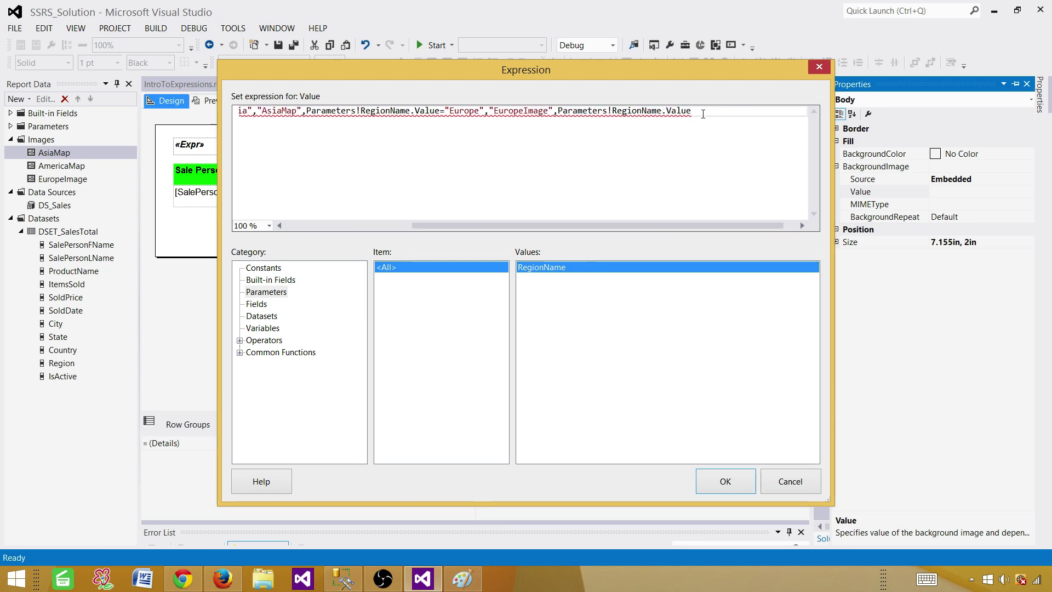
type("=\"N")
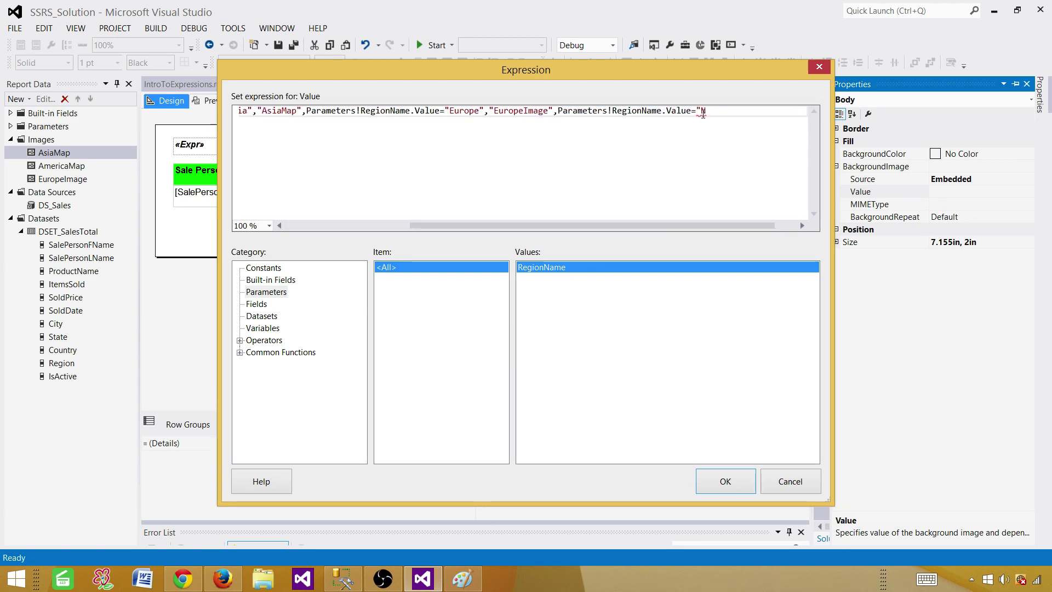
type("orth America")
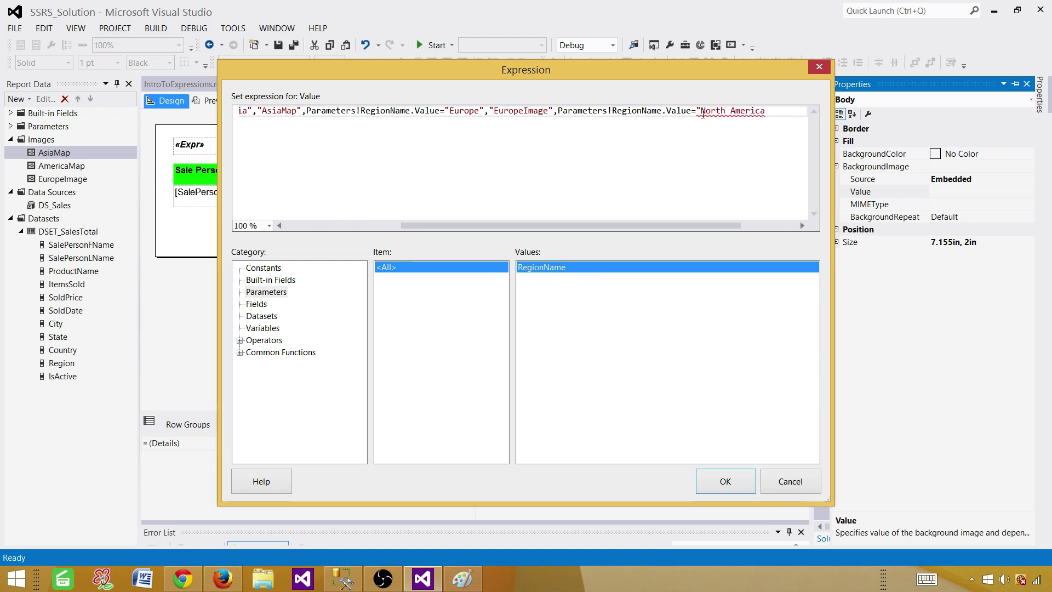
type("\",")
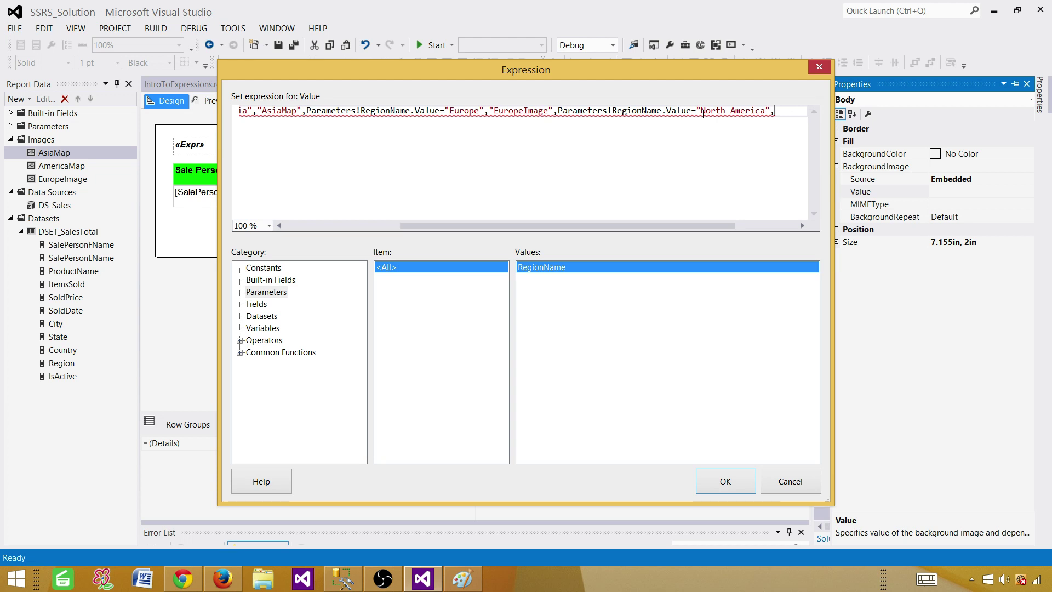
type("\"")
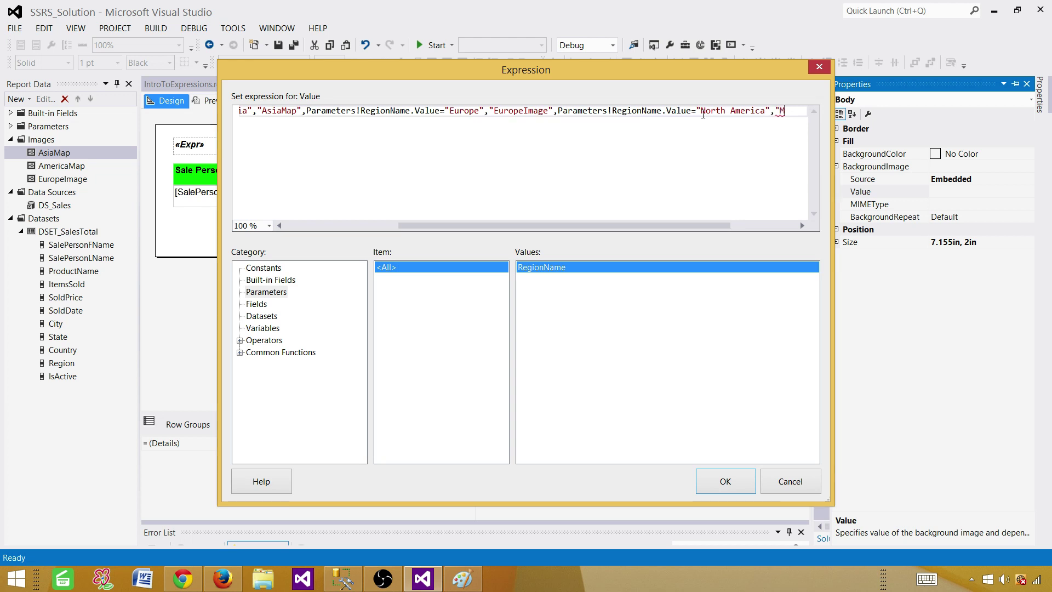
type("AmericaMAp")
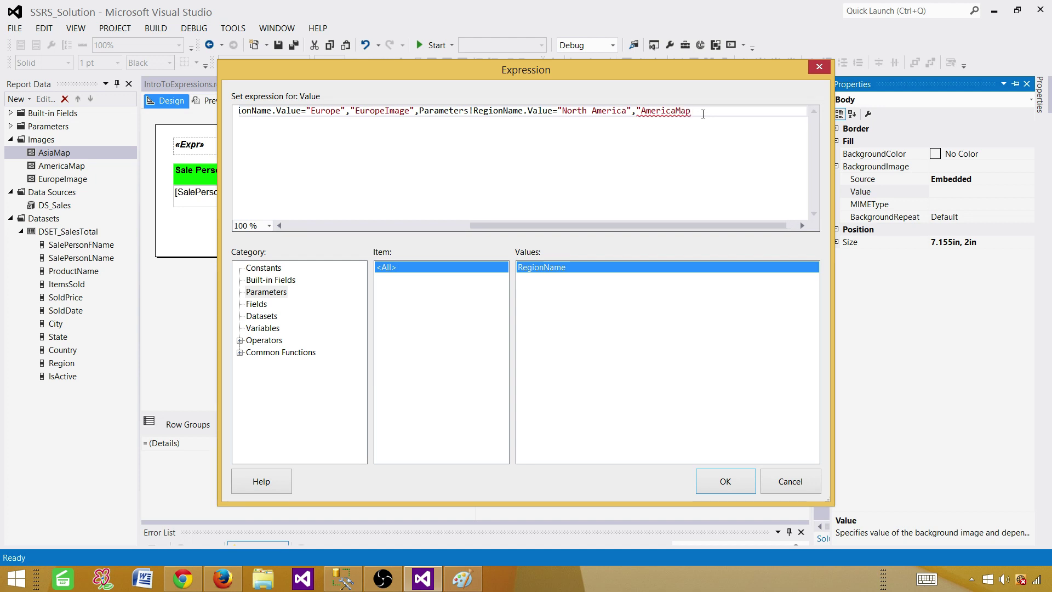
type("\")")
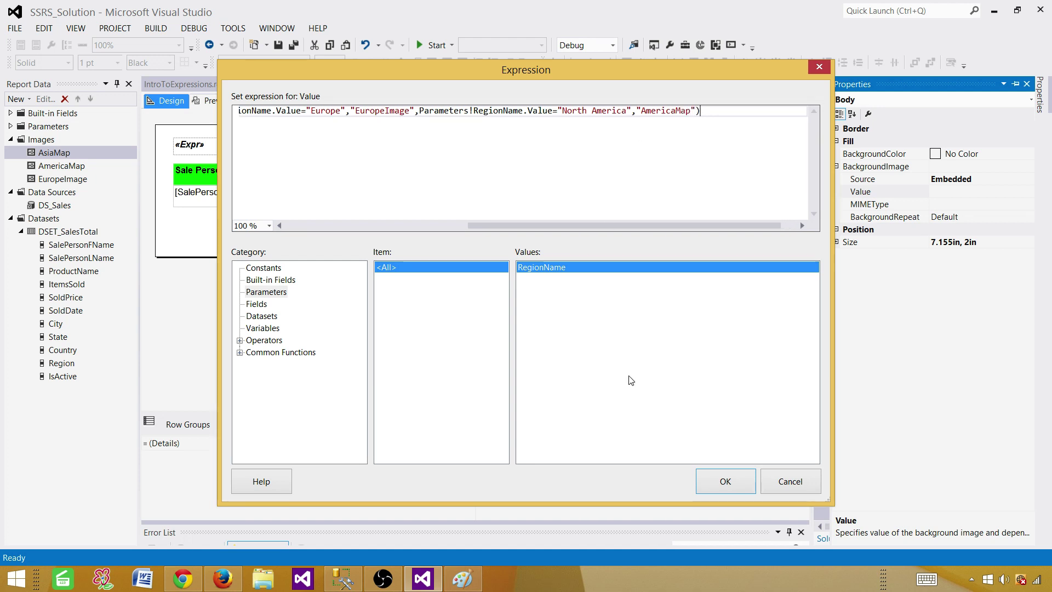
left_click(726, 481)
- Preview the report with the region name Asia to check its title color and background map
left_click(222, 104)
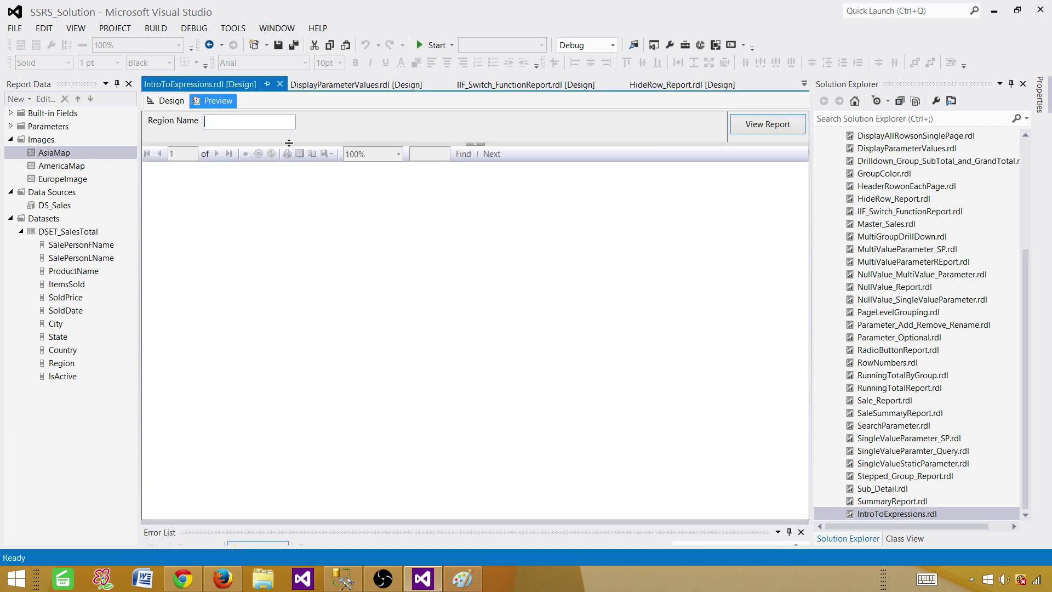
type("Asia")
key("Return")
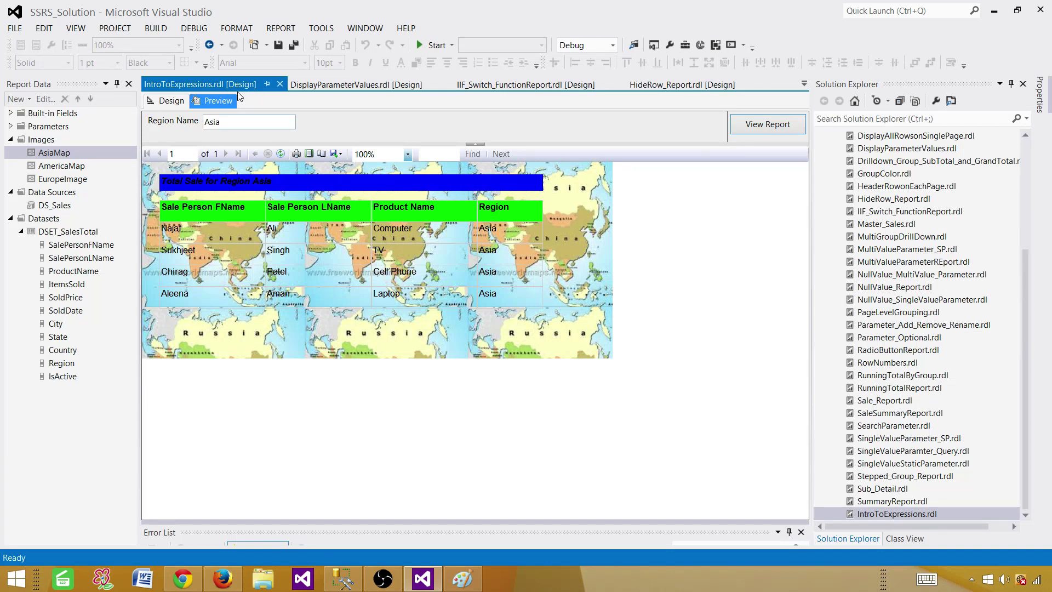
- Run the report preview again for the region Europe
left_click(233, 122)
double_click(205, 121)
type("Europe")
key("Return")
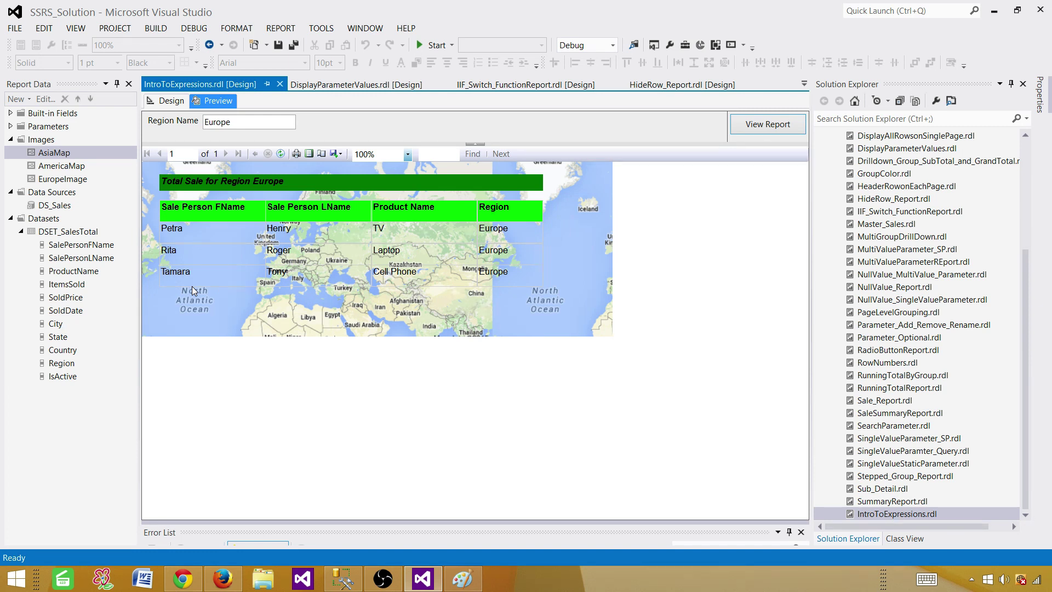
- Run the report preview again for the region North America
left_click_drag(239, 121, 160, 122)
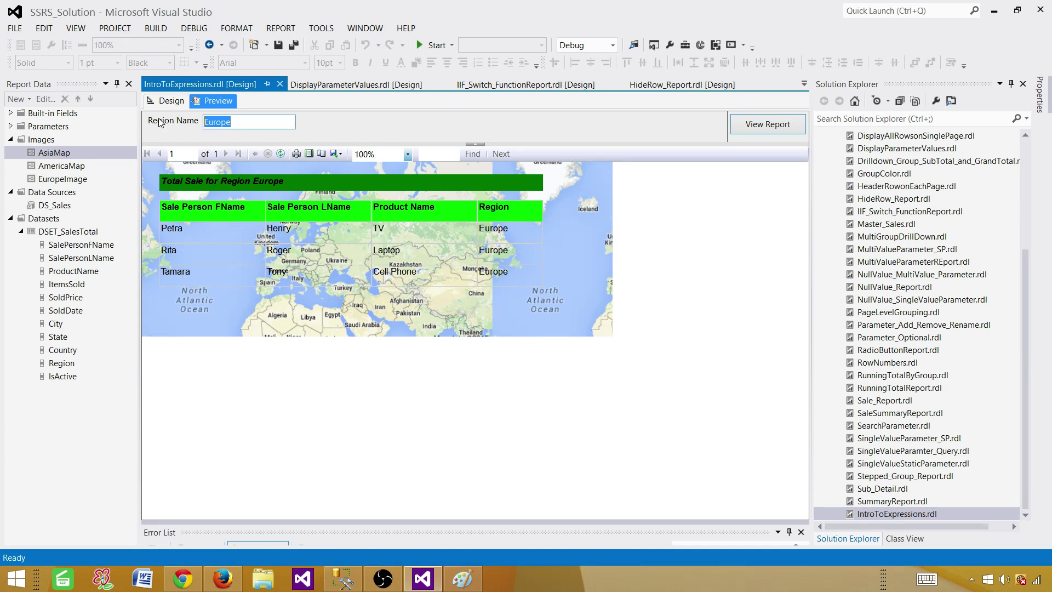
type("North America")
key("Return")
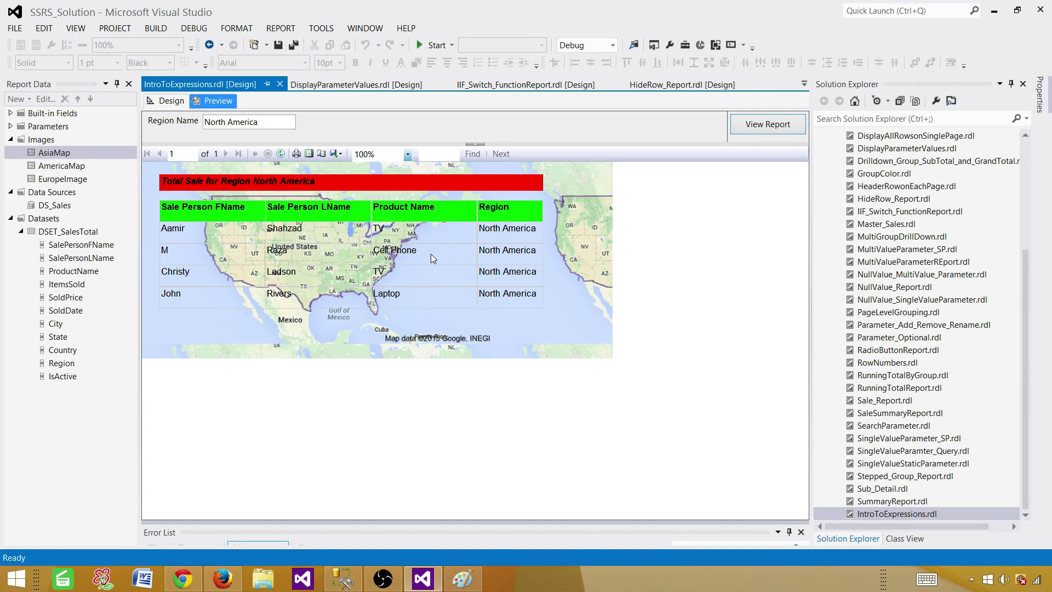
- Back in the report design, open the font color expression of the table's detail row and clear its contents
left_click(171, 101)
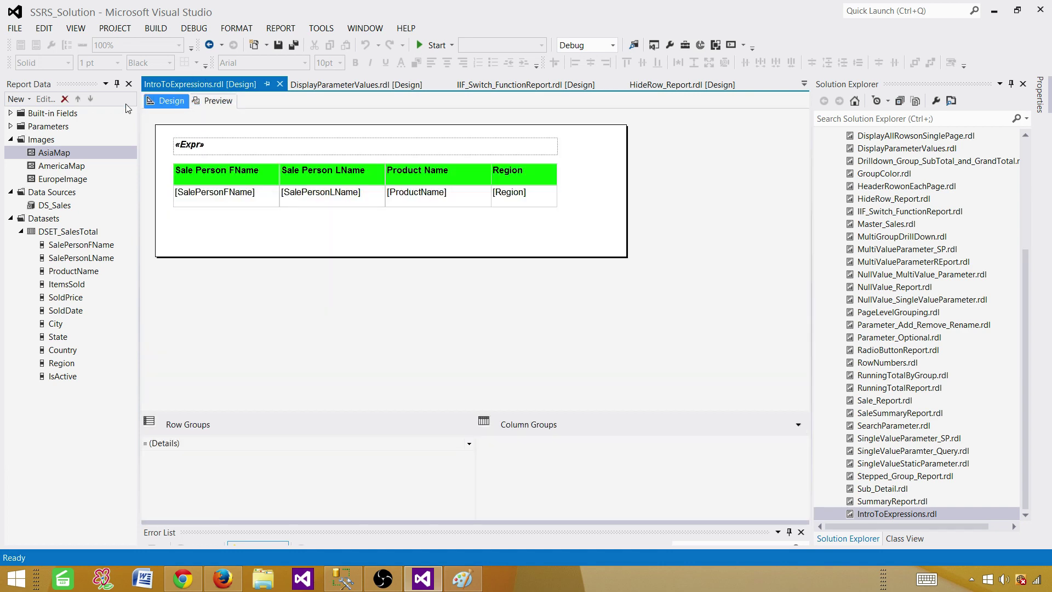
left_click(539, 199)
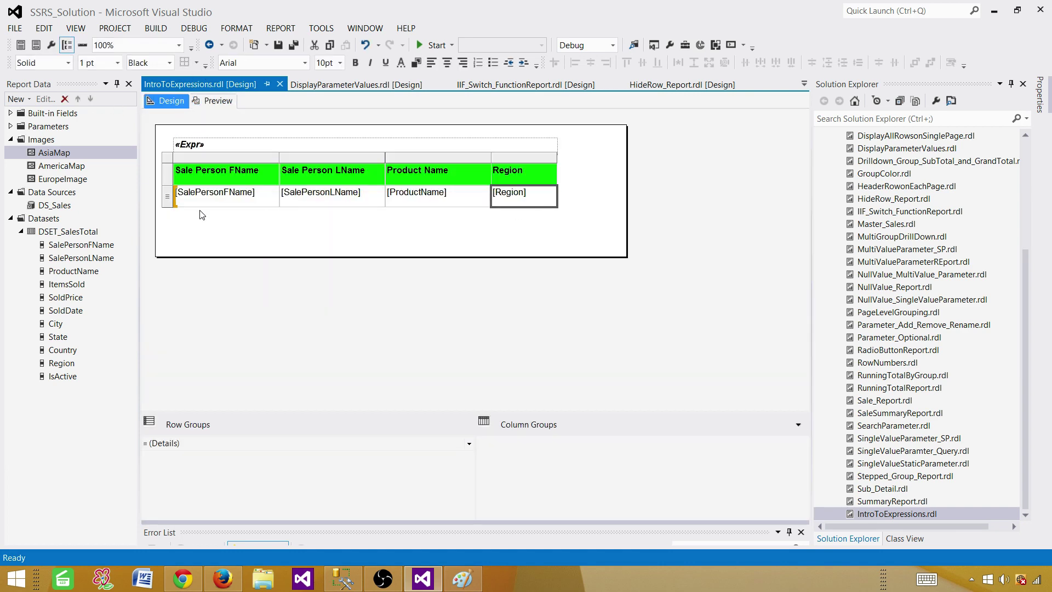
left_click(170, 200)
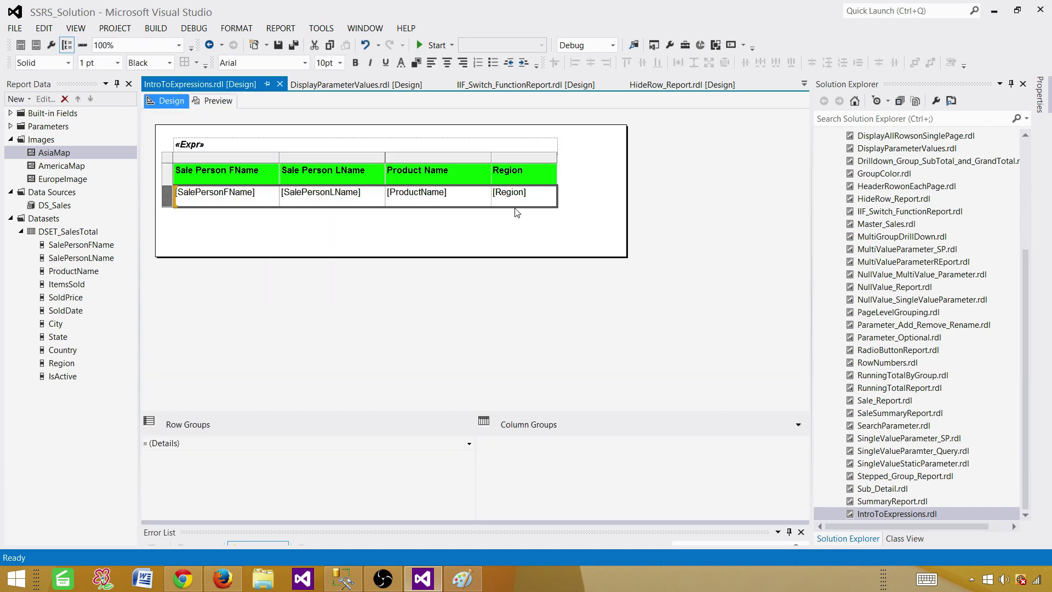
left_click(1039, 95)
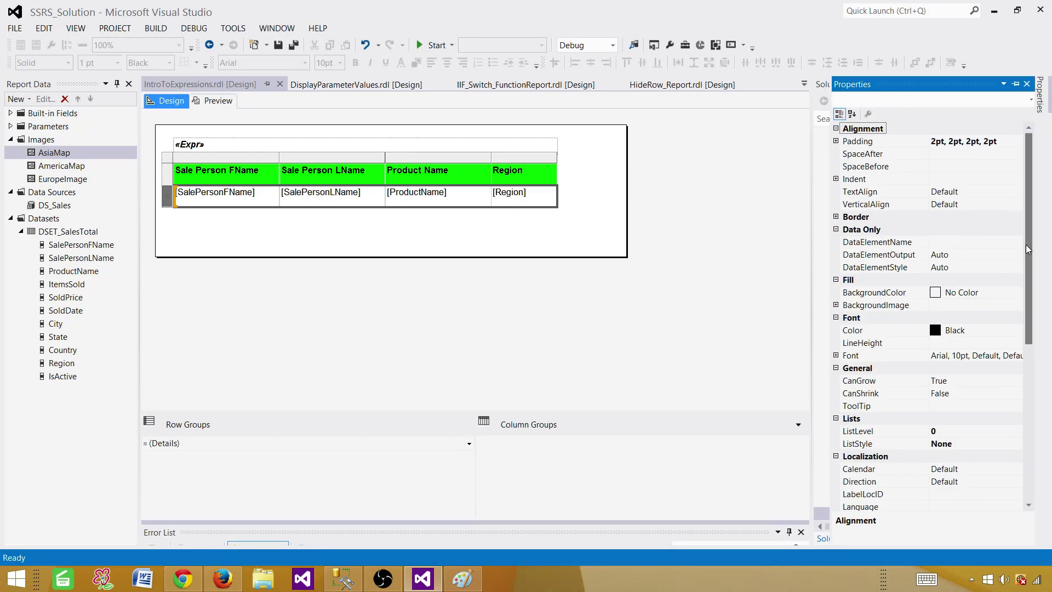
left_click(1017, 331)
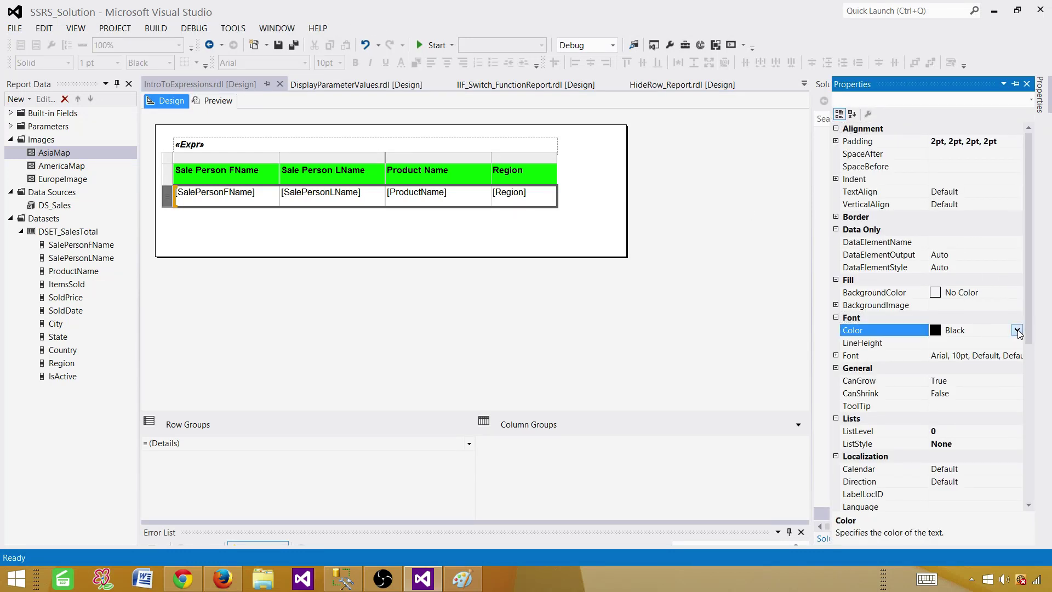
left_click(1017, 331)
left_click(964, 447)
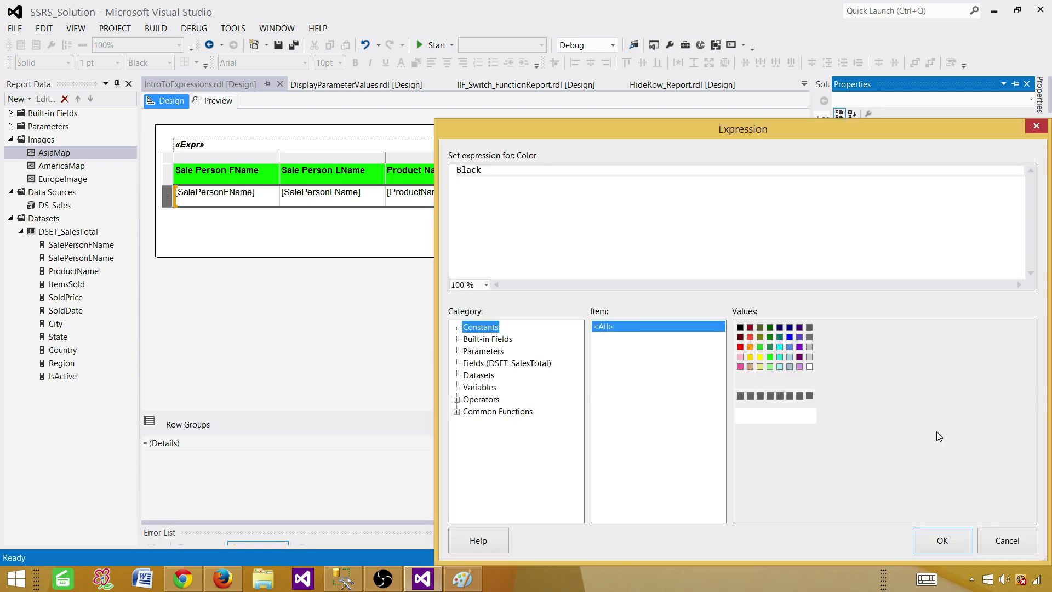
left_click(570, 188)
key("ctrl+a")
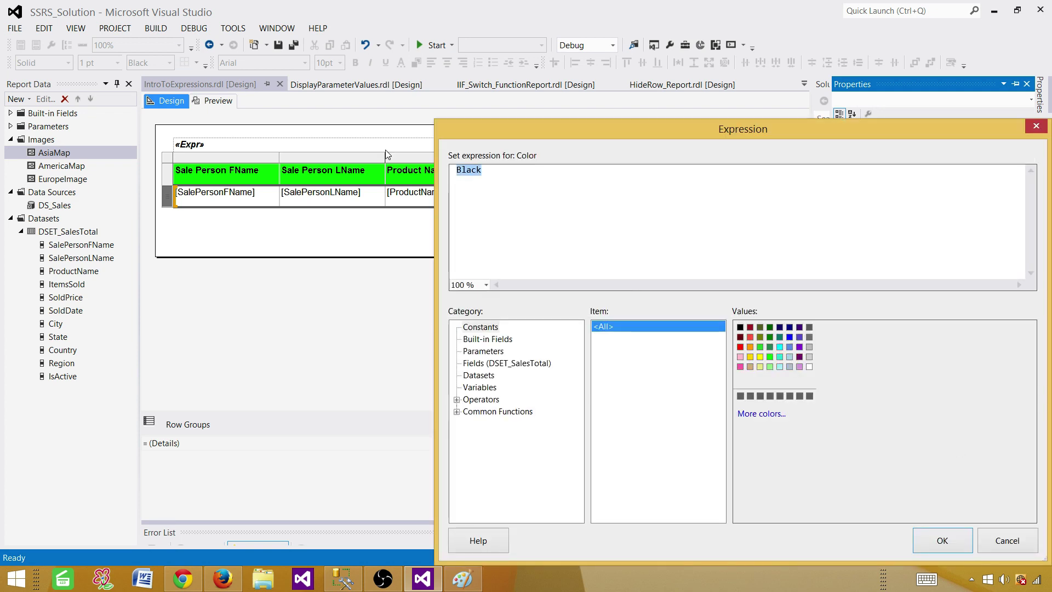
key("Delete")
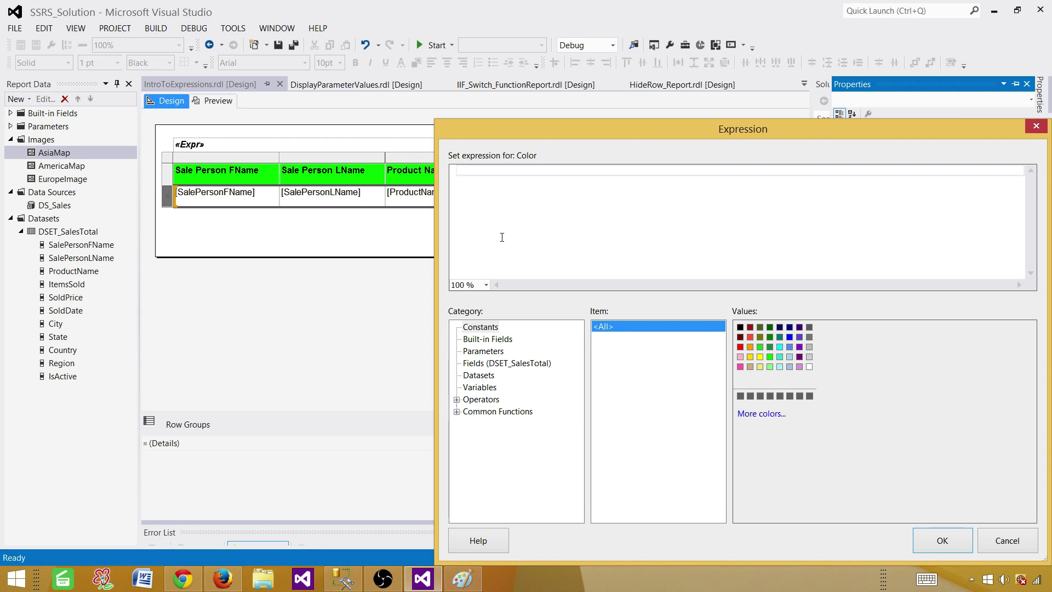
- Enter the font color expression =IIf(Fields!Region.Value="North America","Red","Yellow"), picking the Region field from the dataset fields
type("==")
key("BackSpace")
type("f(")
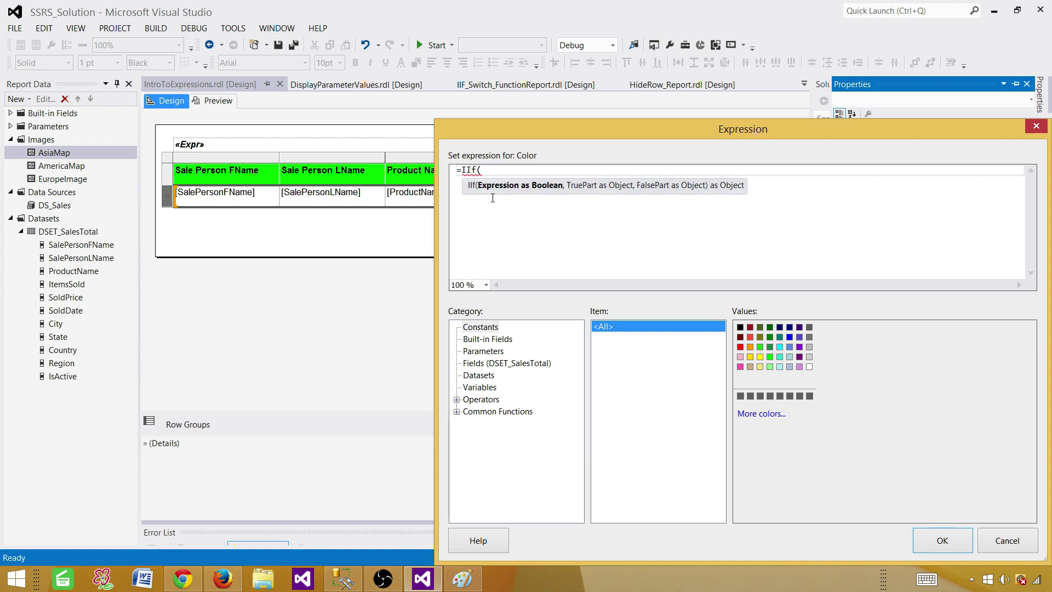
left_click(499, 364)
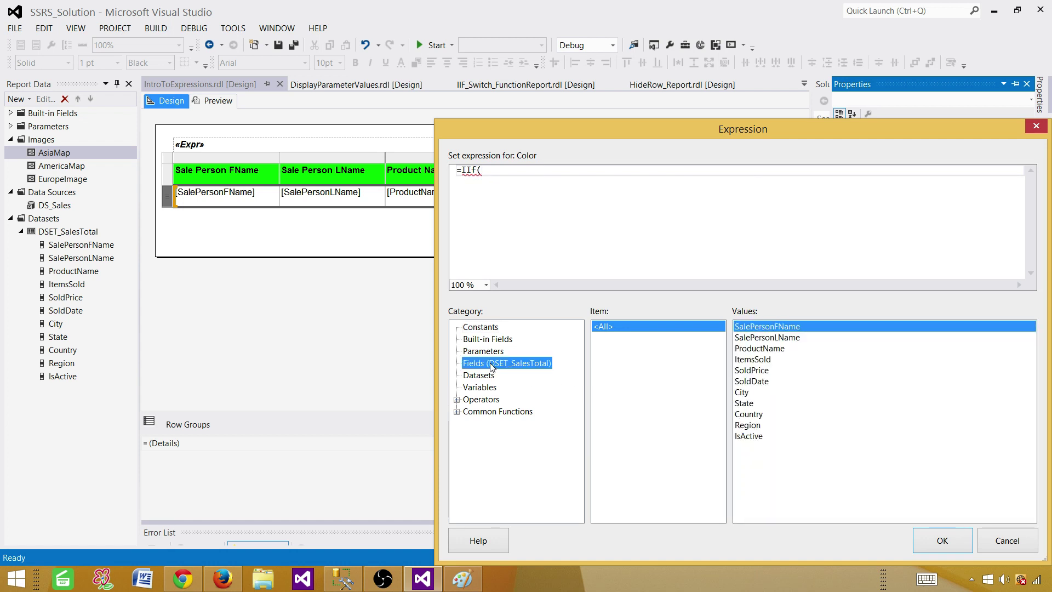
double_click(749, 427)
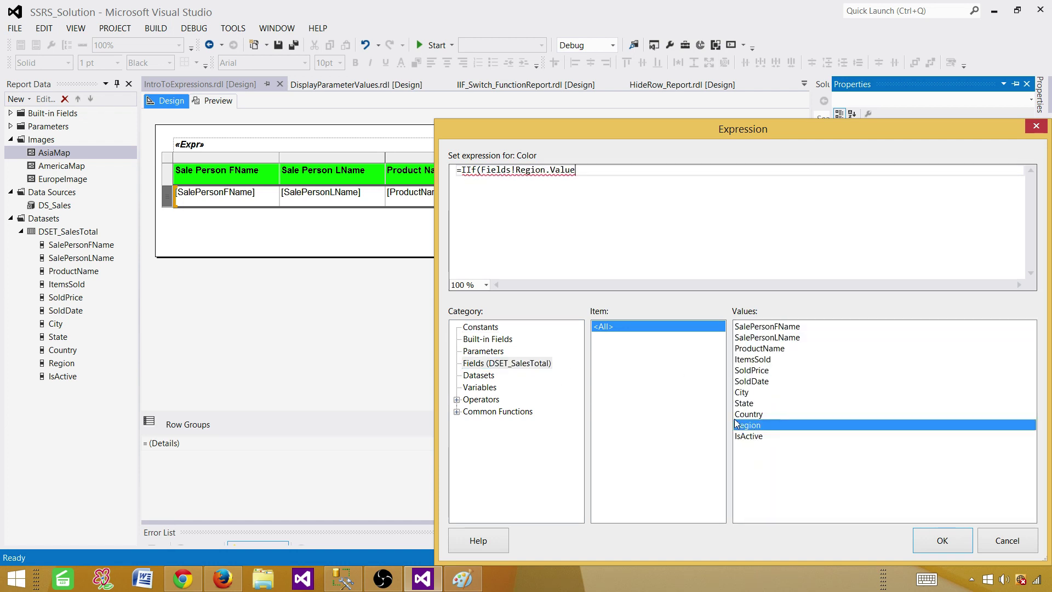
type("=\"")
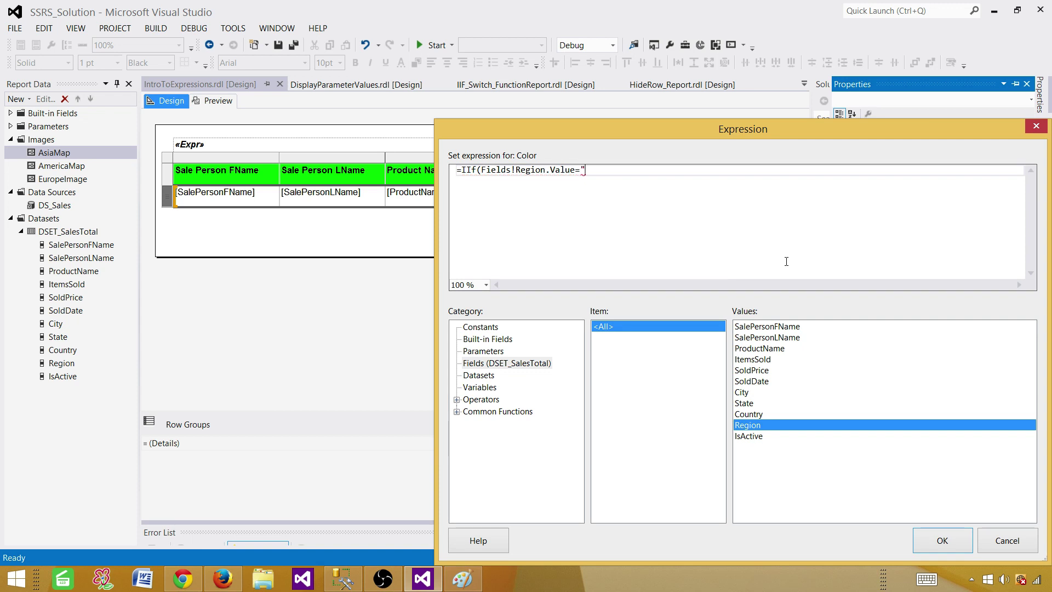
type("North America\"")
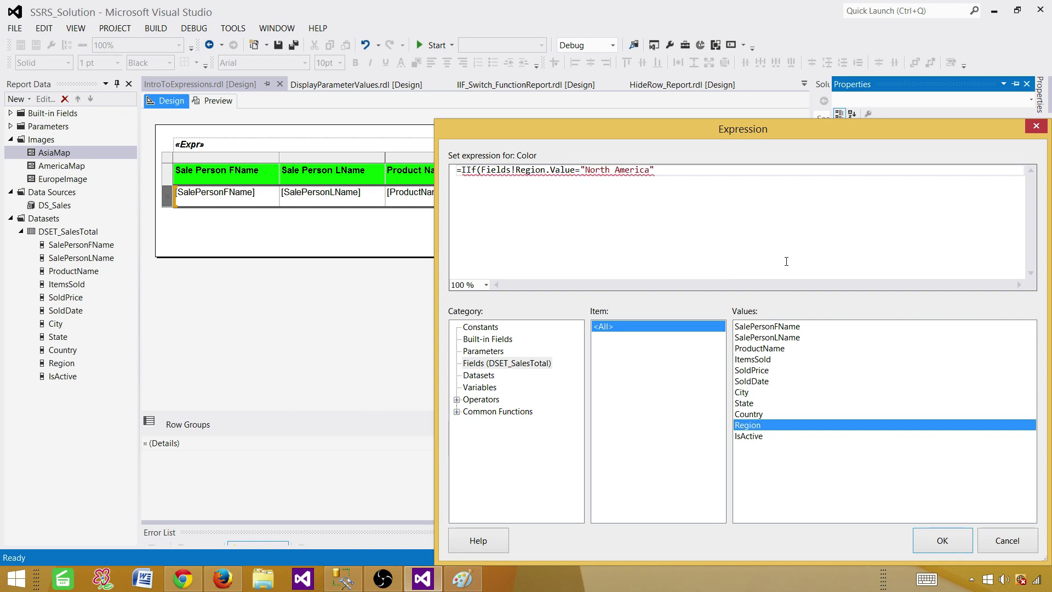
type(",\"")
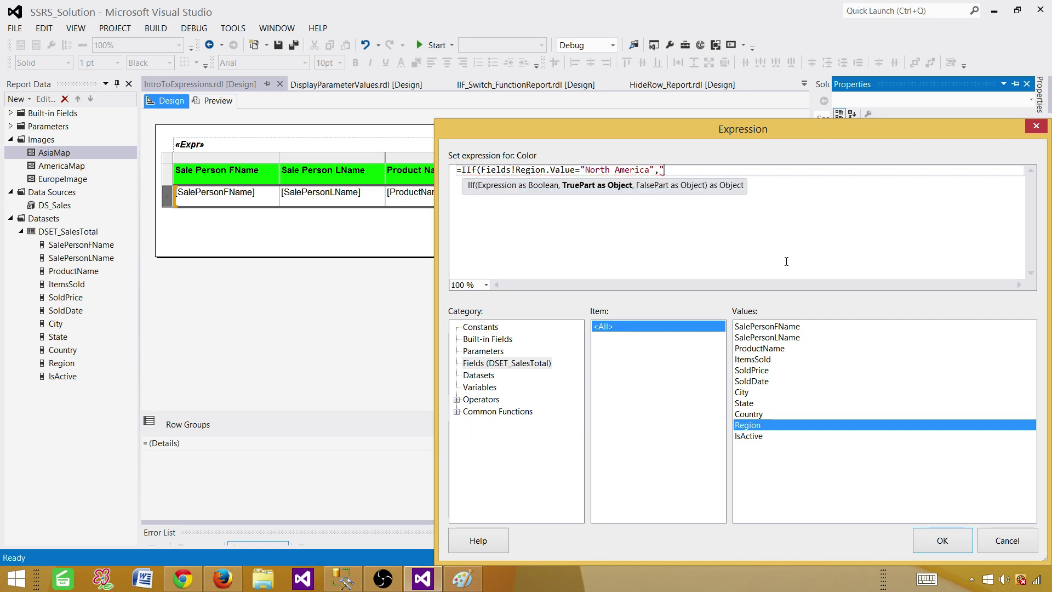
type("Red\",\"")
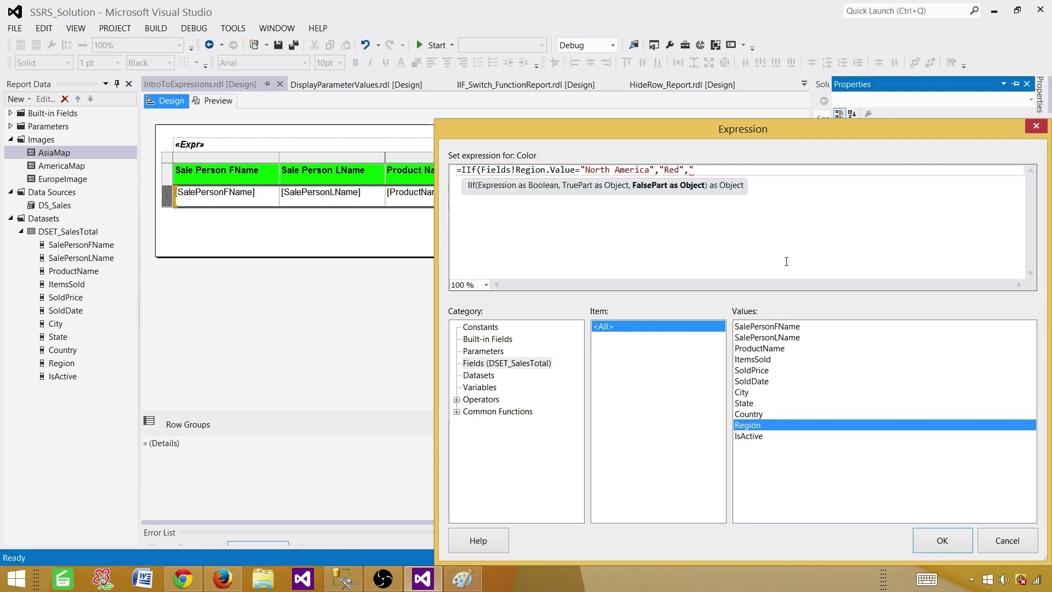
type("Yellow")
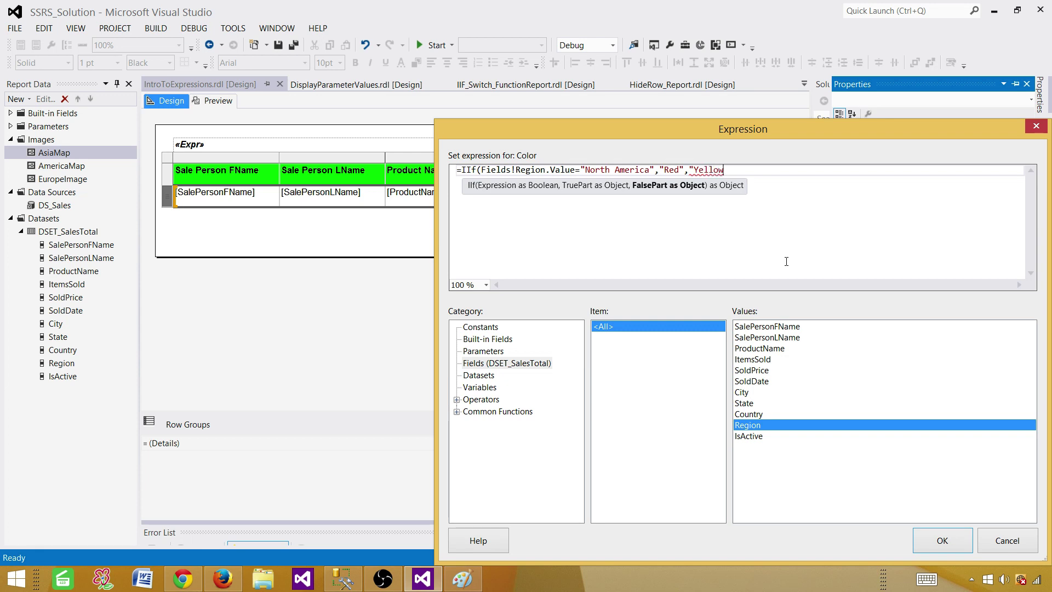
type("\")")
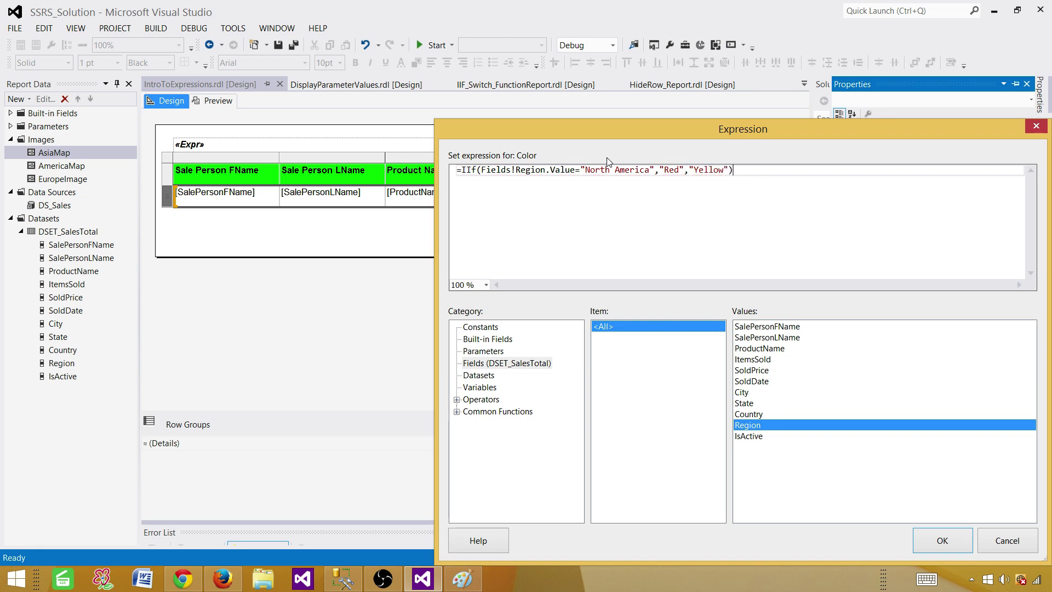
- Copy the entire font color expression for reuse and accept it for the detail row
left_click(611, 171)
left_click_drag(481, 171, 656, 171)
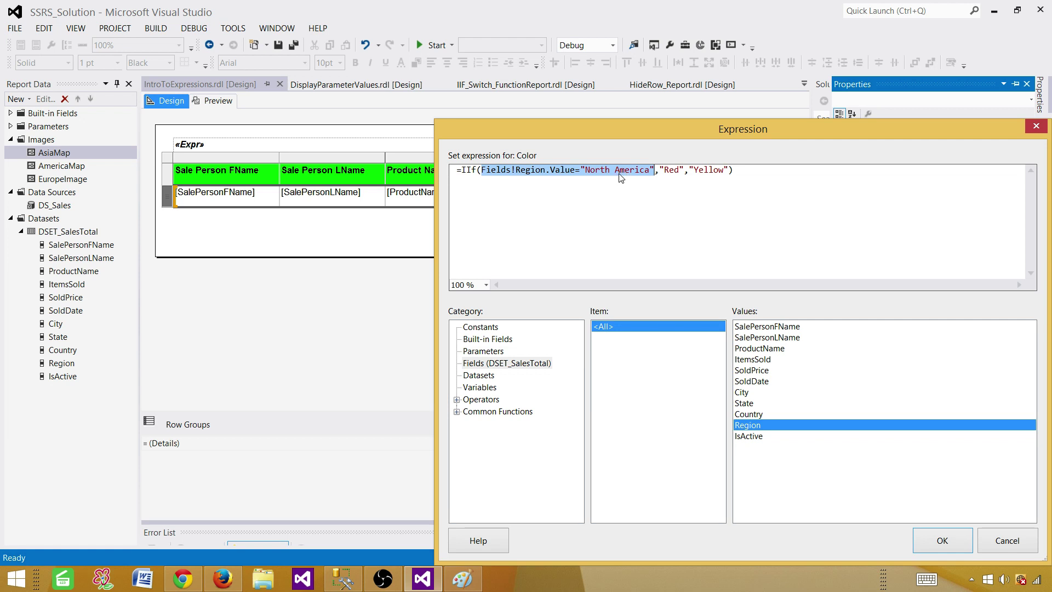
left_click(685, 171)
left_click_drag(685, 171, 659, 172)
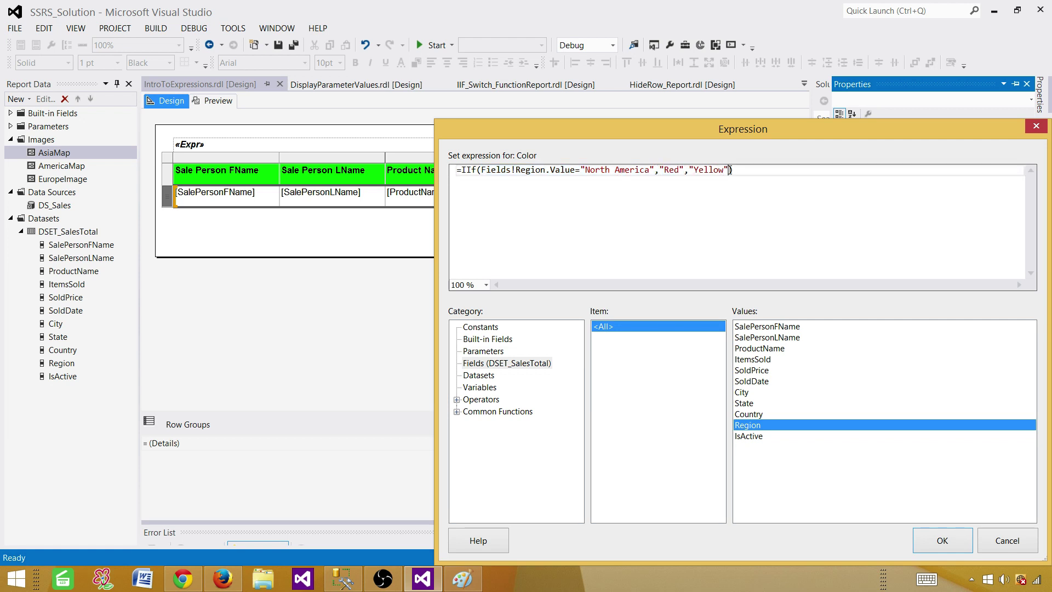
left_click_drag(750, 174, 680, 171)
left_click(457, 171, "shift")
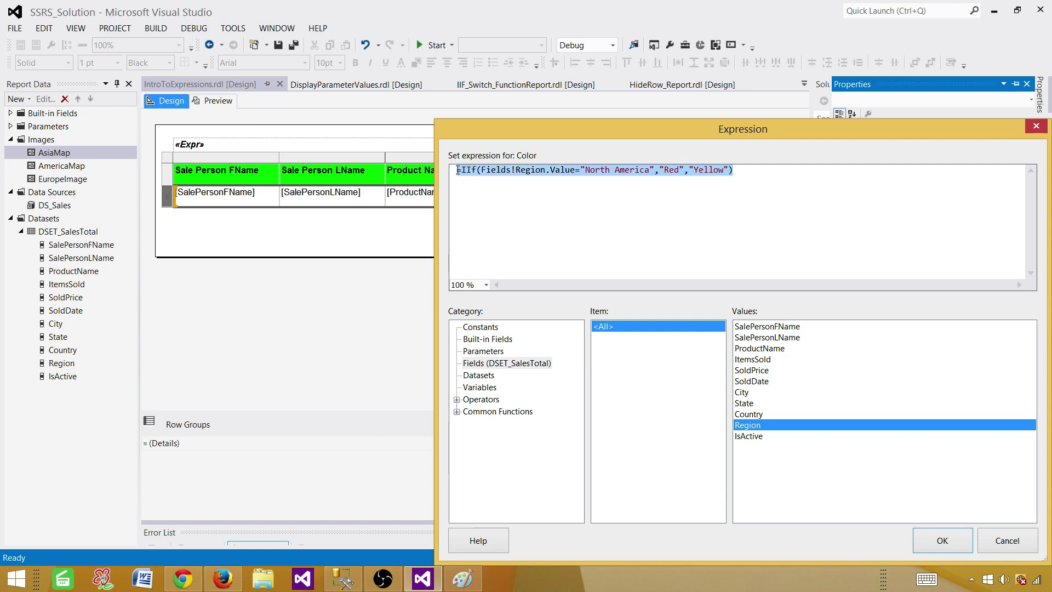
right_click(478, 171)
left_click(520, 219)
left_click(651, 209)
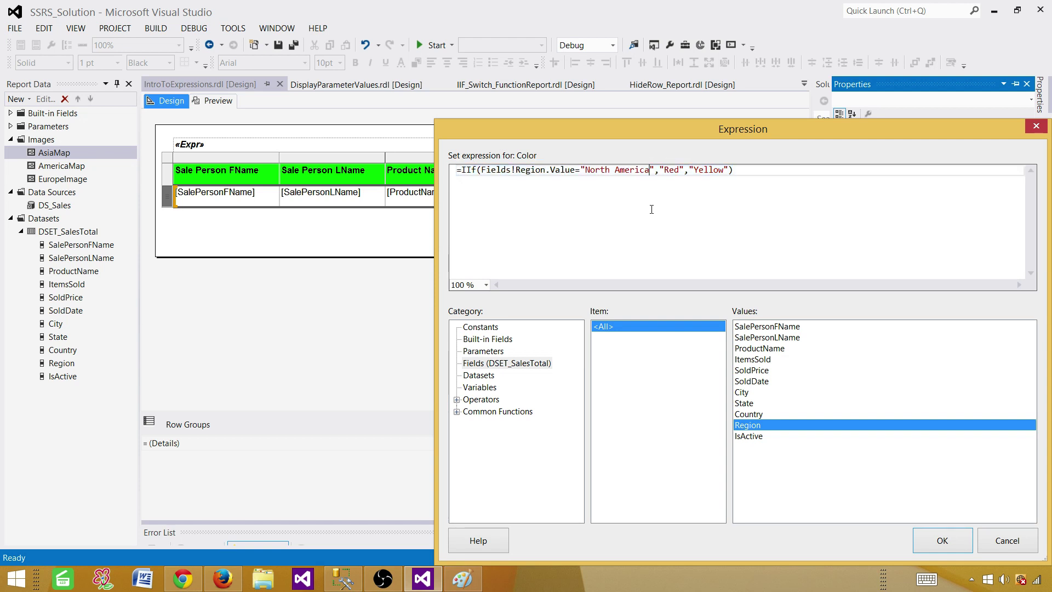
left_click(934, 541)
- Preview the report with the region name Asia to check the font color of the detail rows
left_click(232, 103)
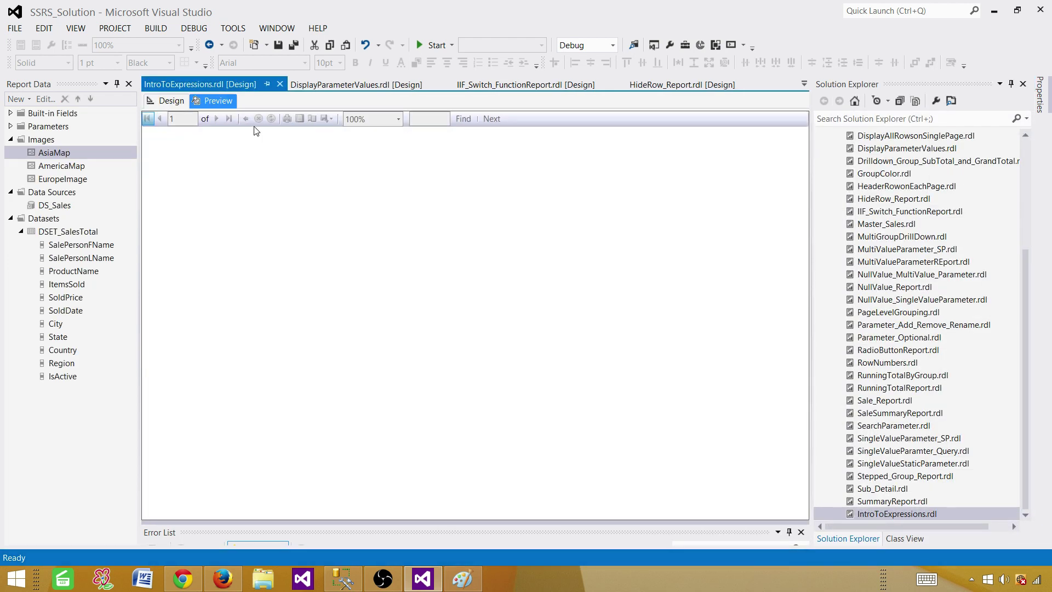
left_click(240, 118)
type("N")
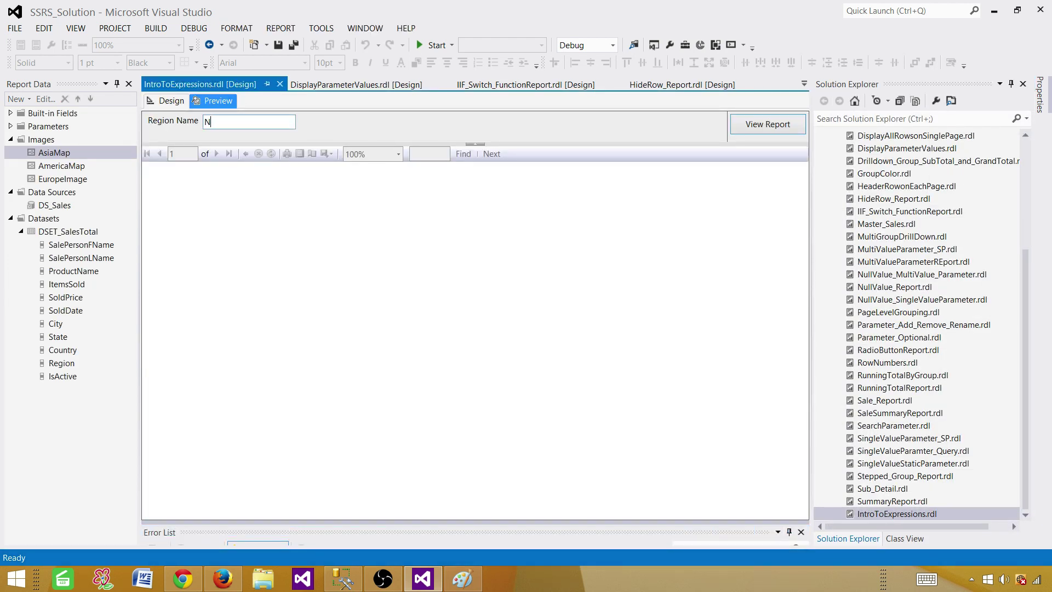
type("sia")
key("Return")
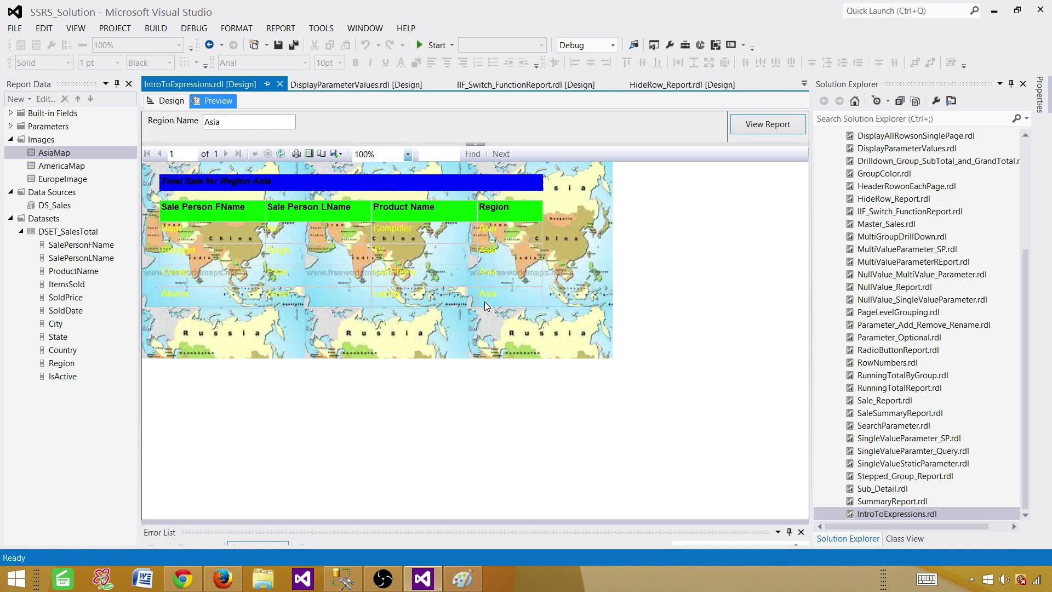
- Run the report preview again for the region North America to check the detail rows' font color
key("Tab")
type("North Ameri")
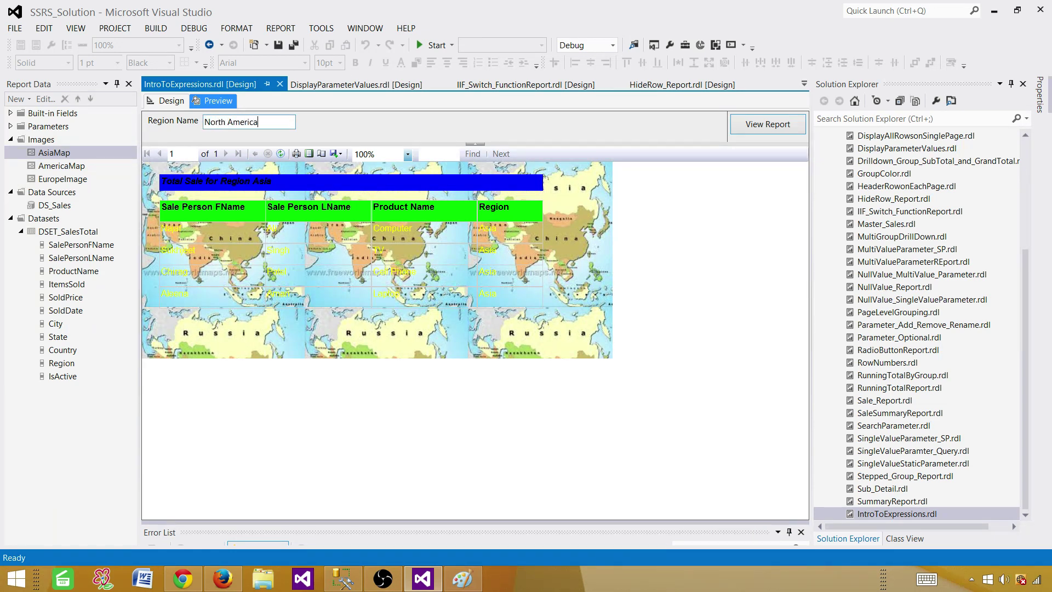
left_click(782, 129)
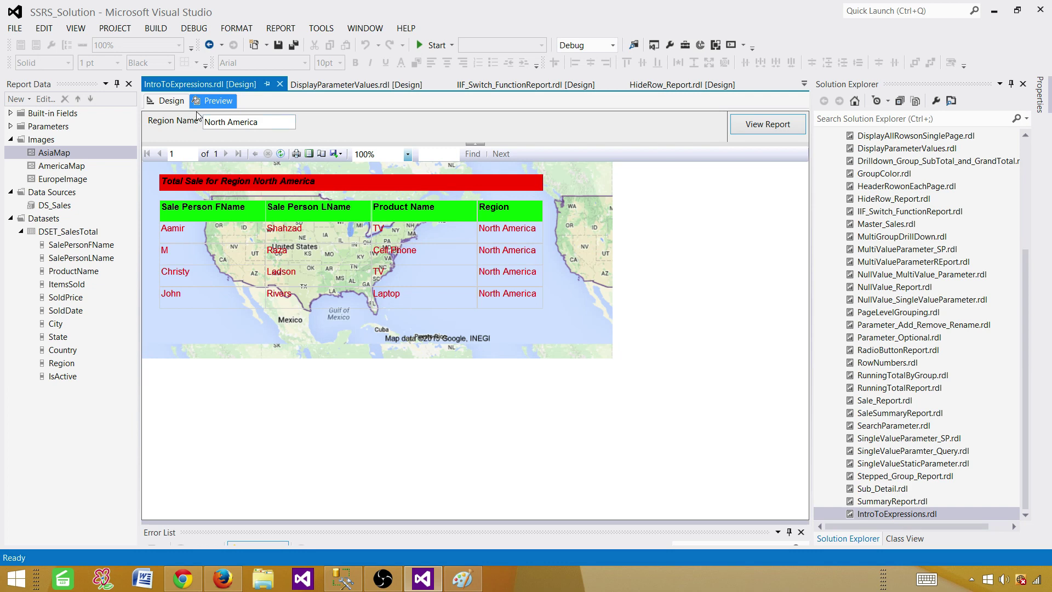
- Back in the report design, open the detail row's FontSize expression and replace its contents with the copied IIf expression
left_click(172, 103)
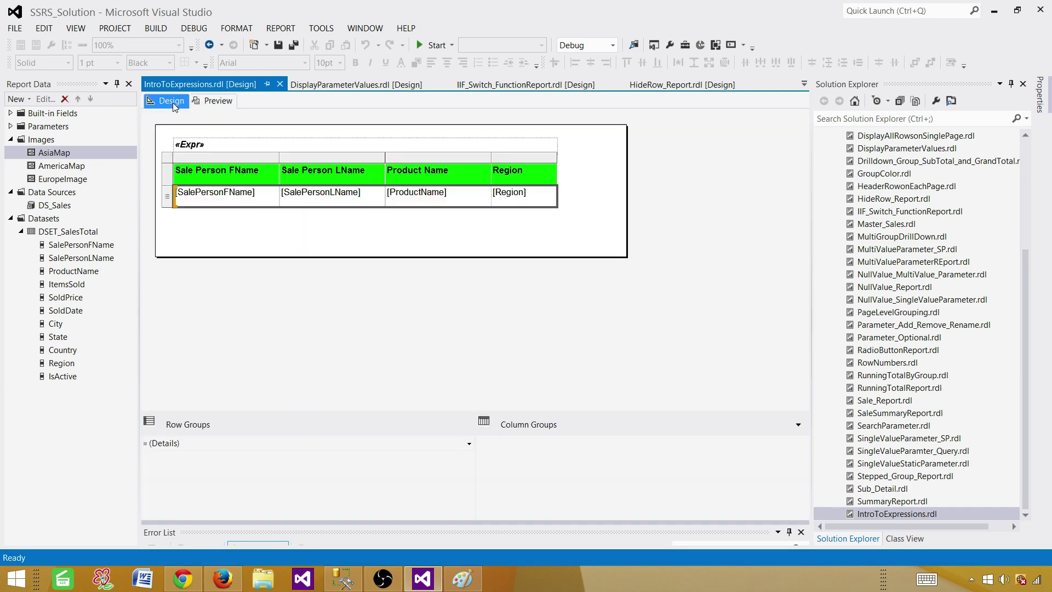
left_click(170, 199)
key("F4")
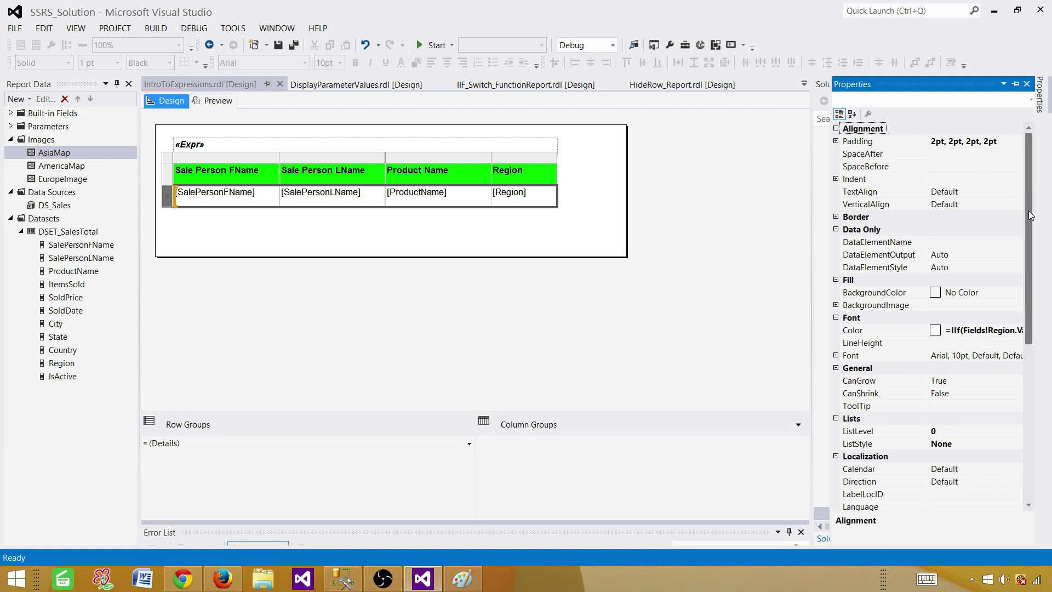
left_click_drag(1031, 215, 1030, 249)
left_click(852, 284)
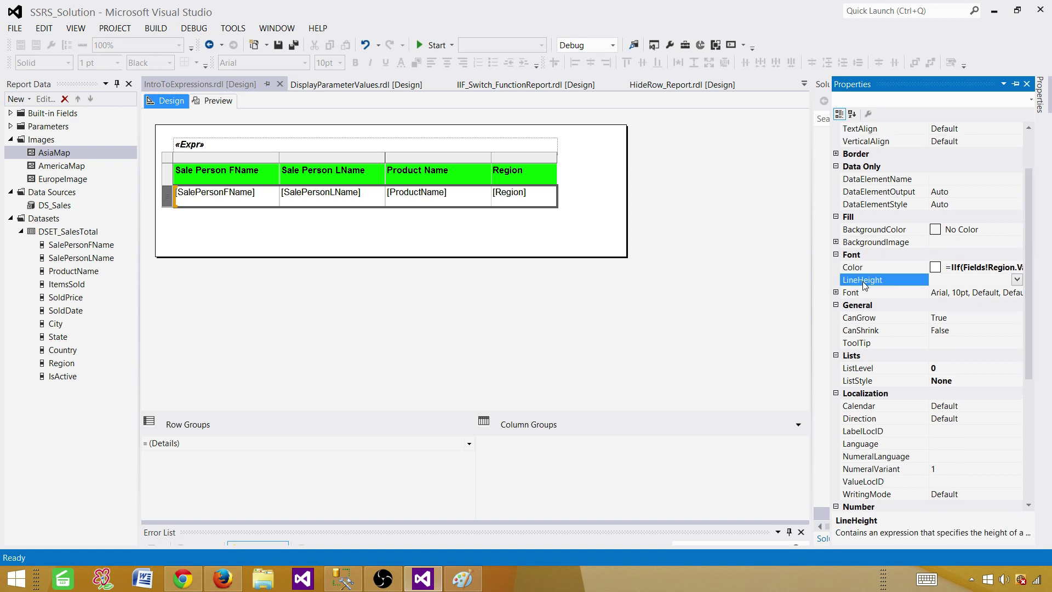
left_click(836, 293)
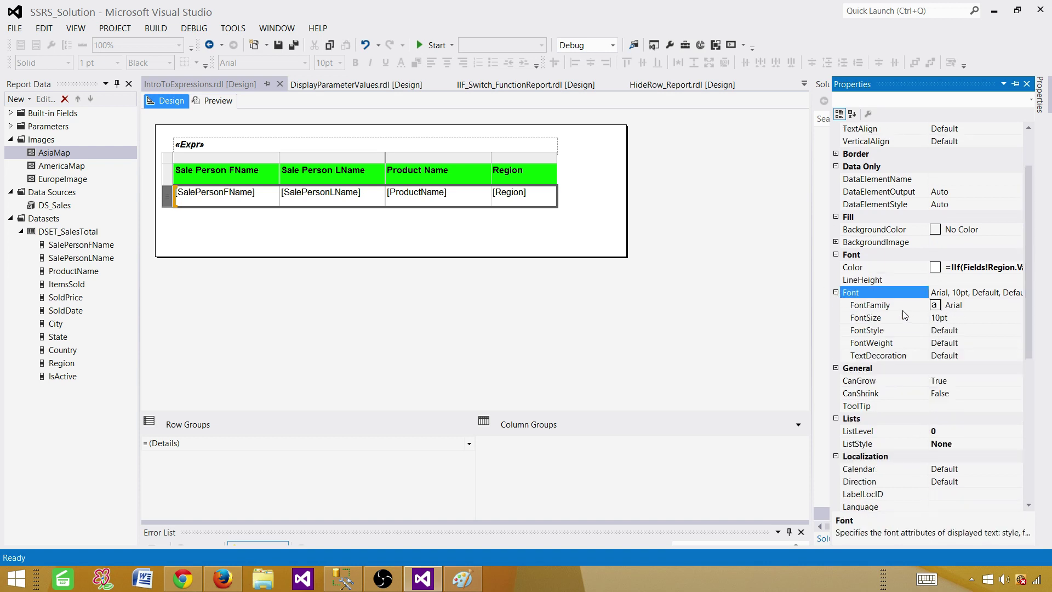
left_click(967, 320)
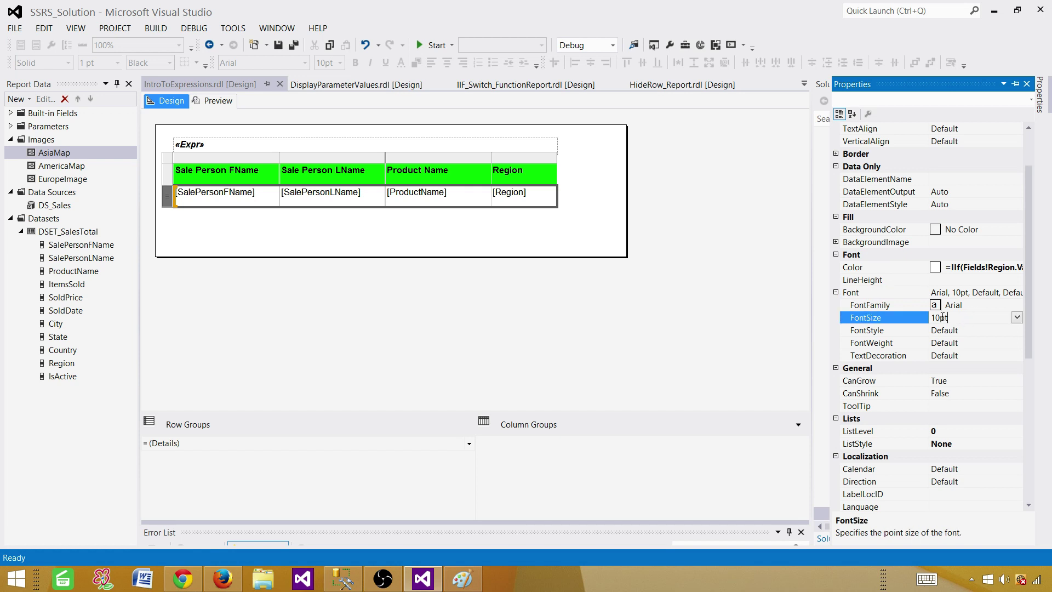
left_click(1003, 305)
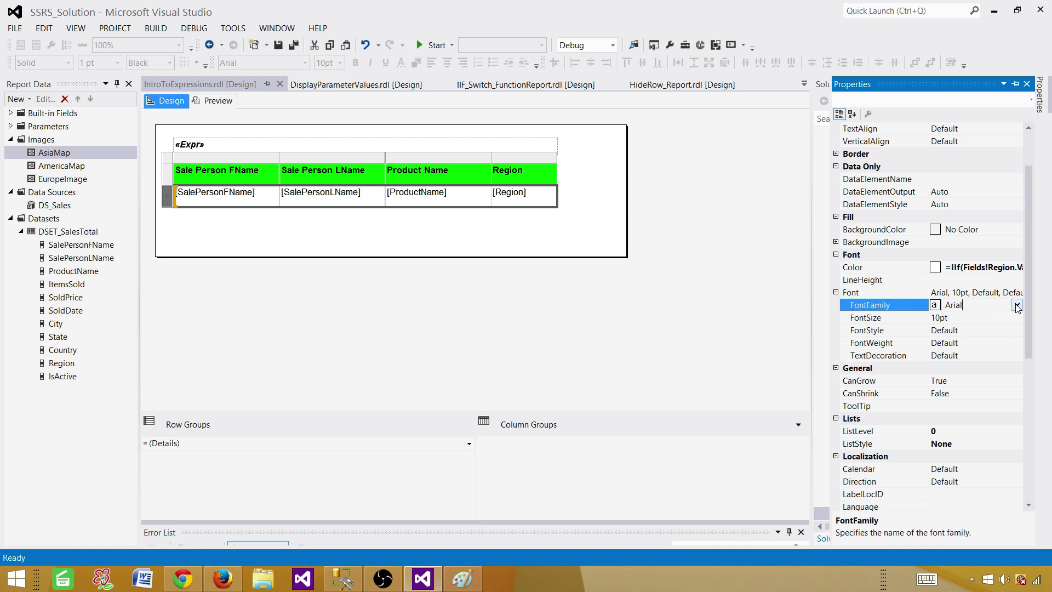
left_click(1016, 318)
left_click(1017, 317)
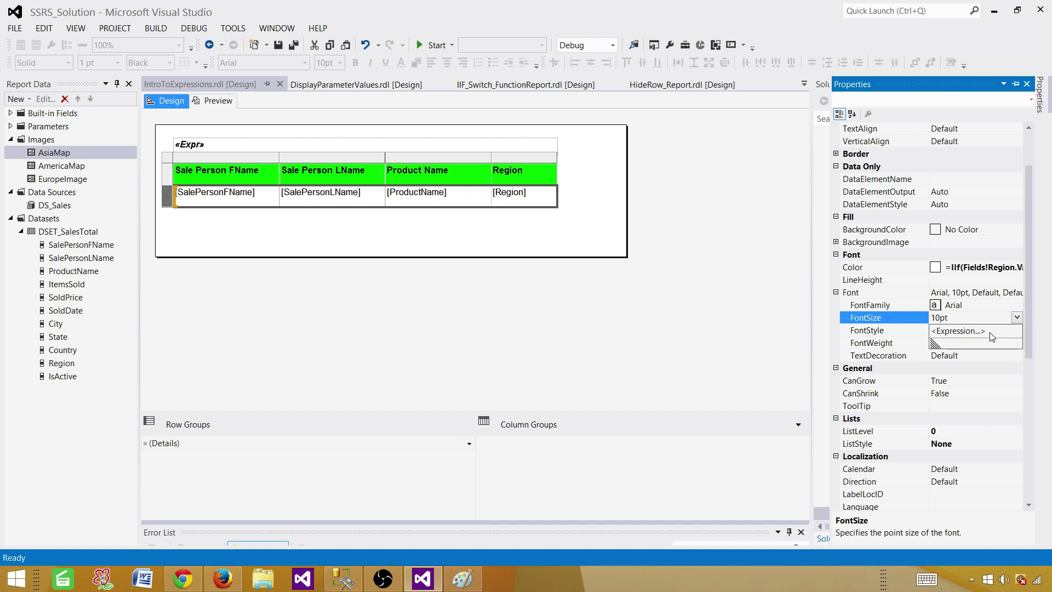
left_click(970, 332)
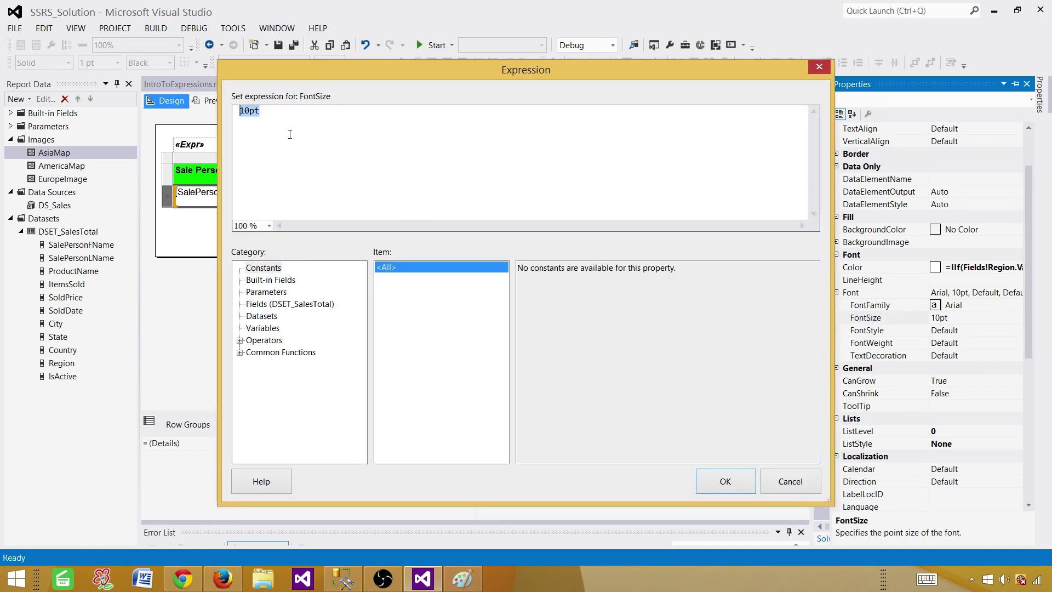
key("ctrl+v")
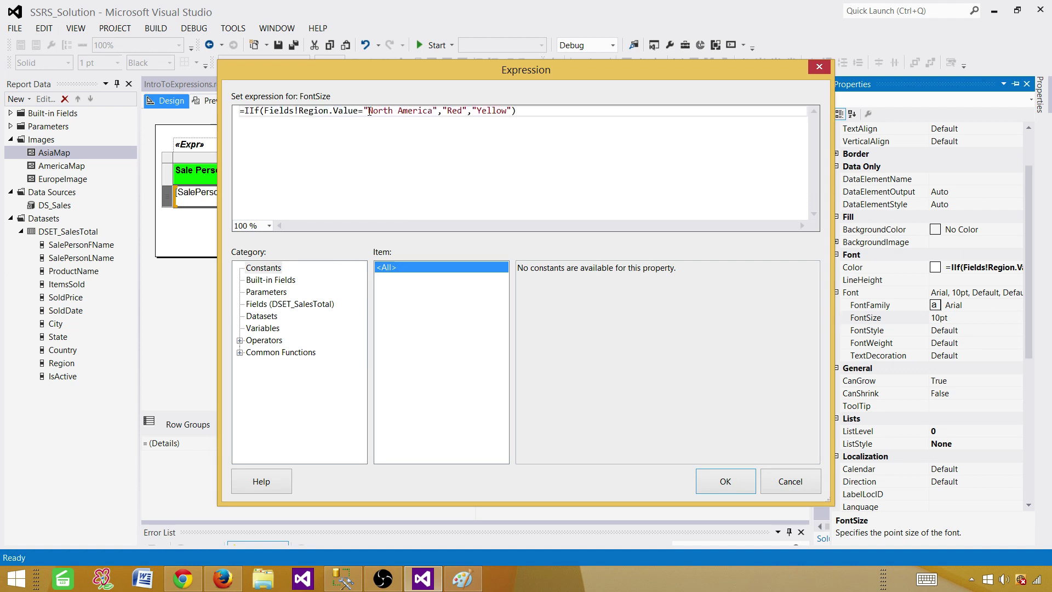
- Change the font size expression's results to "20pt" for North America and "30pt" otherwise, and accept it
left_click_drag(442, 112, 465, 112)
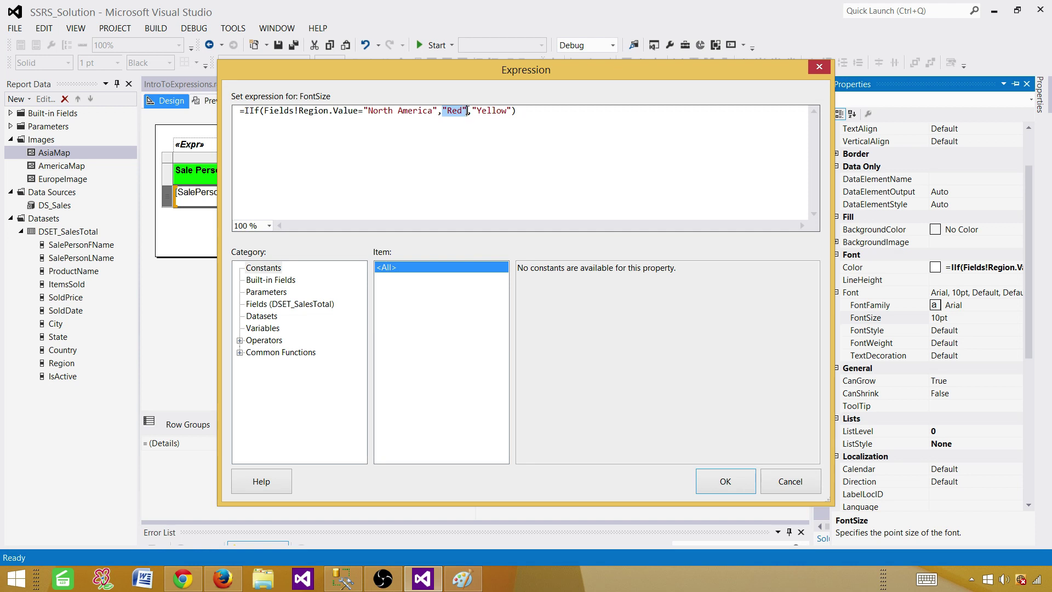
type("20")
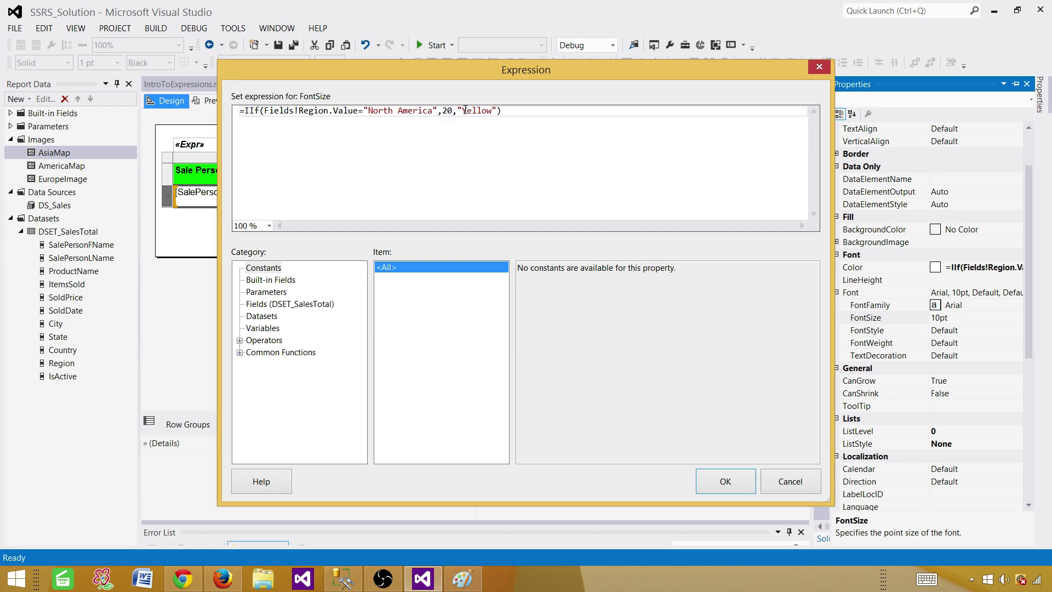
type("pt")
left_click_drag(509, 111, 466, 111)
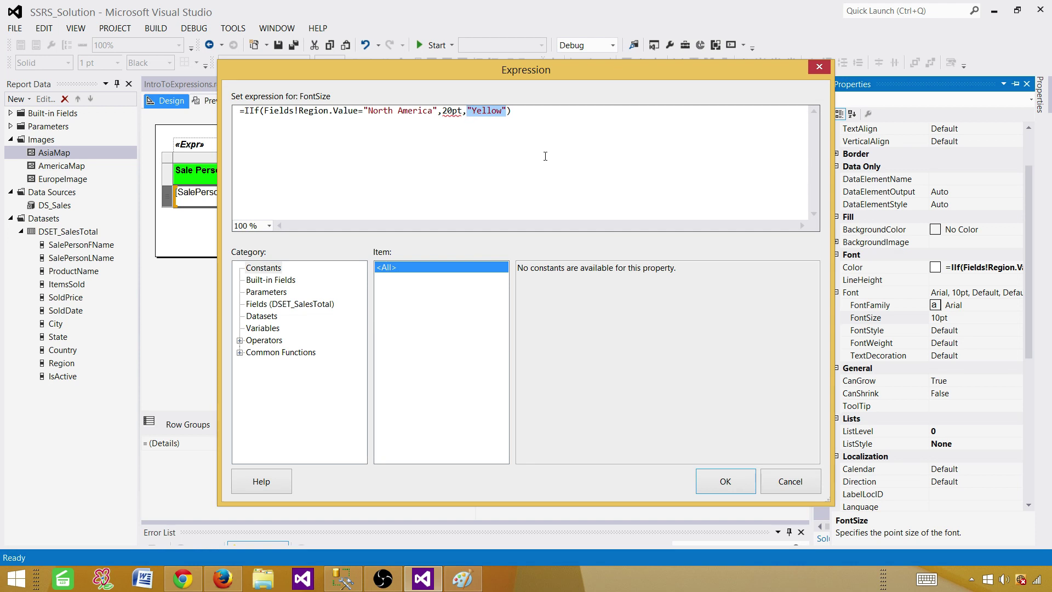
type("30pt")
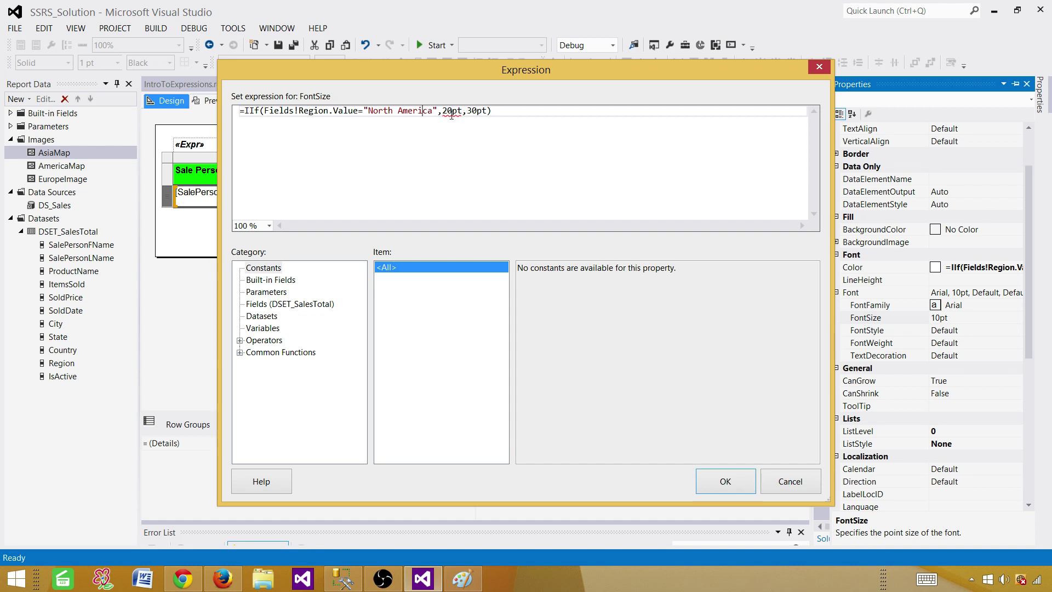
type("\"")
type("\"")
type("\"")
type("\"")
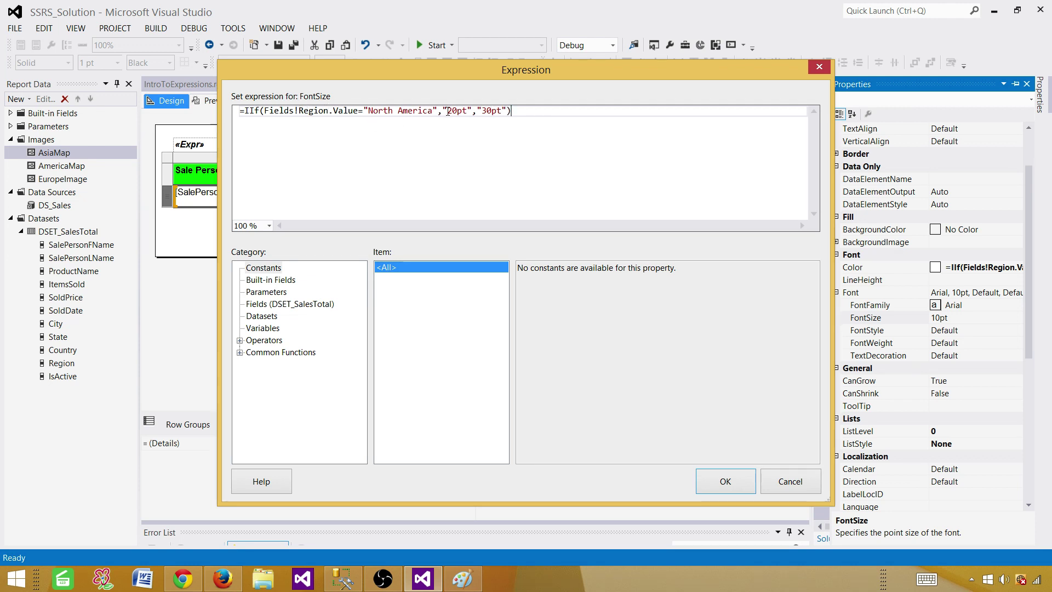
left_click(491, 111)
left_click(725, 481)
- Preview the report with the region name Asia to check the font size of the detail rows
left_click(214, 100)
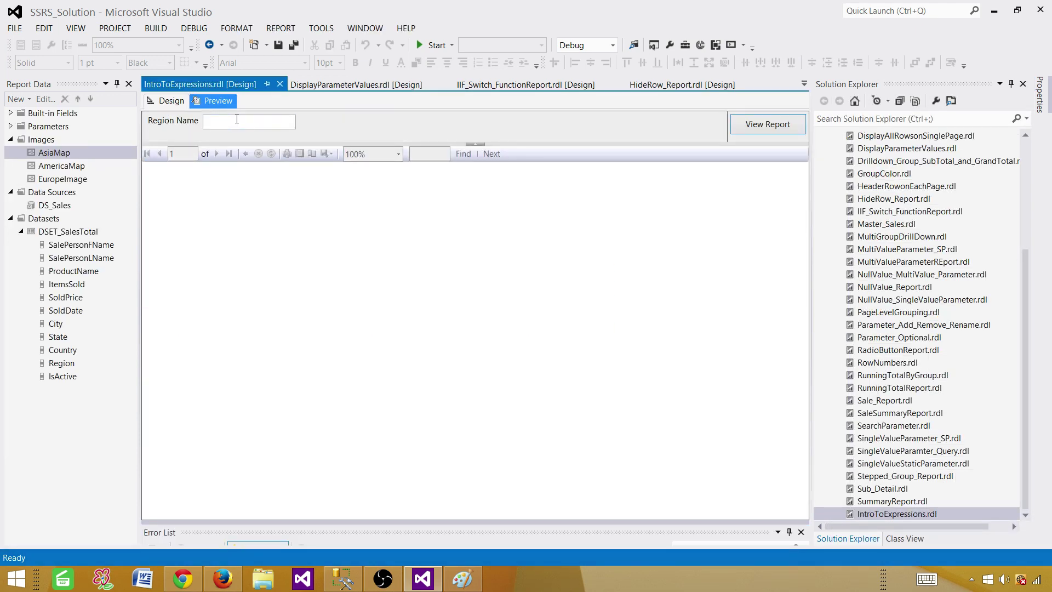
left_click(236, 119)
type("Asia")
key("Return")
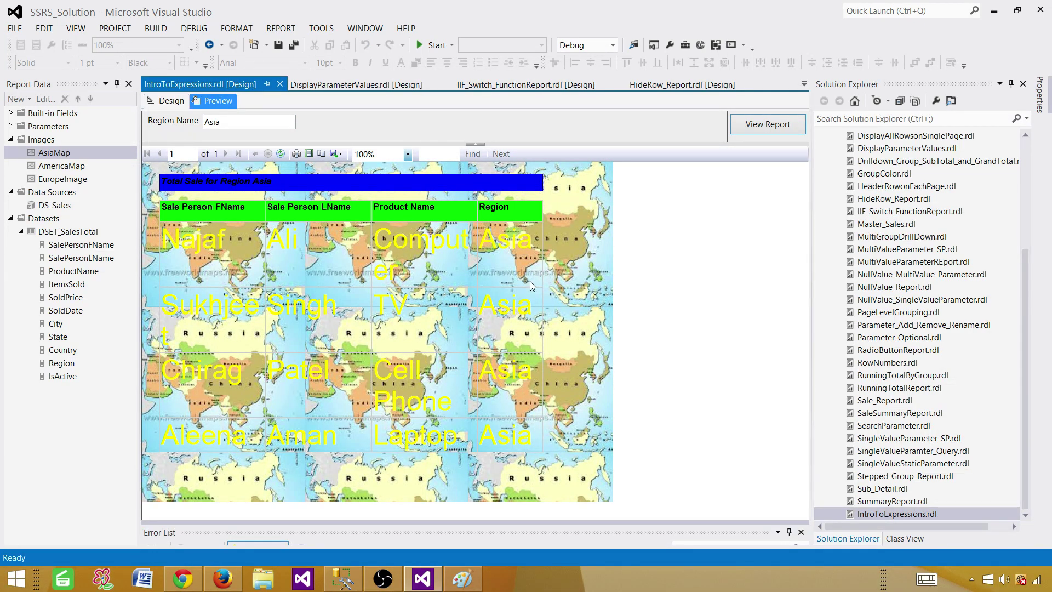
- Run the report preview again for the region North America to check the detail rows' font size
double_click(230, 128)
type("North America")
key("Return")
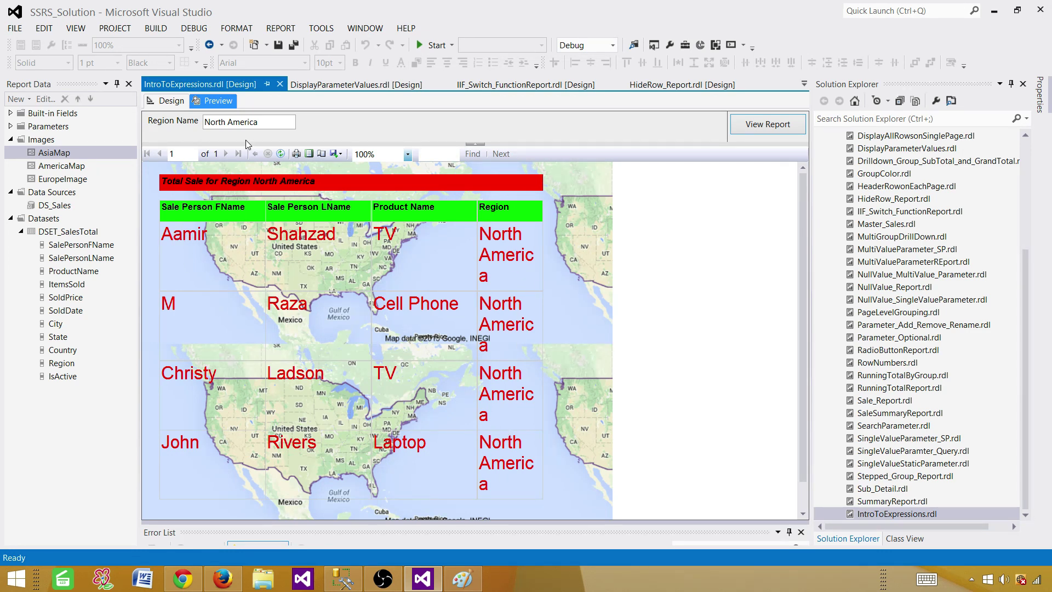
- Return to the report design and review the properties of the report body, the sales table, and the title text box
left_click(174, 101)
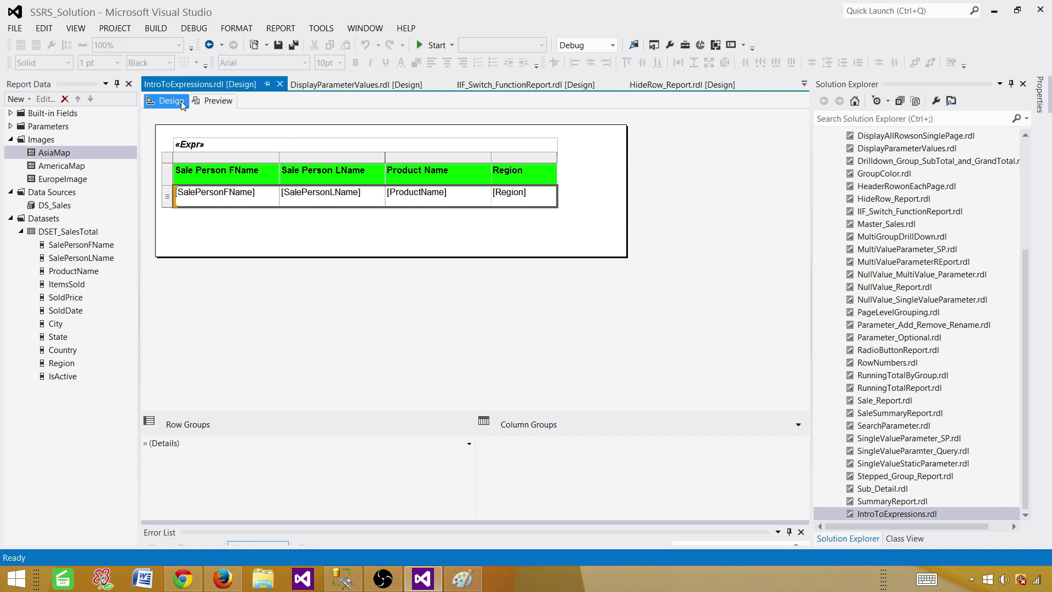
left_click(358, 250)
key("F4")
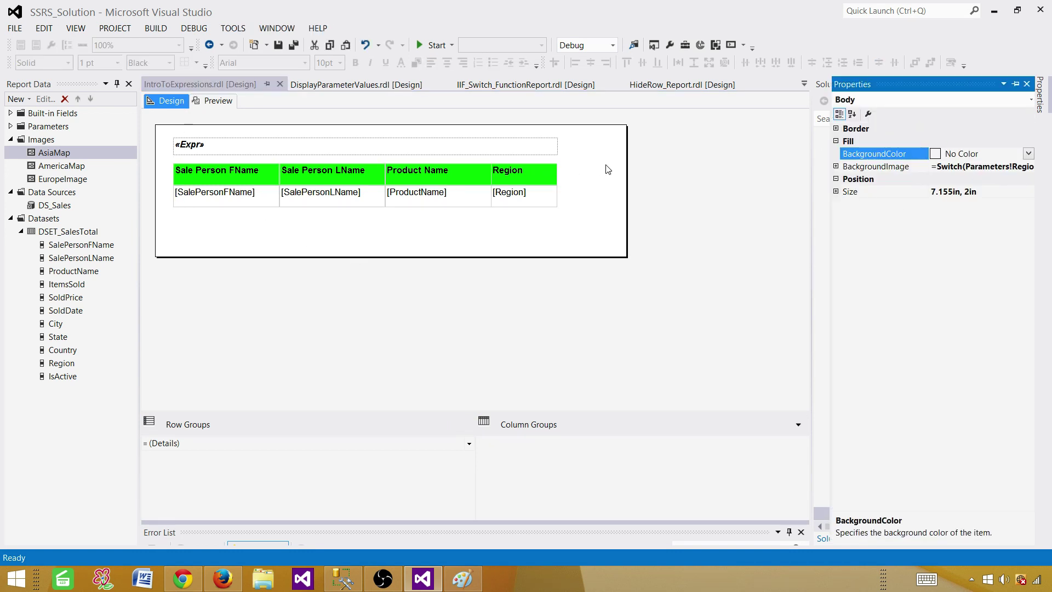
left_click(181, 170)
left_click(181, 164)
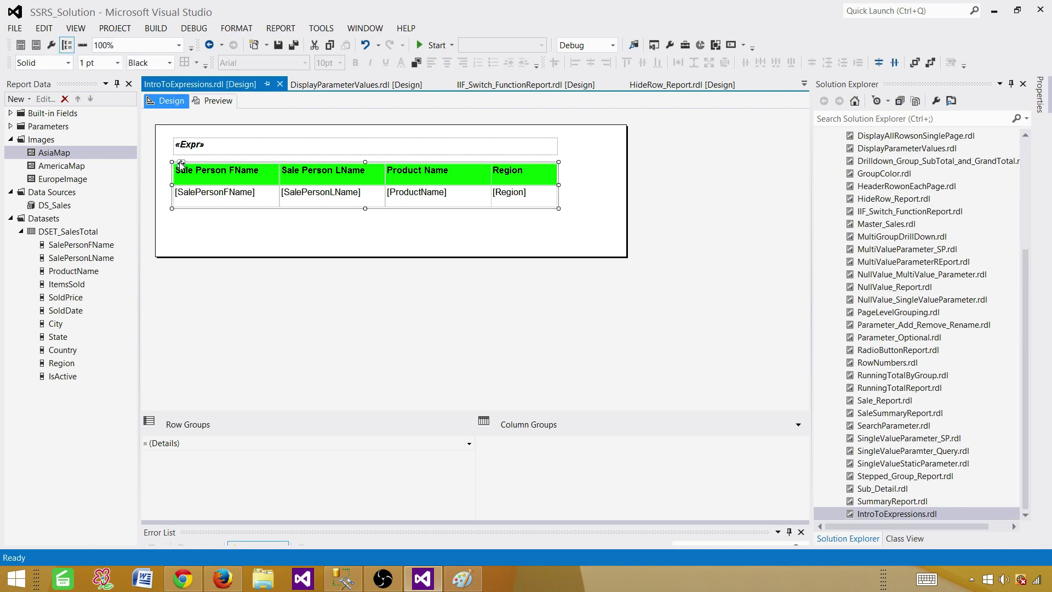
key("F4")
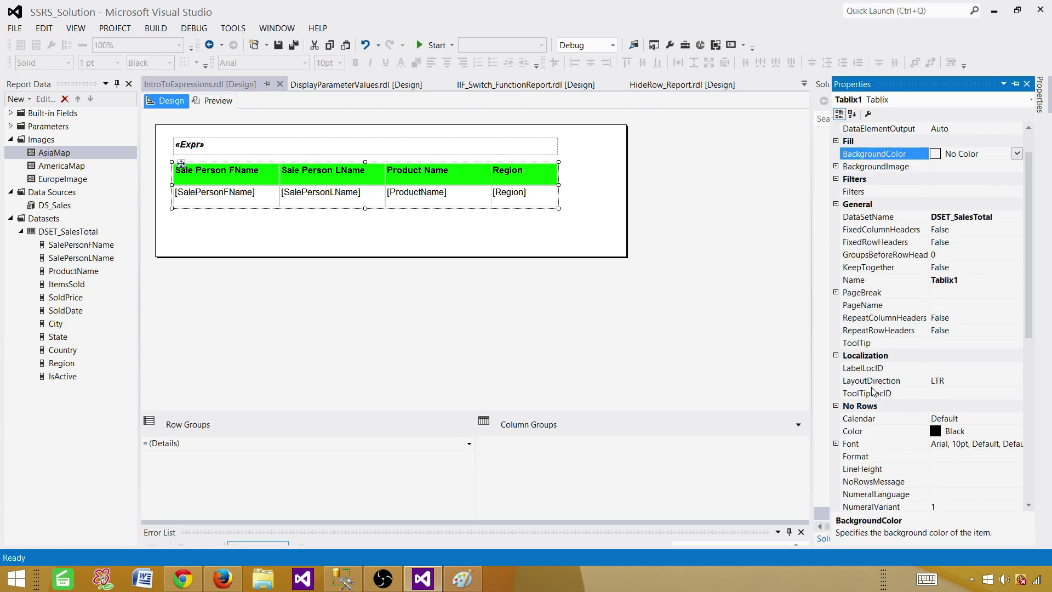
left_click(211, 145)
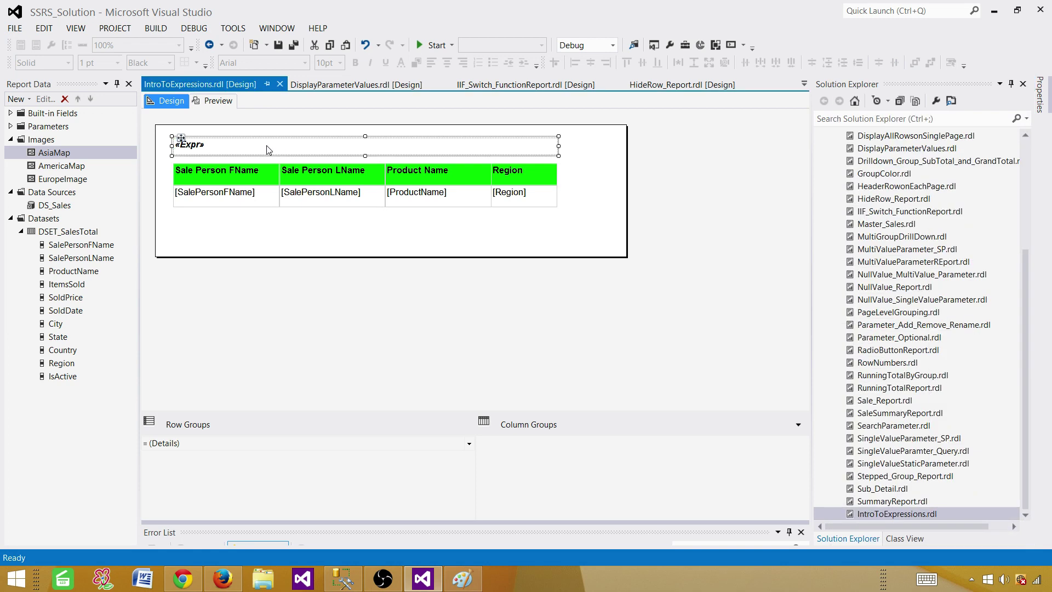
key("F4")
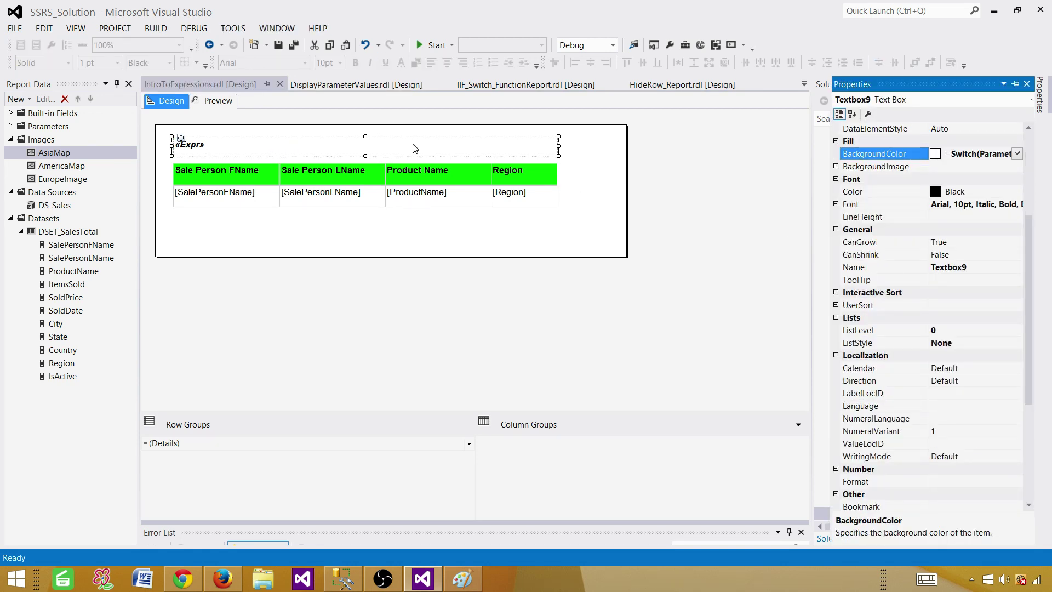
left_click(423, 233)
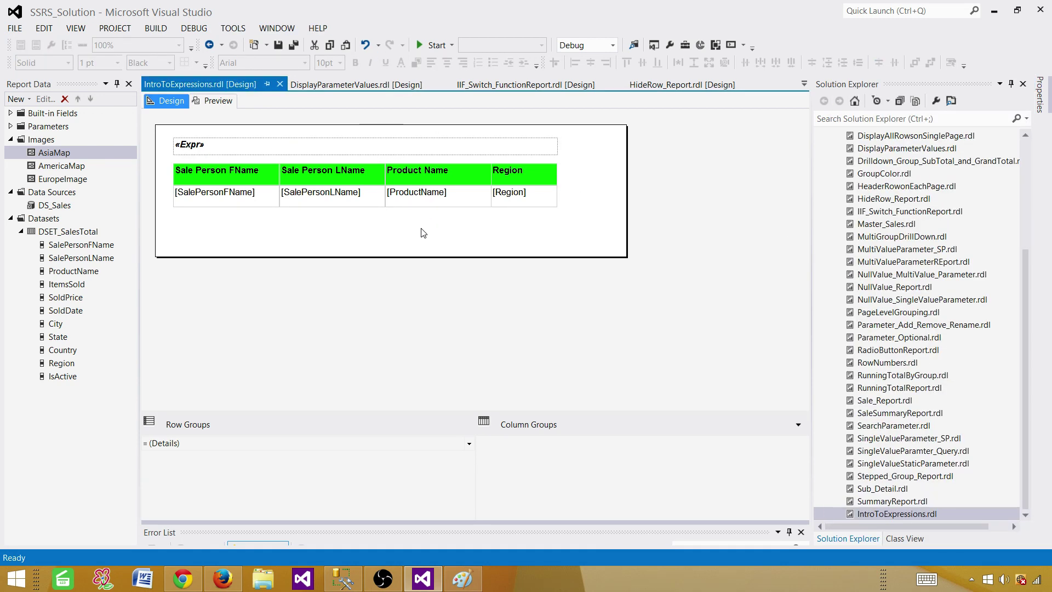